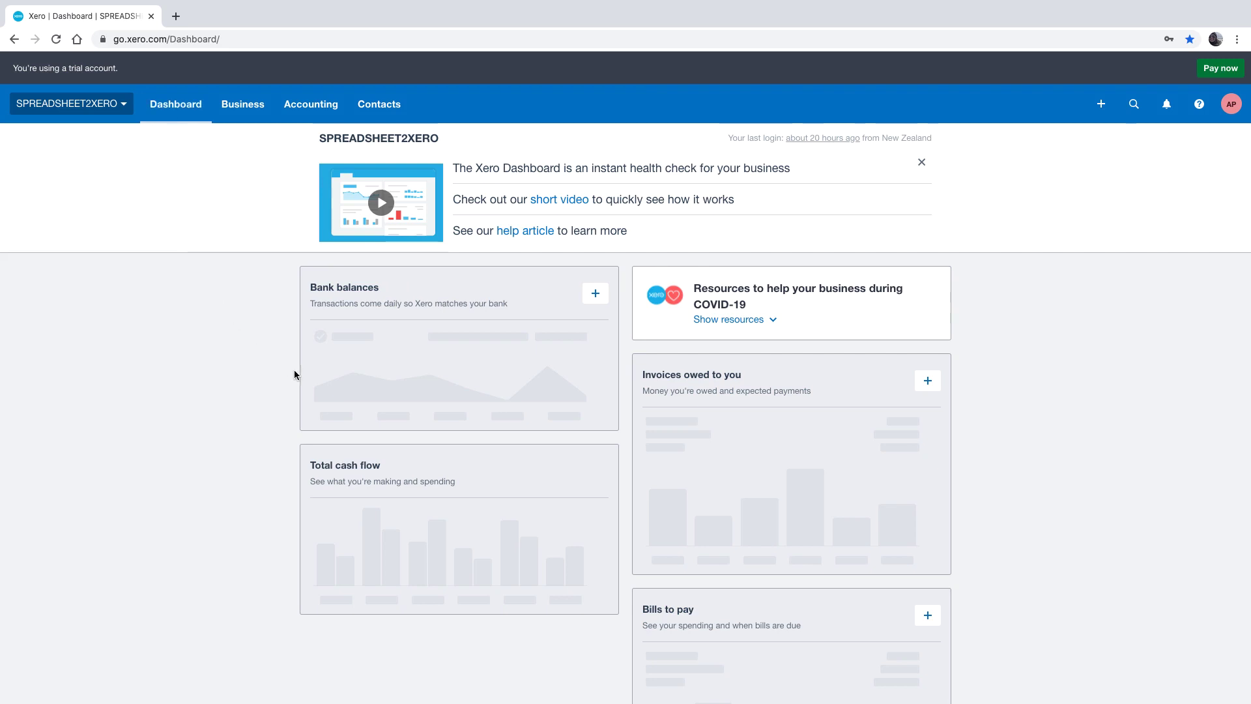
scroll(295, 371, down, 2)
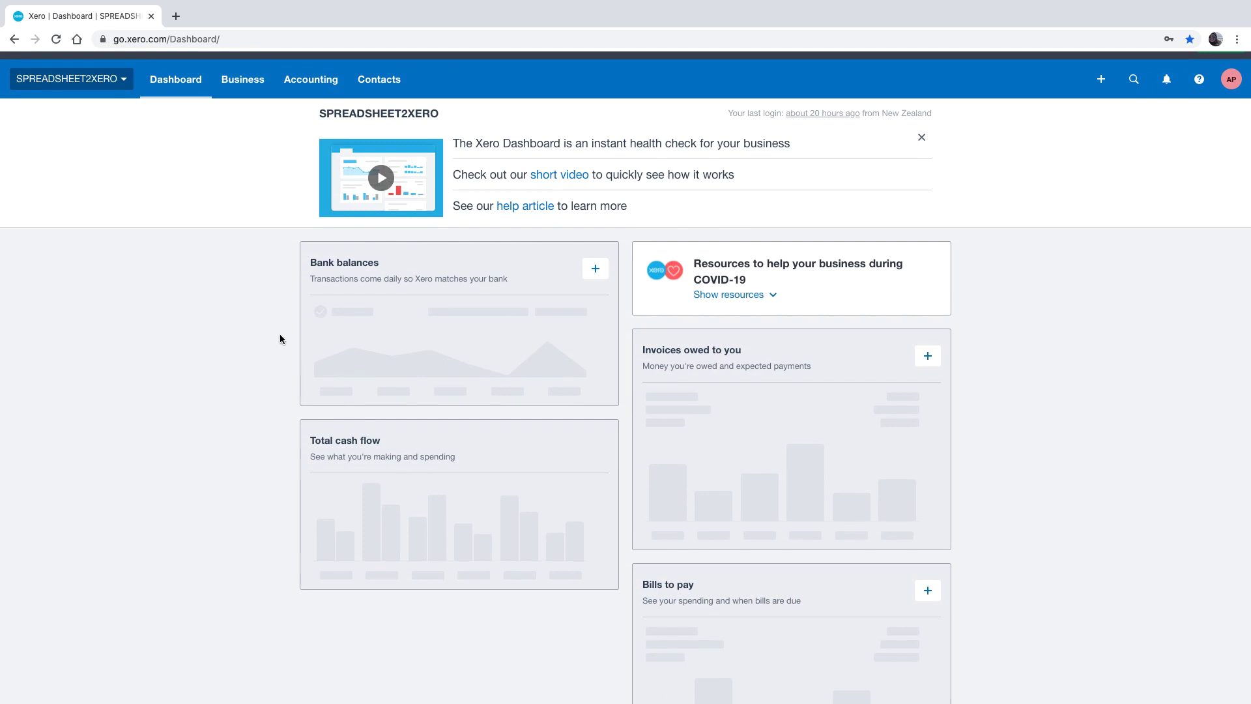
scroll(280, 333, up, 2)
click(236, 109)
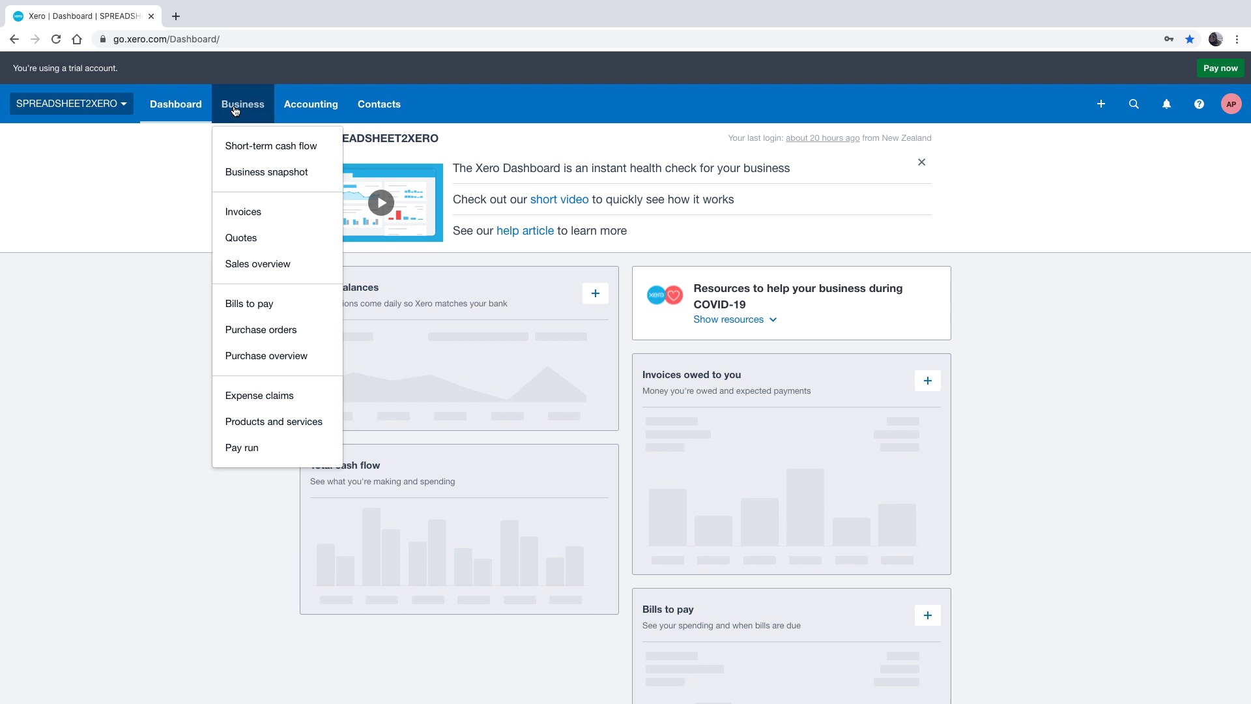
click(295, 108)
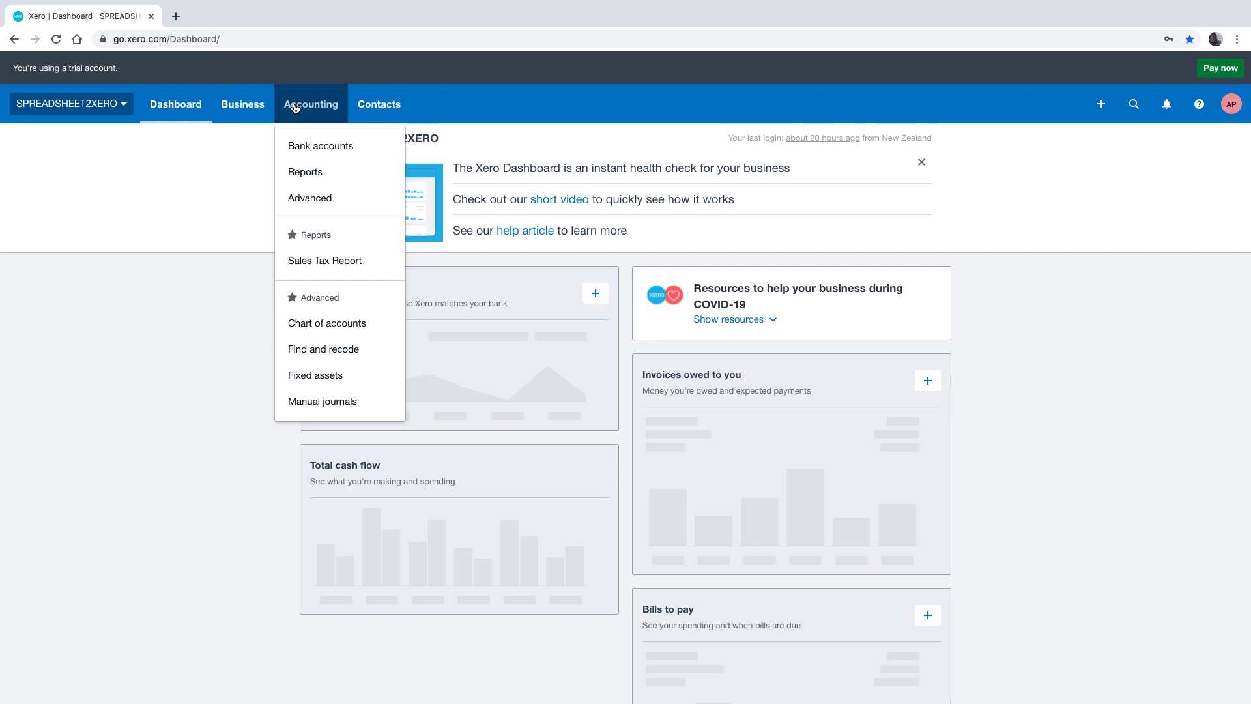
click(174, 182)
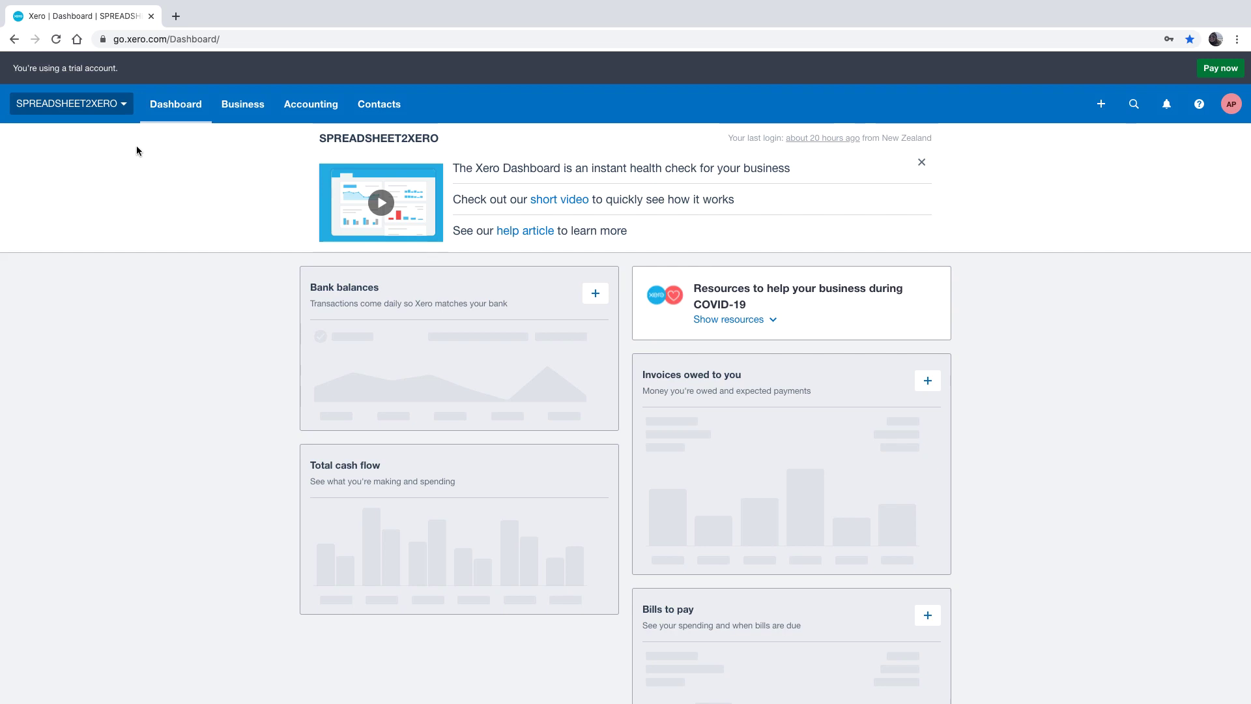
Open the Organisation details page in the settings of the SPREADSHEET2XERO organisation
click(121, 111)
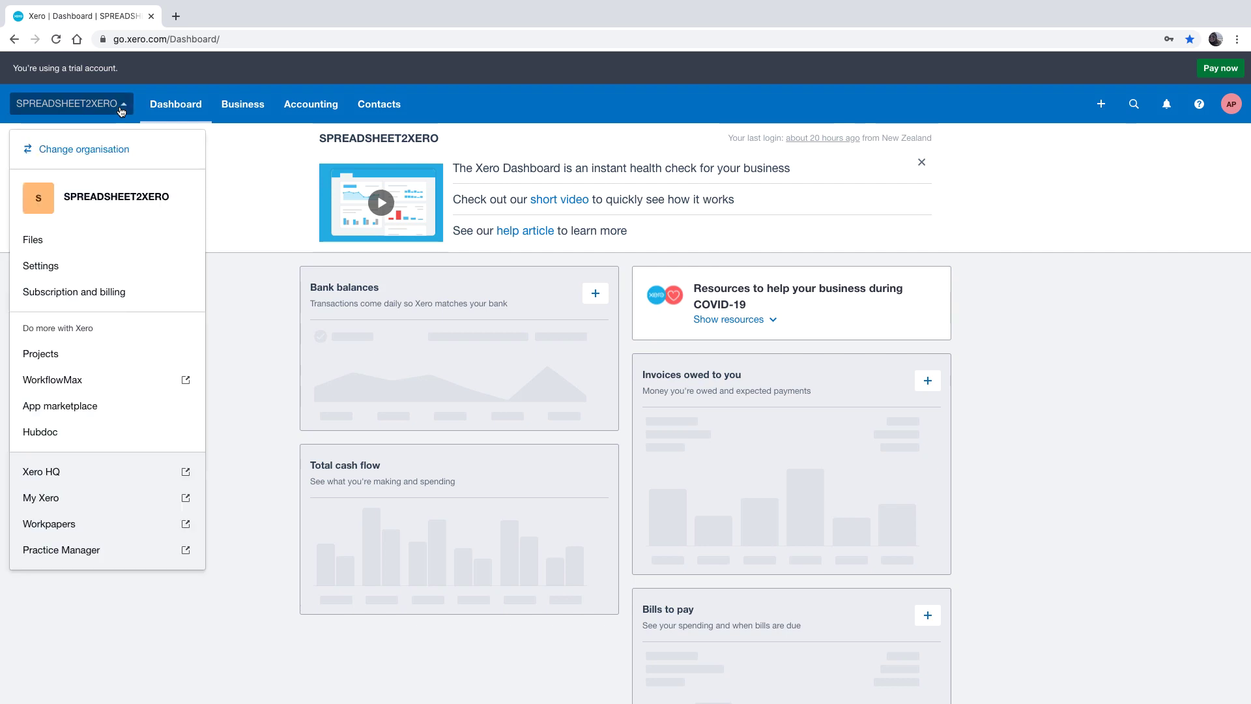
click(71, 267)
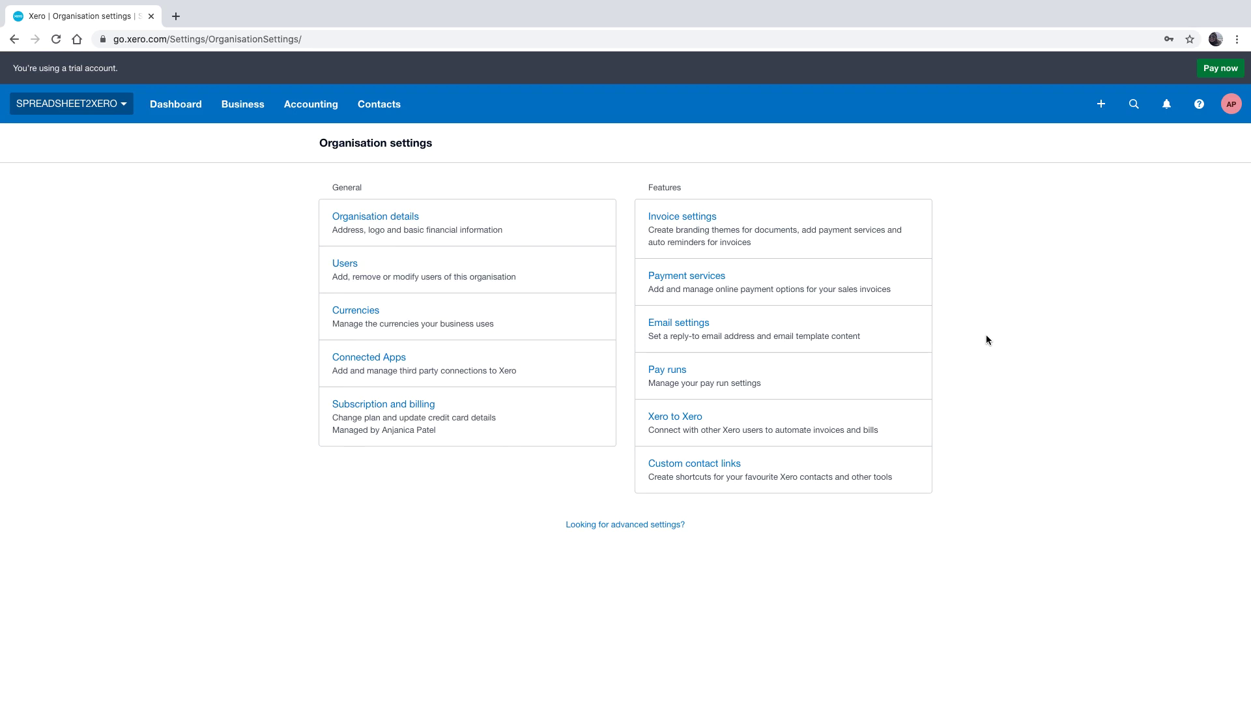
click(401, 221)
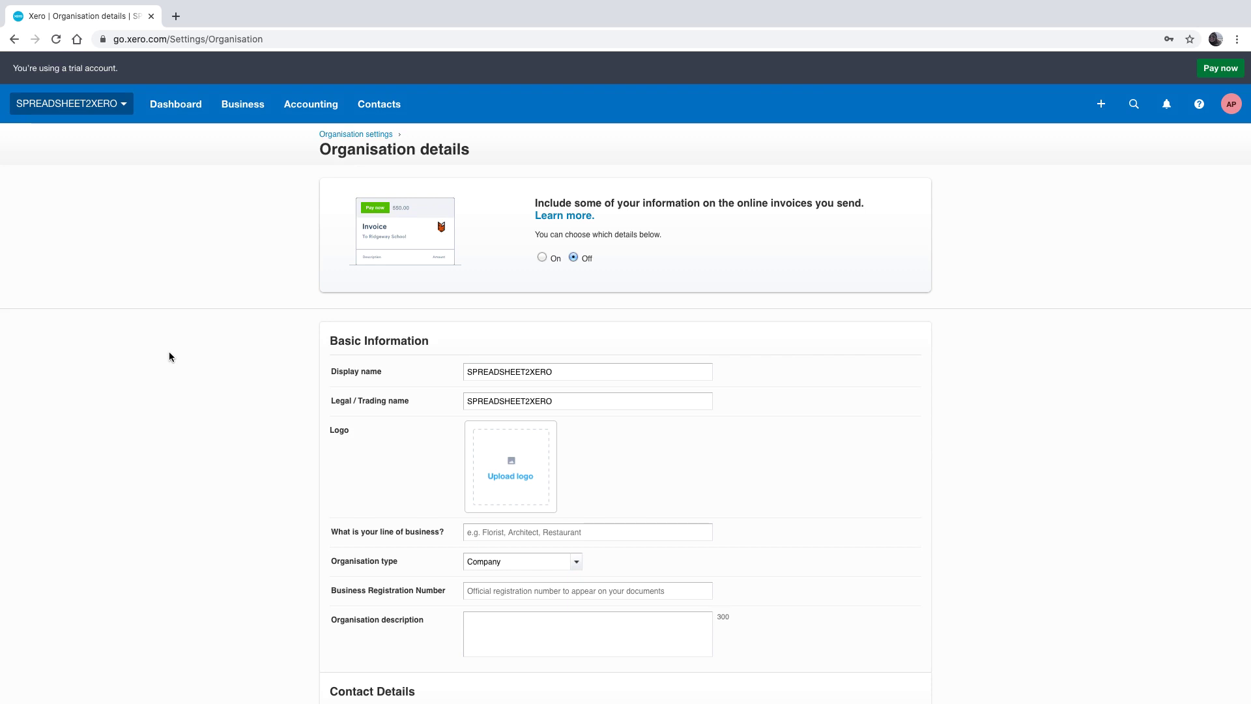
Examine the organisation details form, including basic information, the organisation type choices, contact details and the additional contact field options
scroll(168, 362, down, 2)
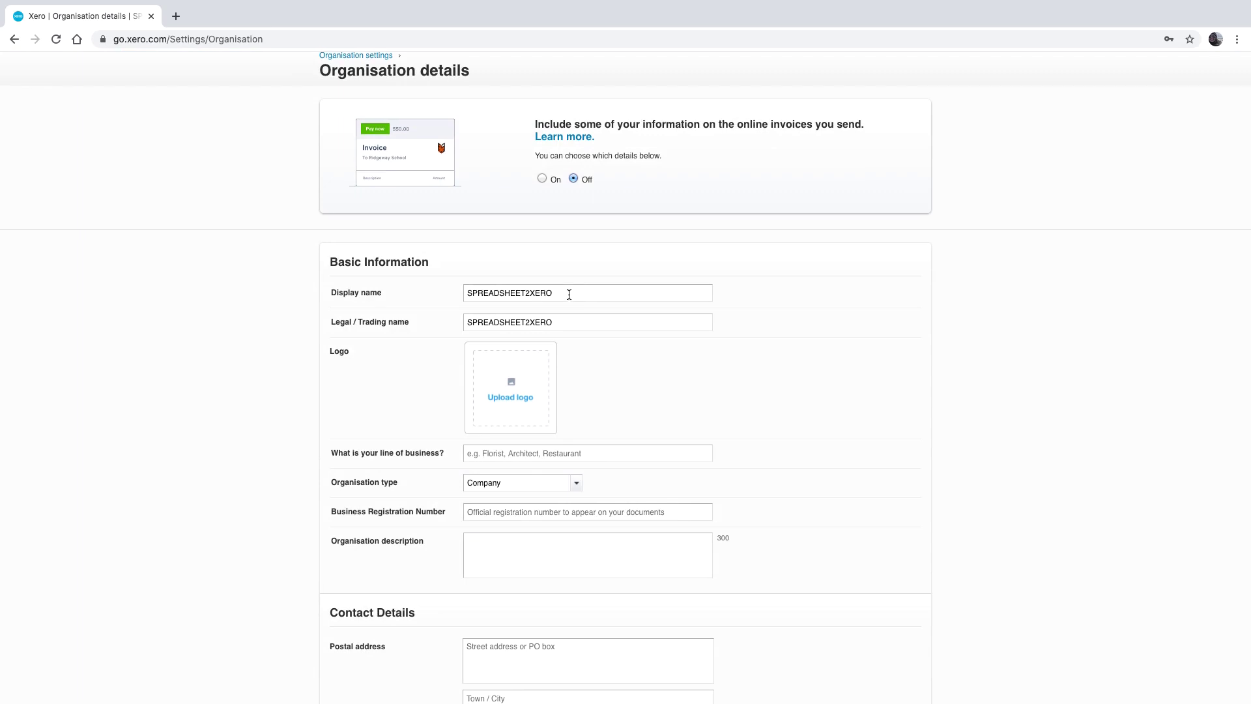
scroll(568, 295, up, 2)
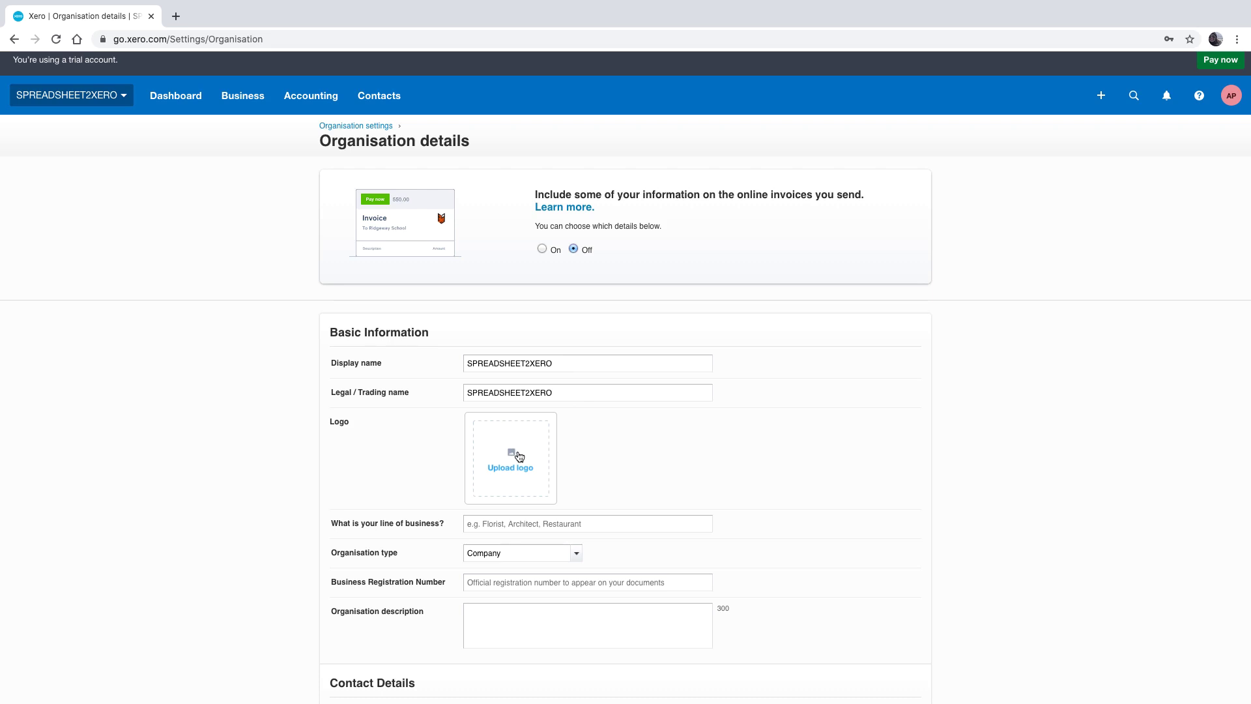
scroll(520, 455, down, 1)
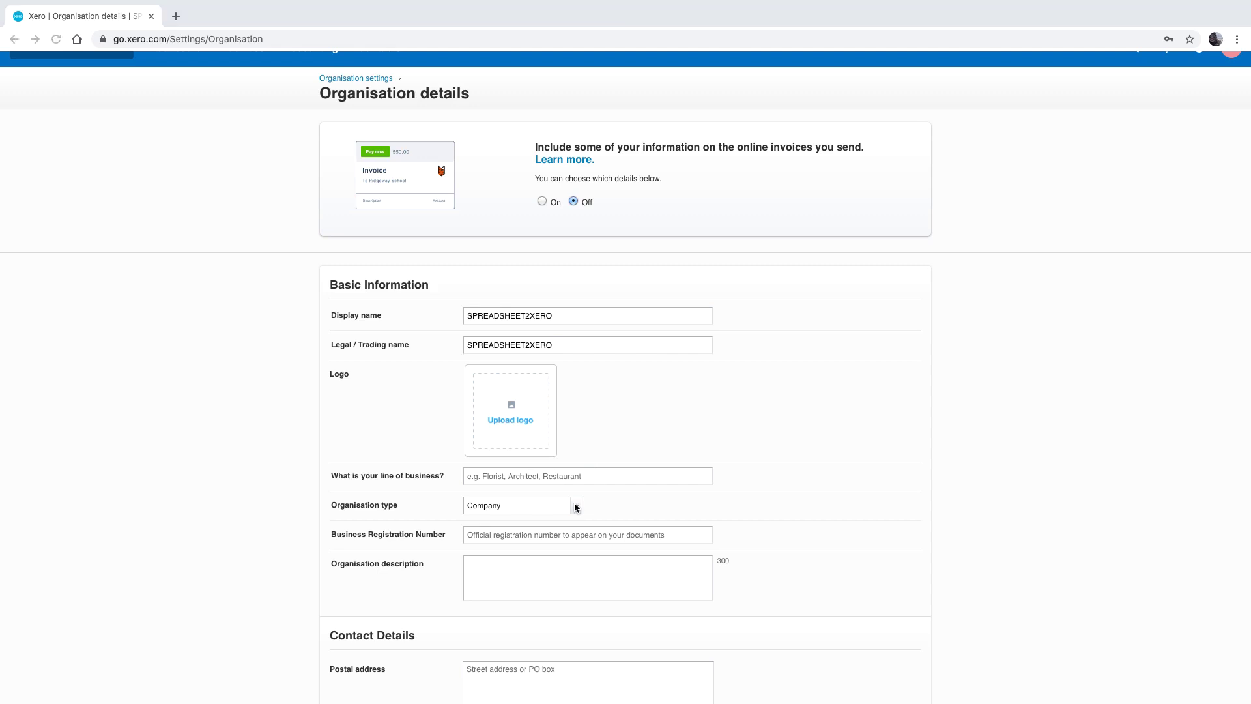
click(576, 506)
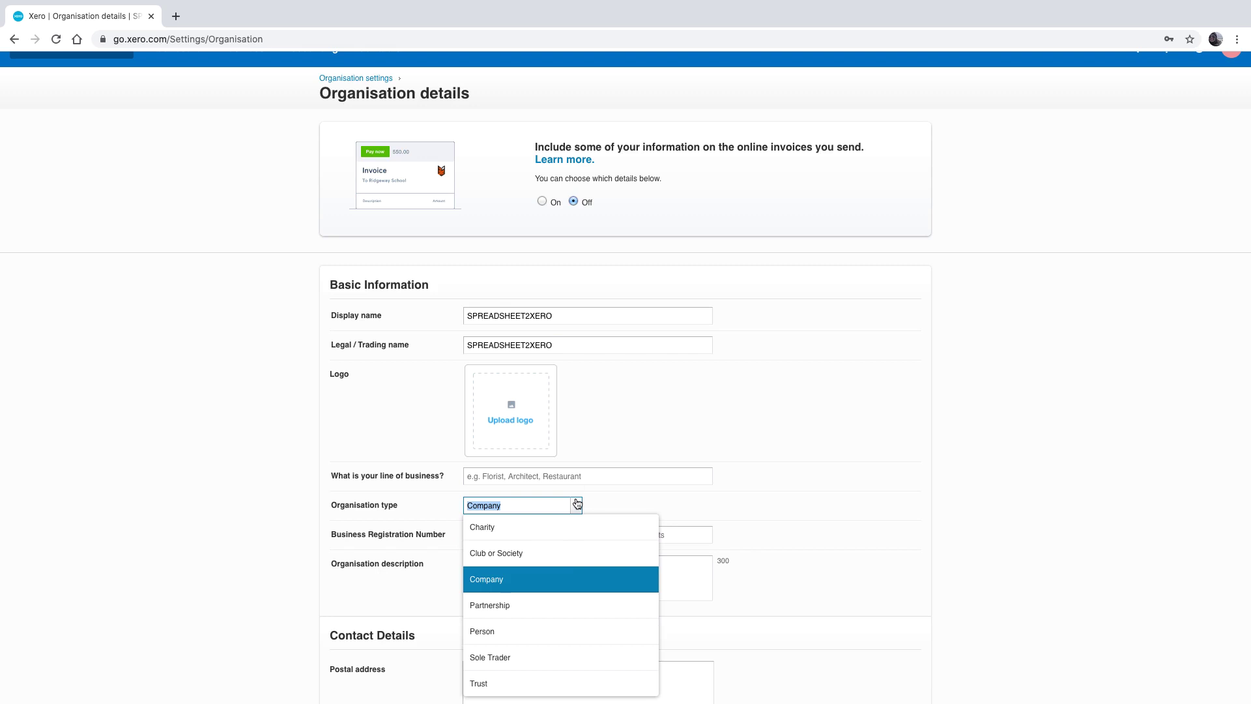
click(576, 503)
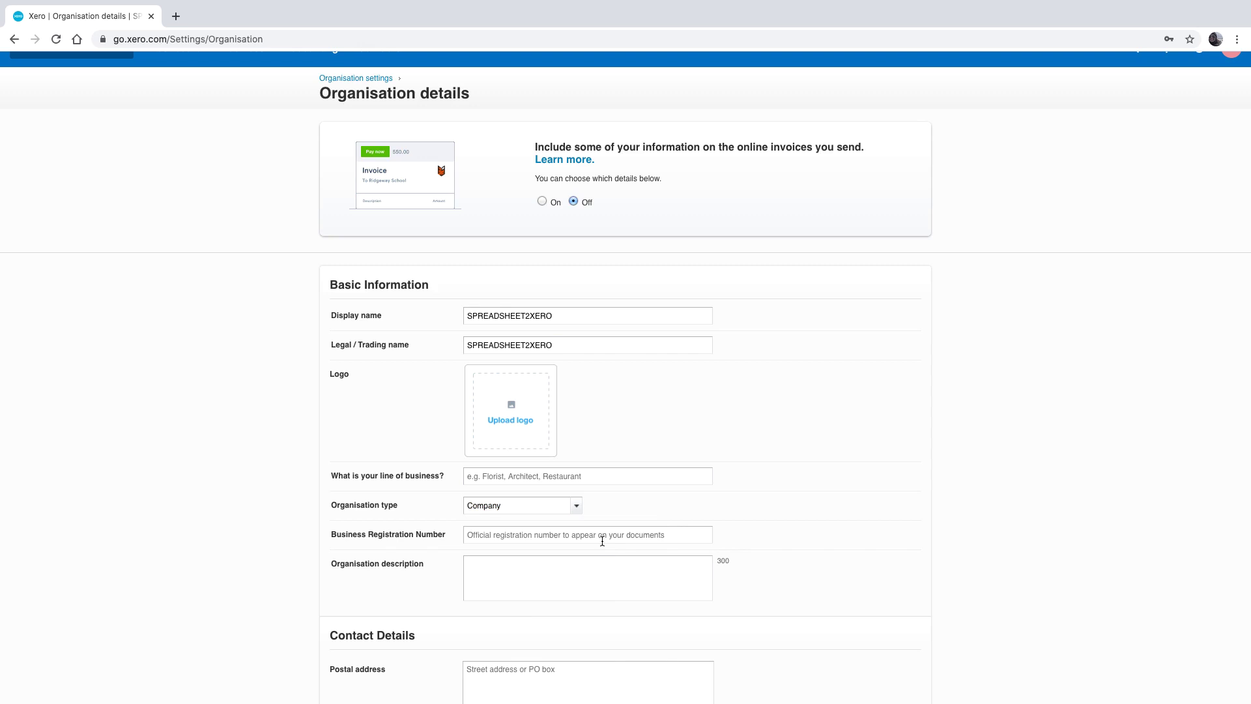
scroll(601, 541, down, 1)
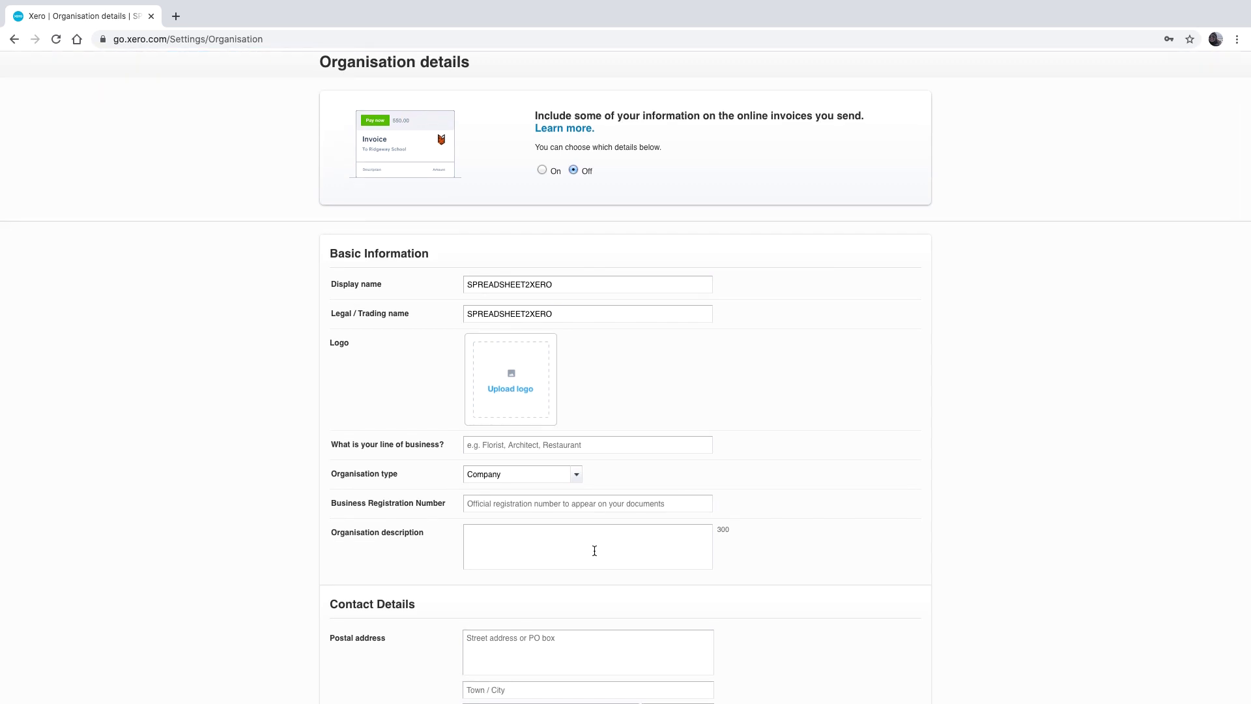
scroll(594, 551, down, 5)
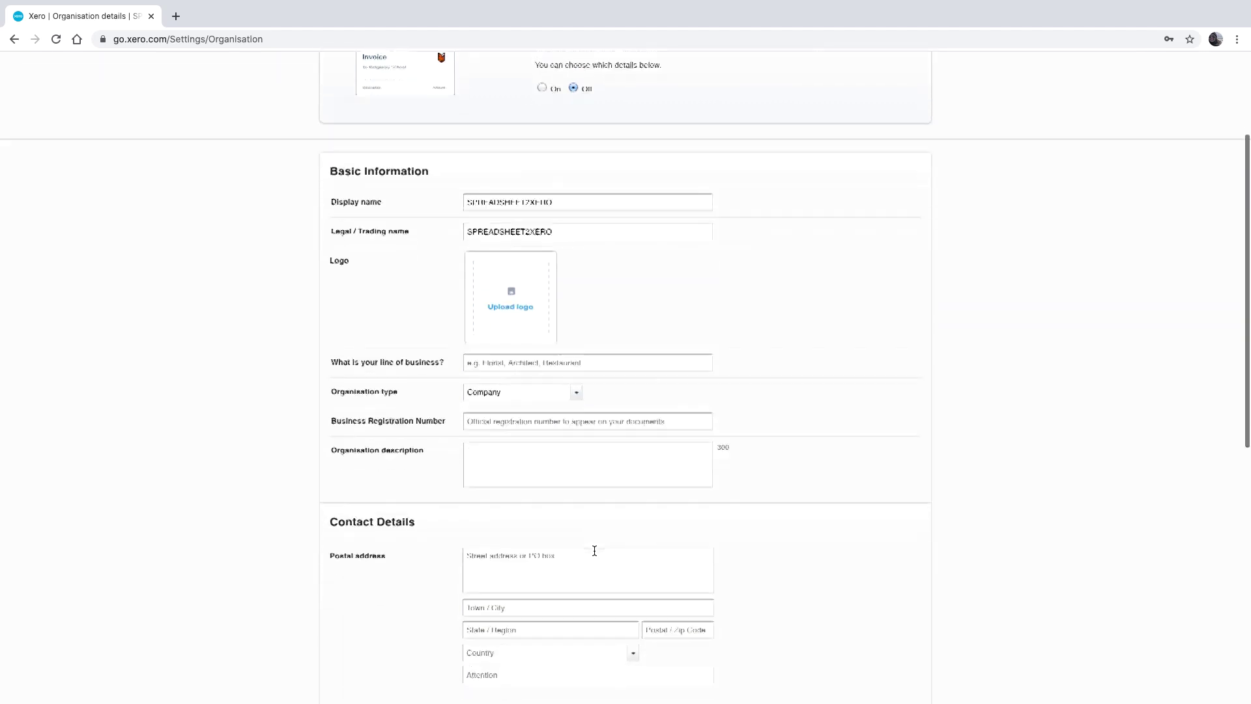
scroll(593, 554, down, 2)
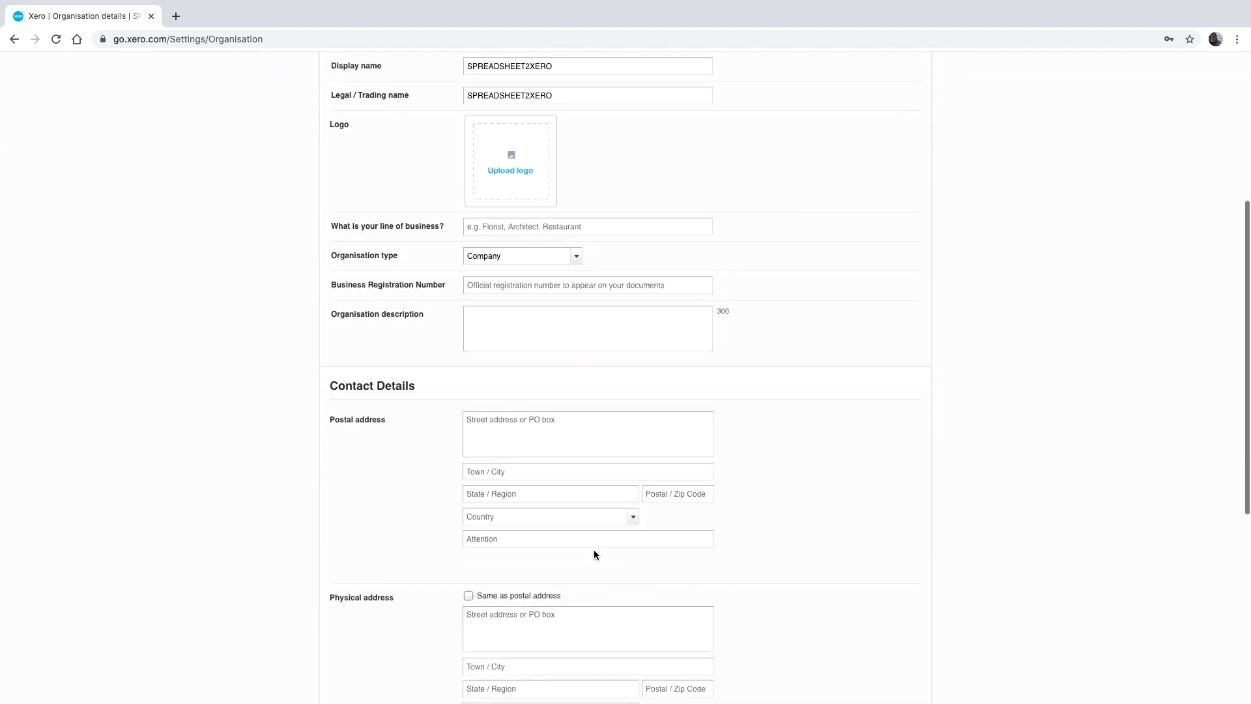
scroll(587, 449, down, 6)
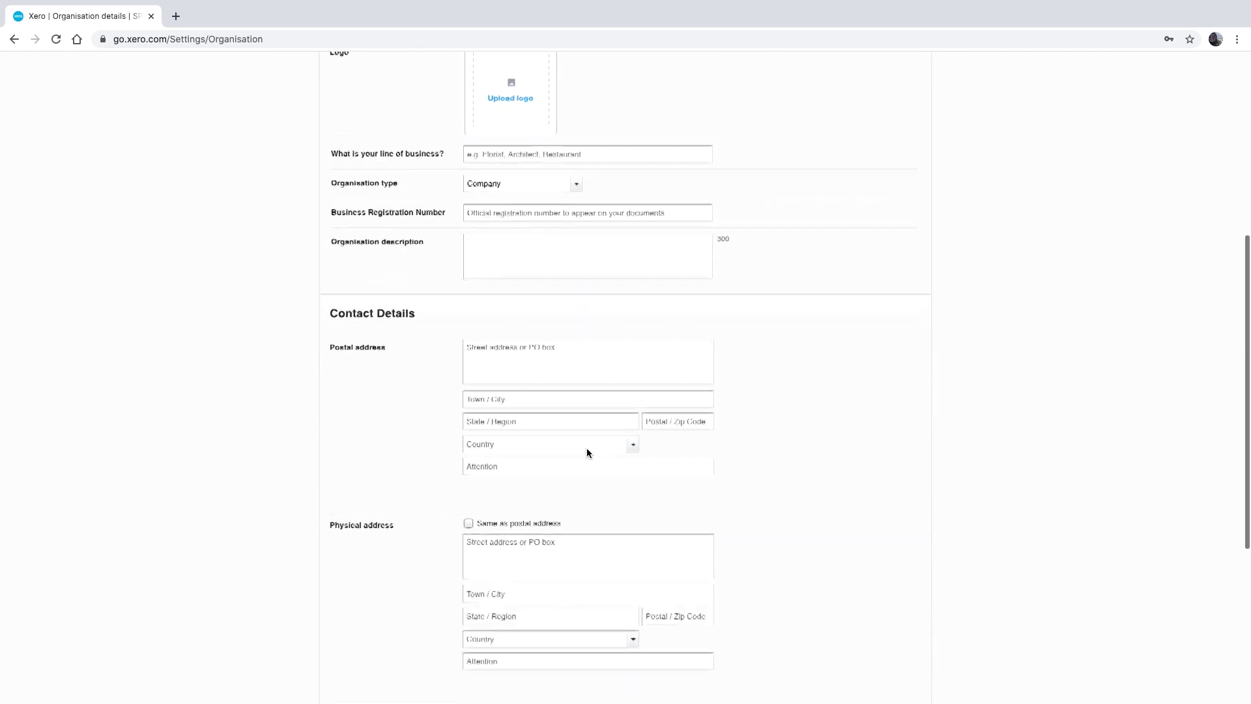
scroll(573, 453, down, 3)
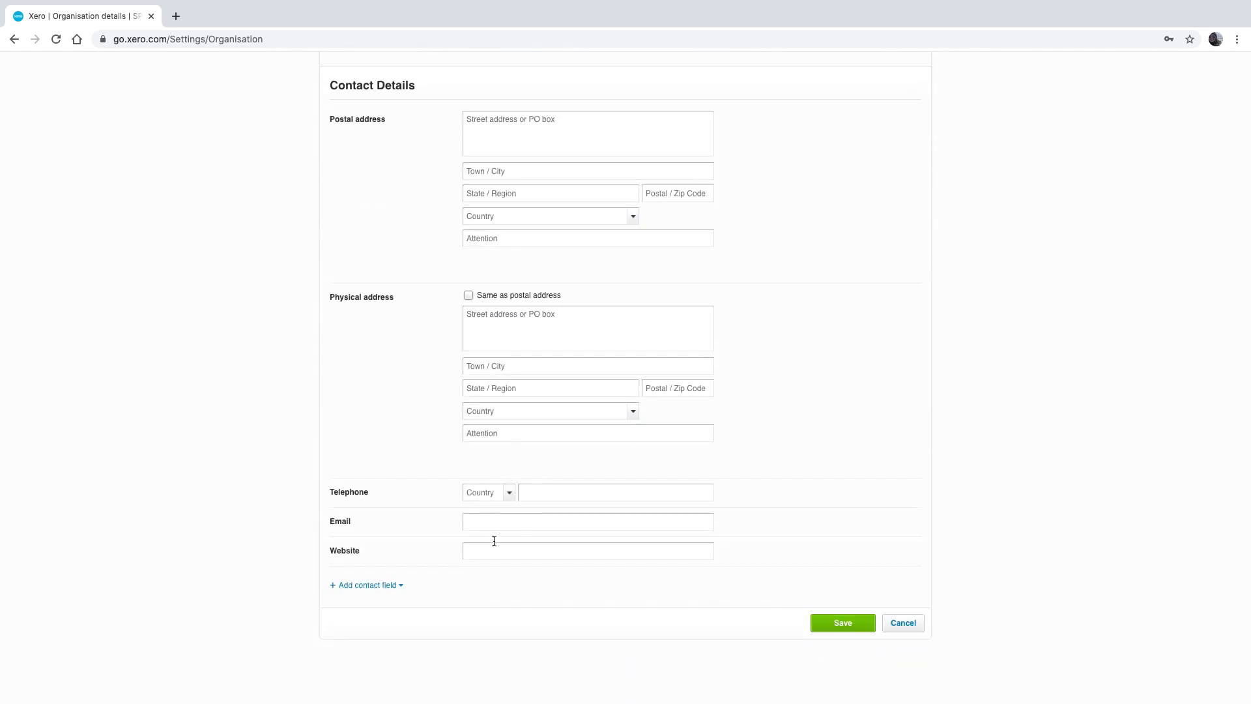
click(399, 588)
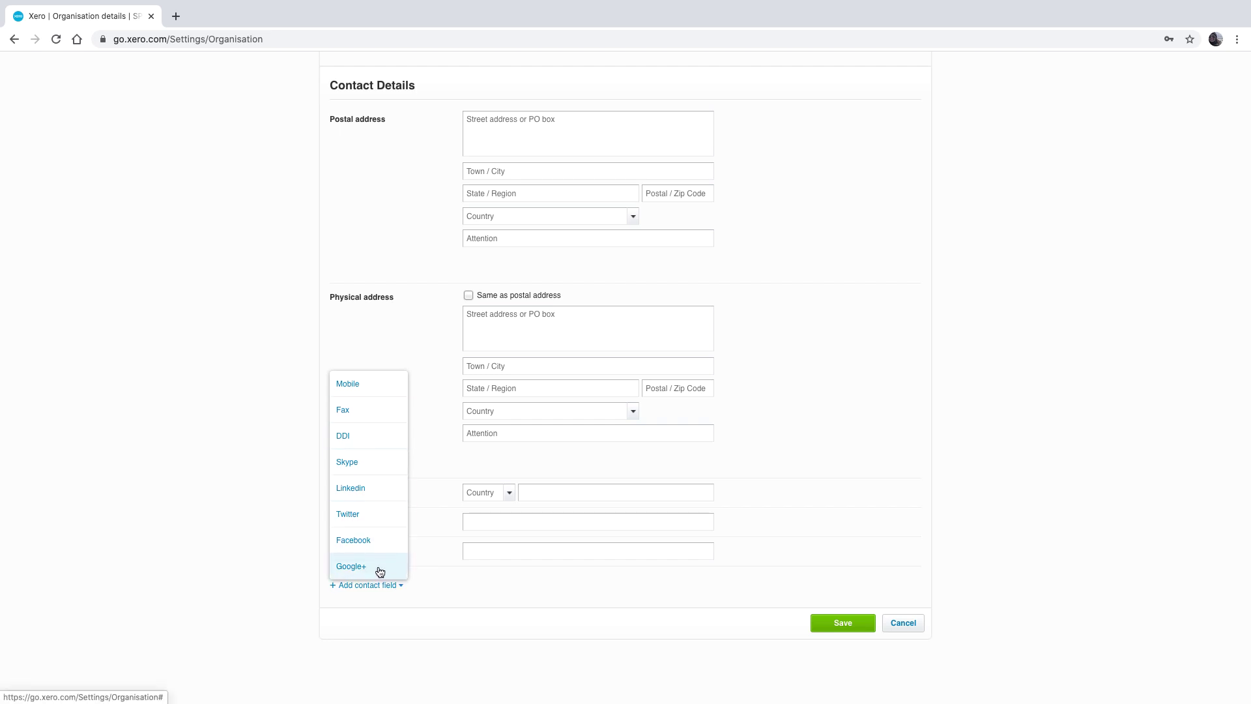
scroll(215, 563, up, 10)
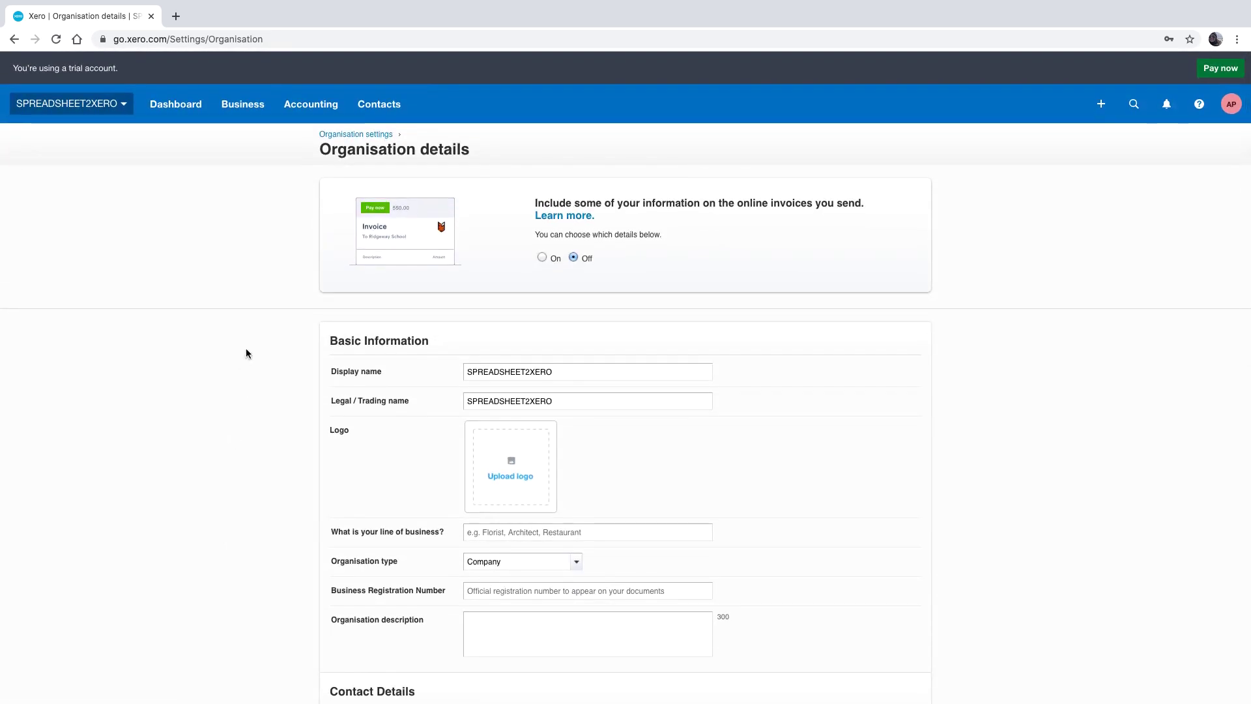
Return to the organisation settings, open the Users page and check the actions available for the current user
click(348, 135)
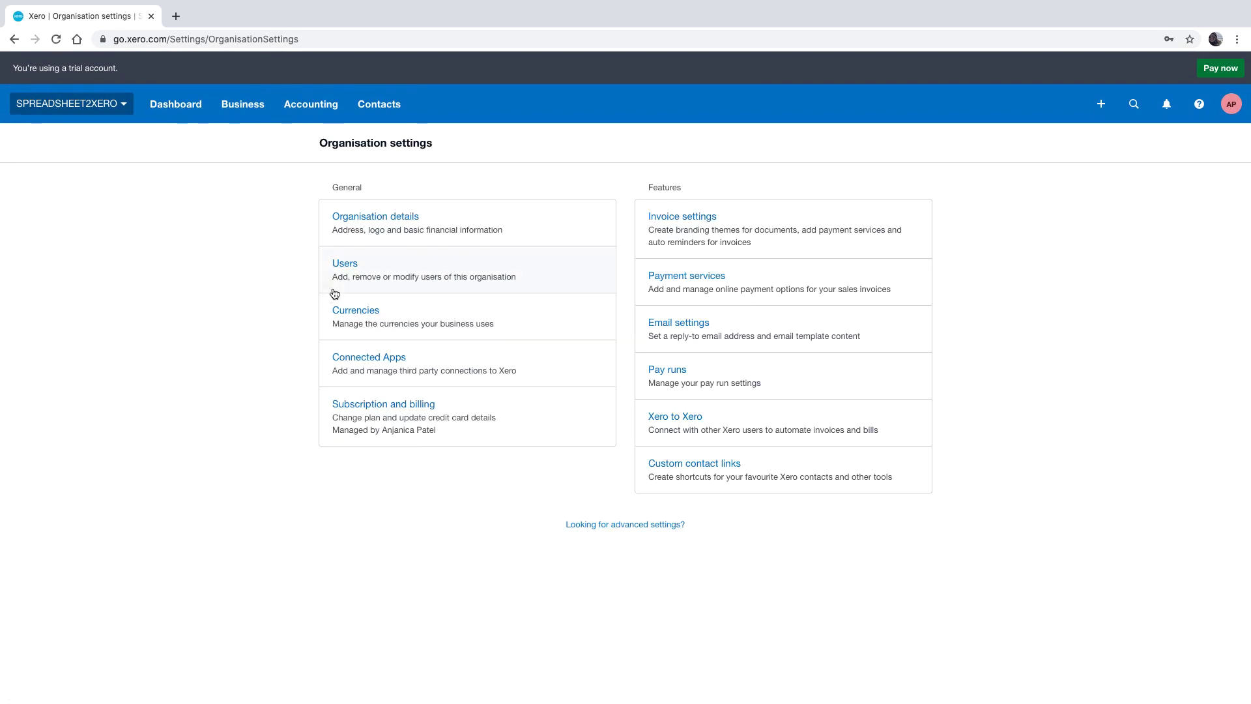
click(344, 264)
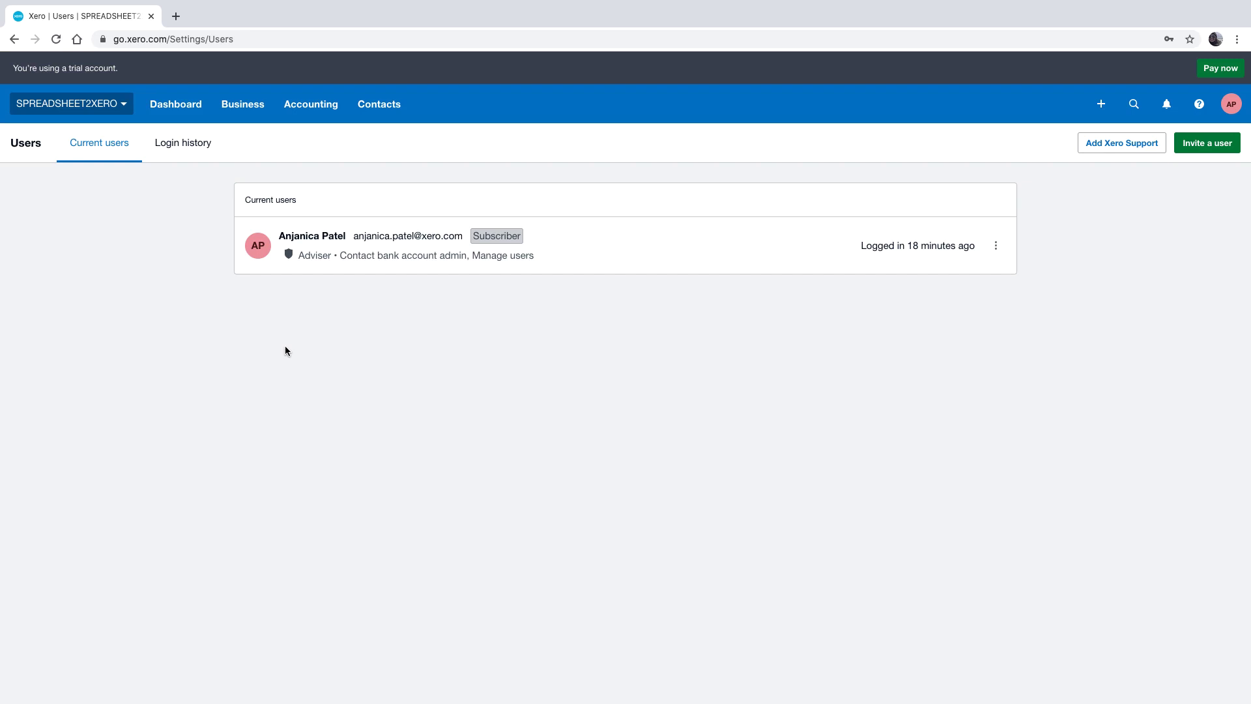
click(995, 247)
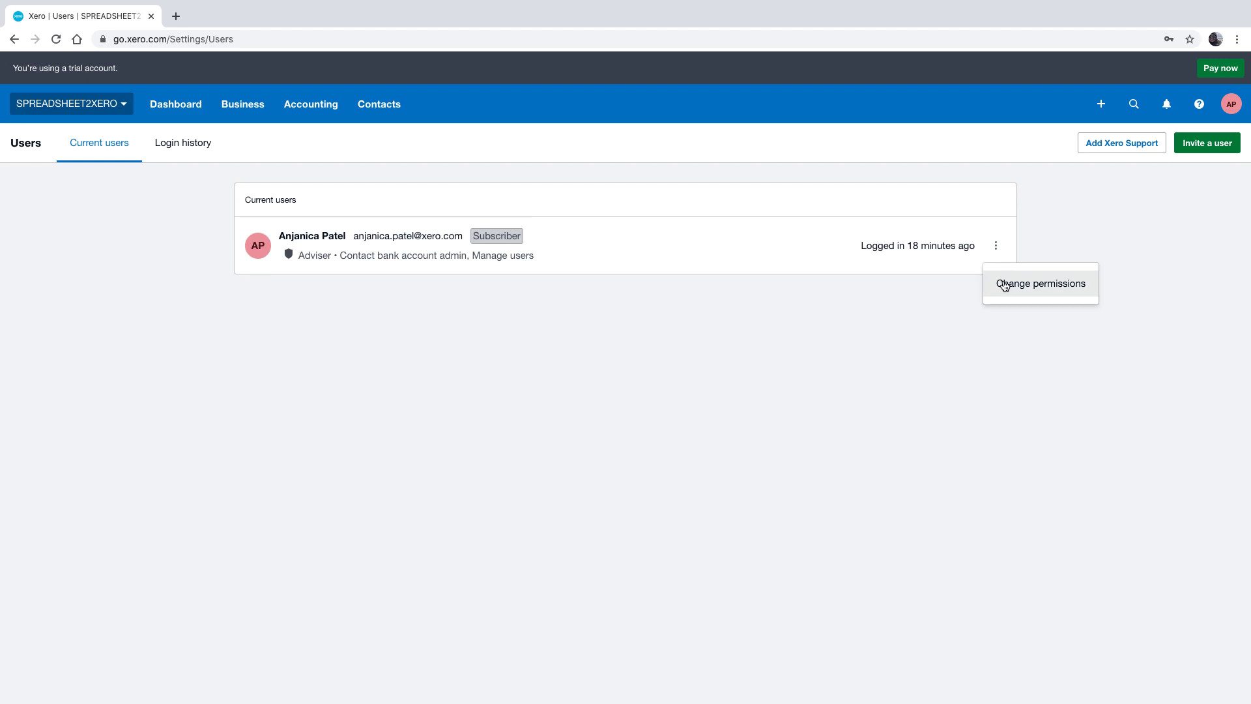
click(965, 304)
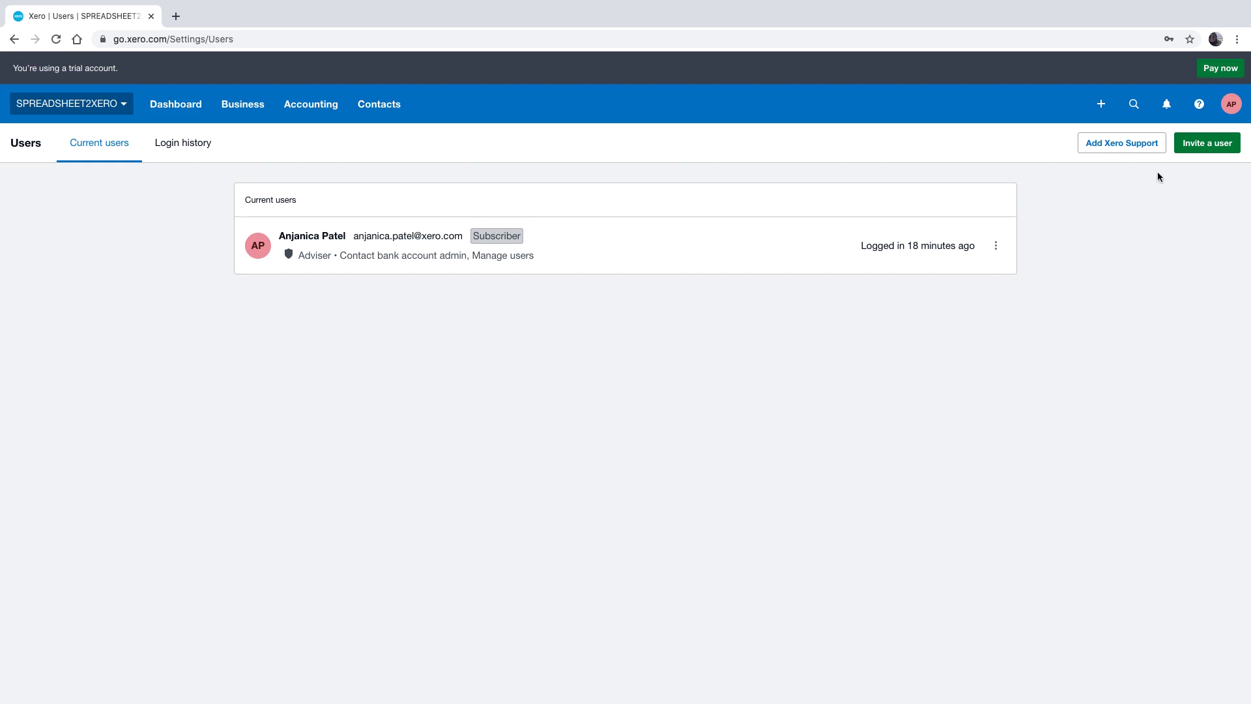
Open the form for inviting a user and enable Business and accounting access to view its permission options
click(1188, 148)
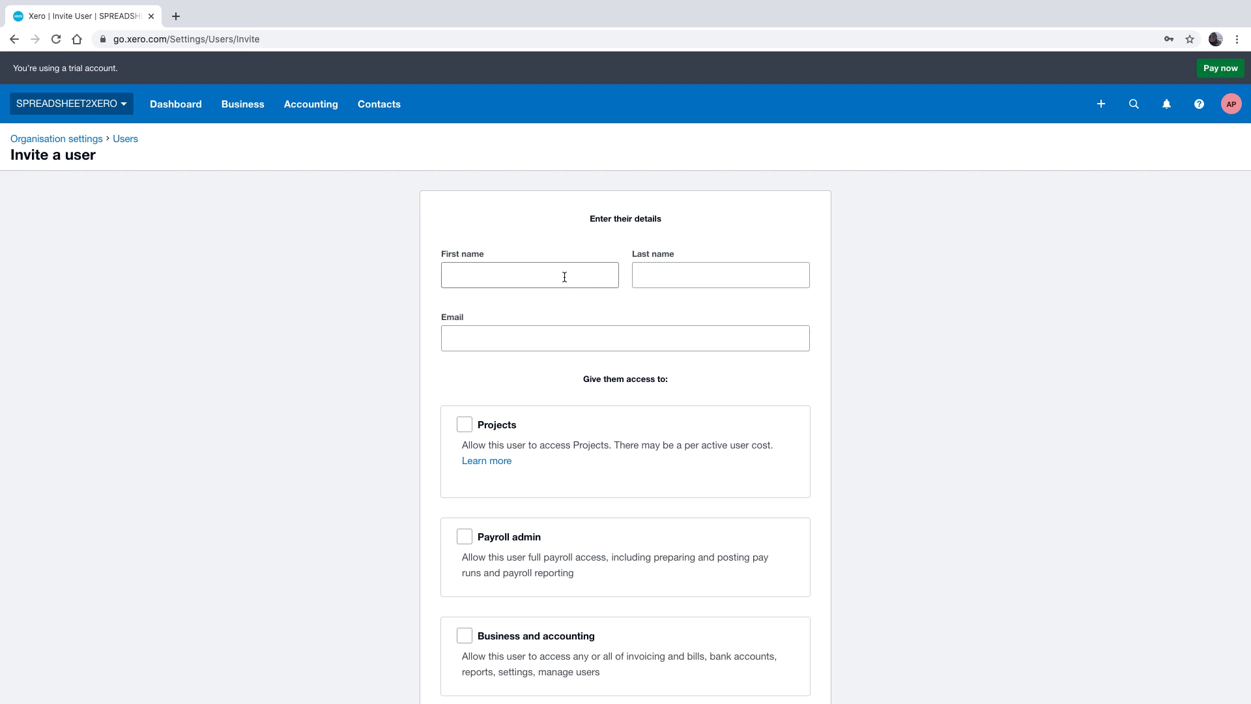
scroll(532, 353, down, 3)
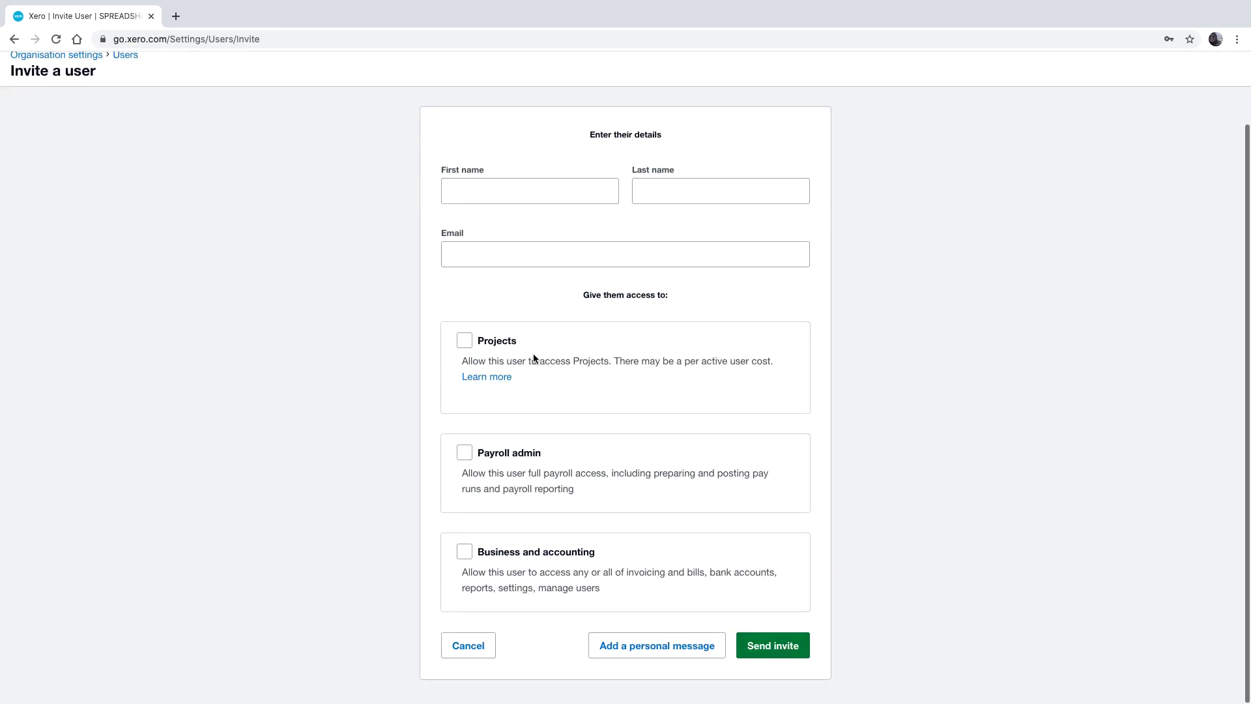
click(467, 558)
scroll(468, 561, down, 6)
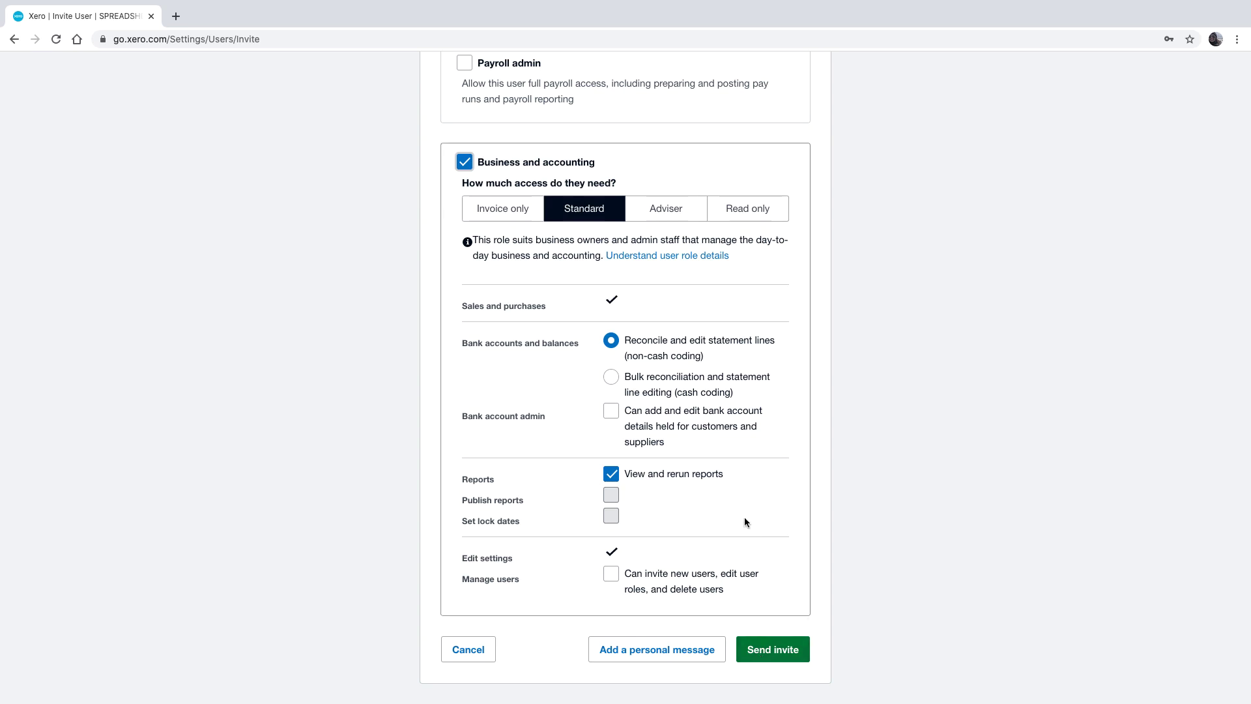
scroll(745, 521, up, 1)
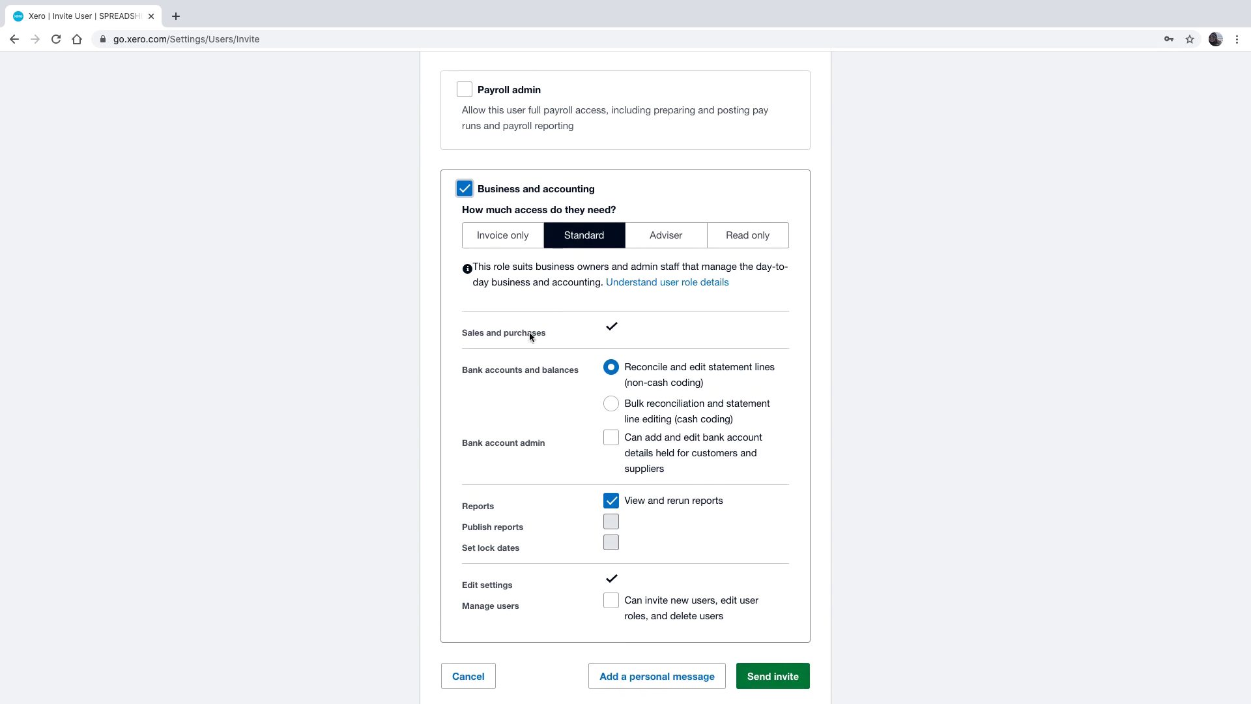
Compare the permissions of the Invoice only, Standard, Adviser and Read only roles, finishing on Adviser
click(503, 246)
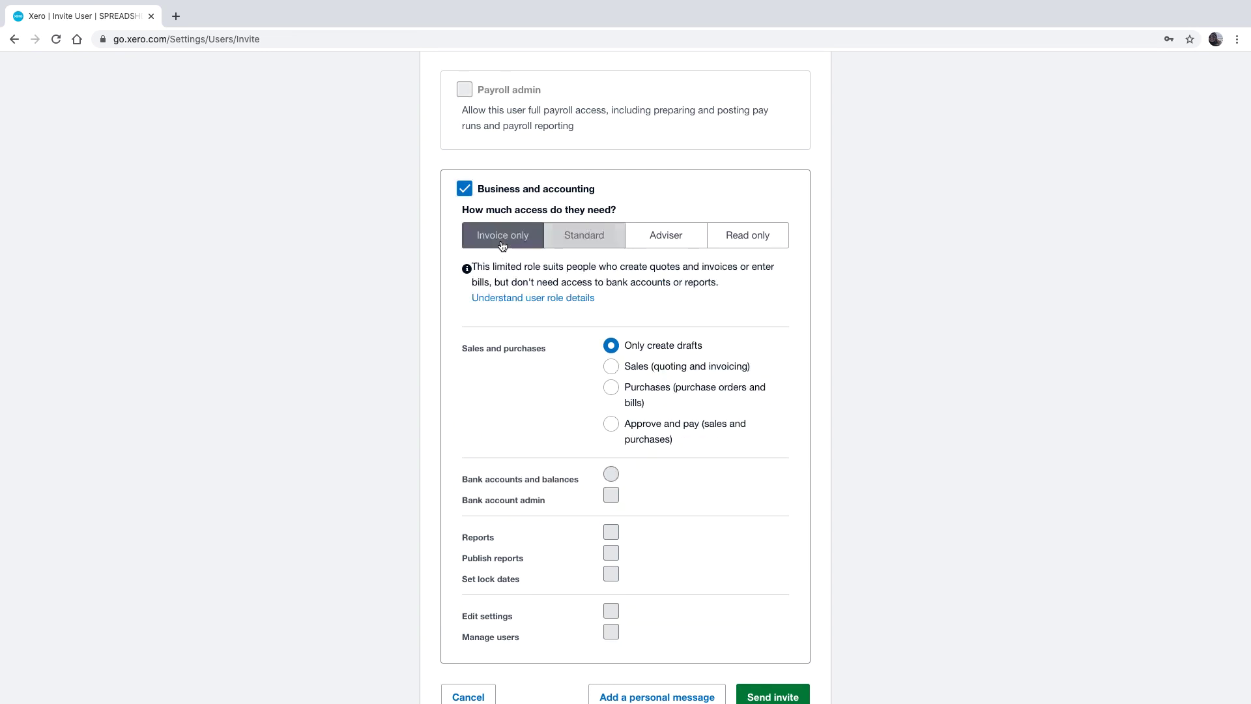
click(585, 234)
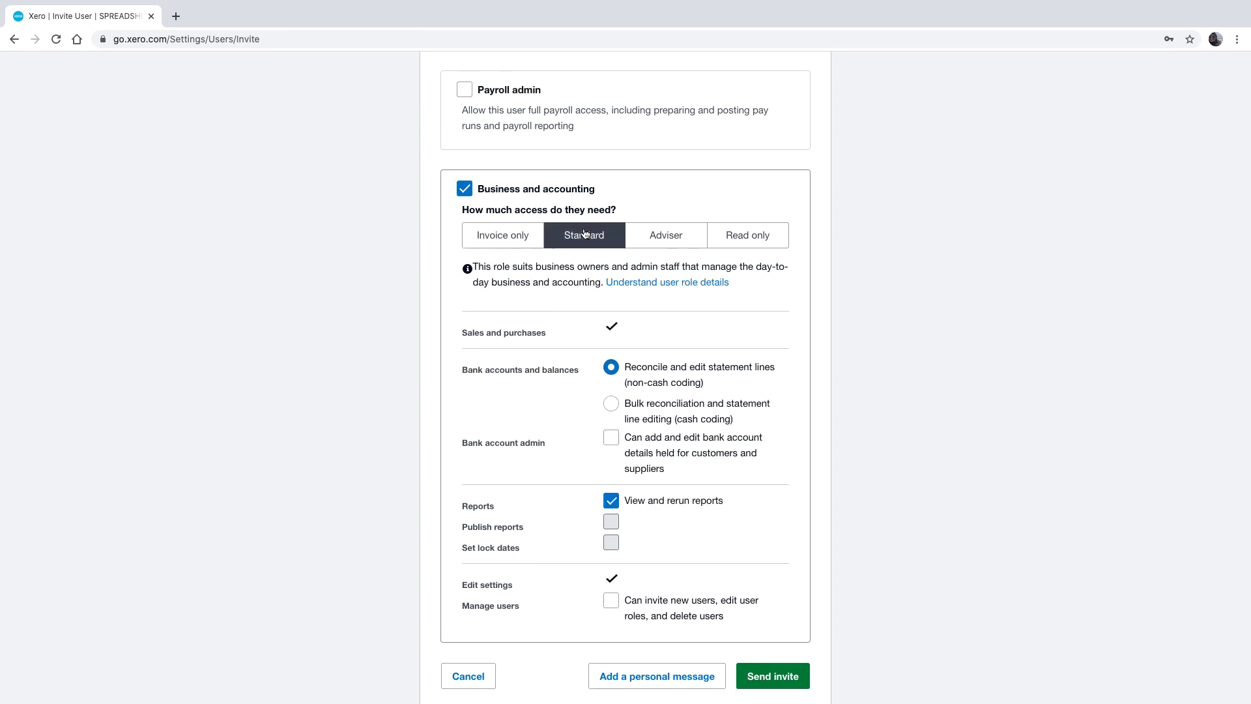
click(661, 239)
click(742, 264)
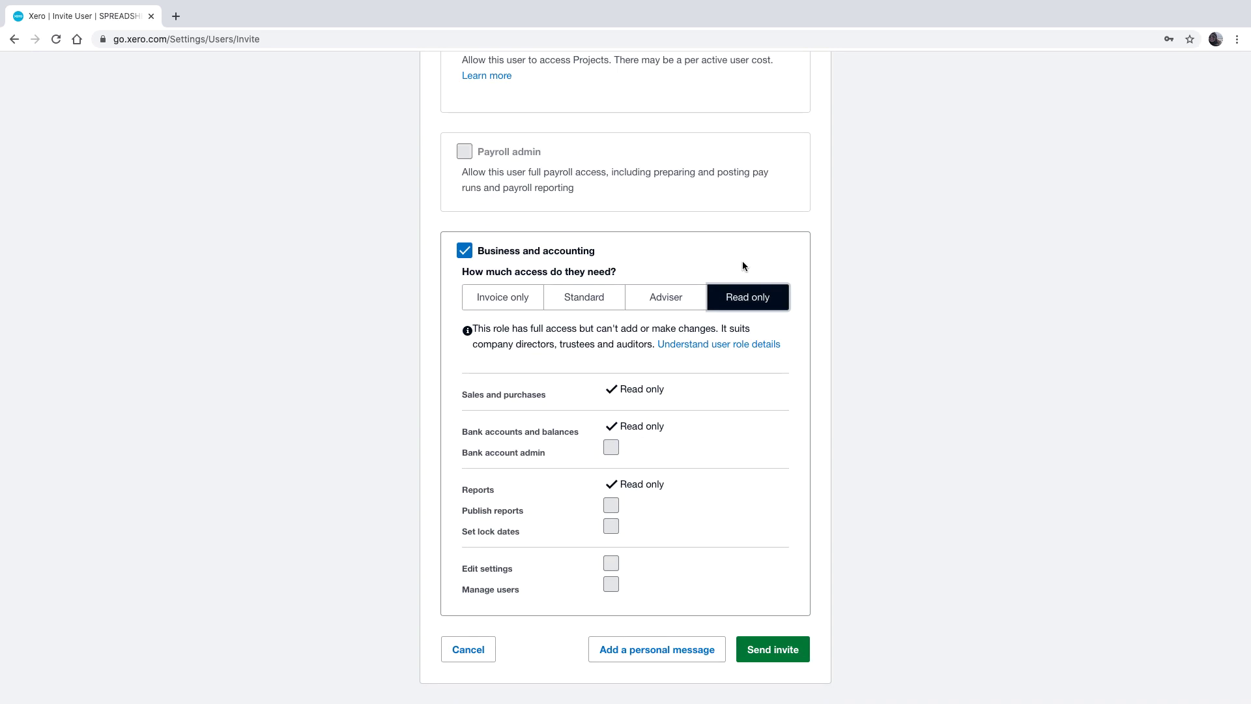
click(682, 295)
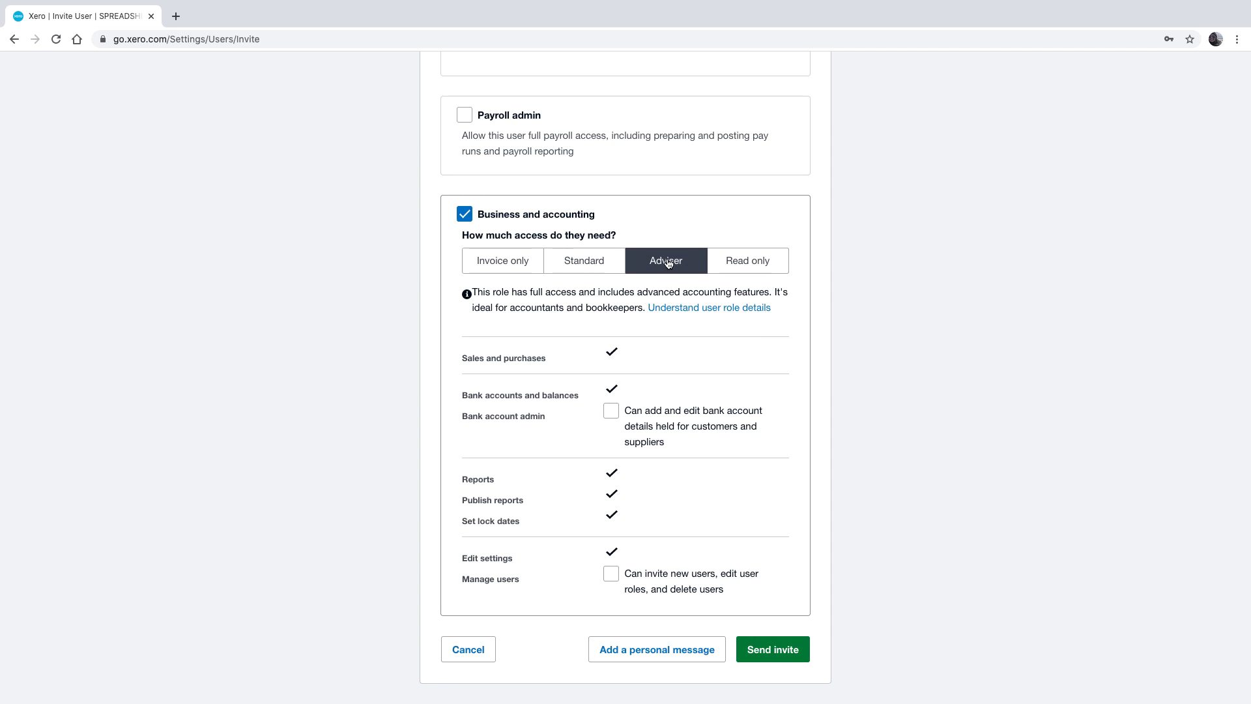
scroll(387, 266, up, 7)
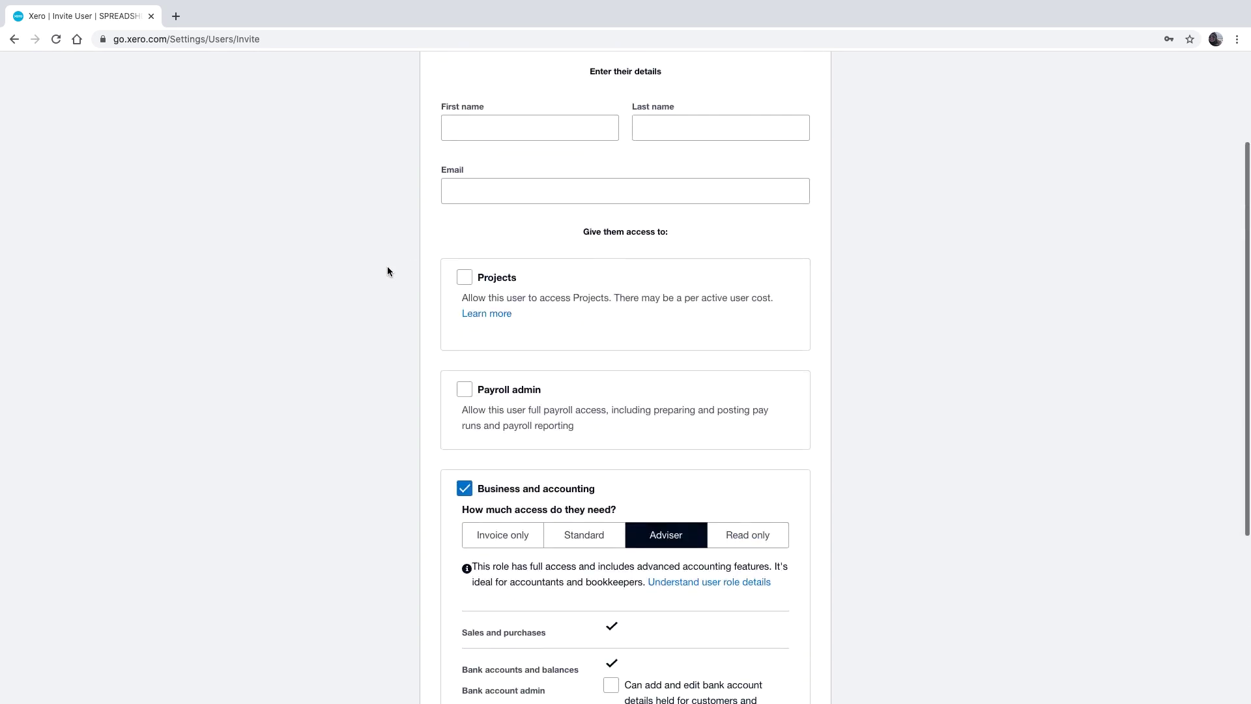
Leave the user invitation and open Financial settings from the organisation's advanced accounting settings
click(64, 138)
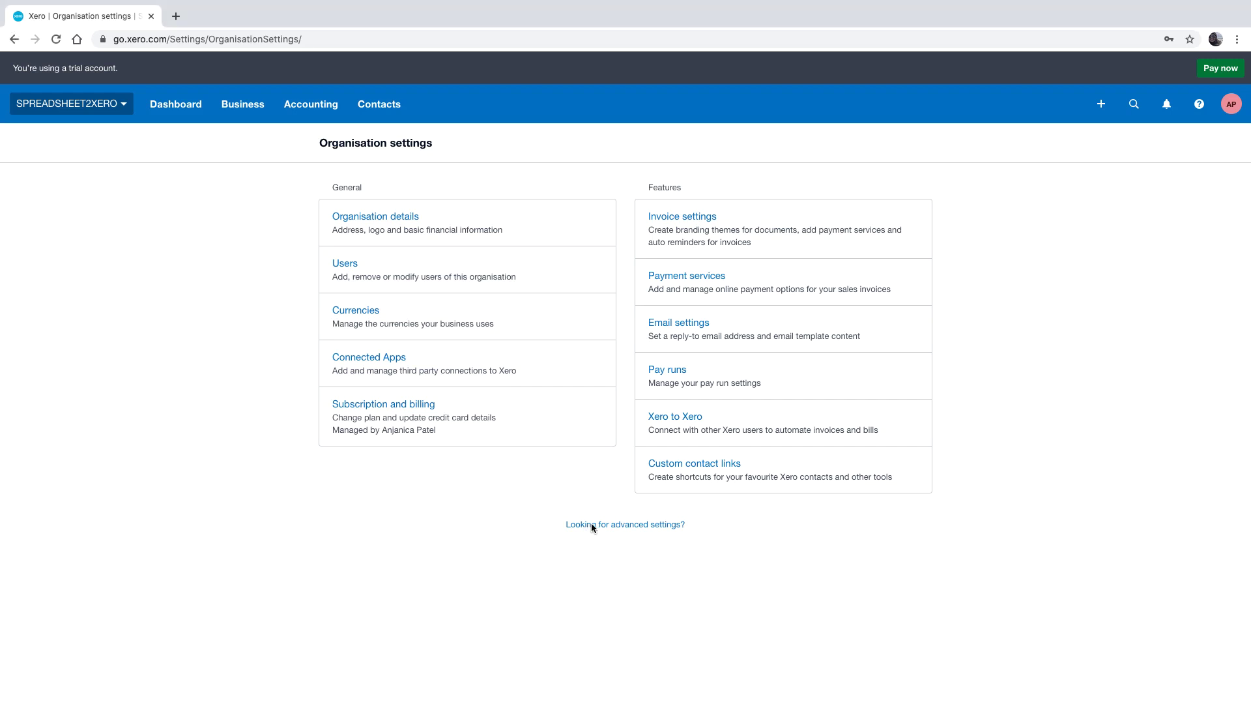
click(609, 525)
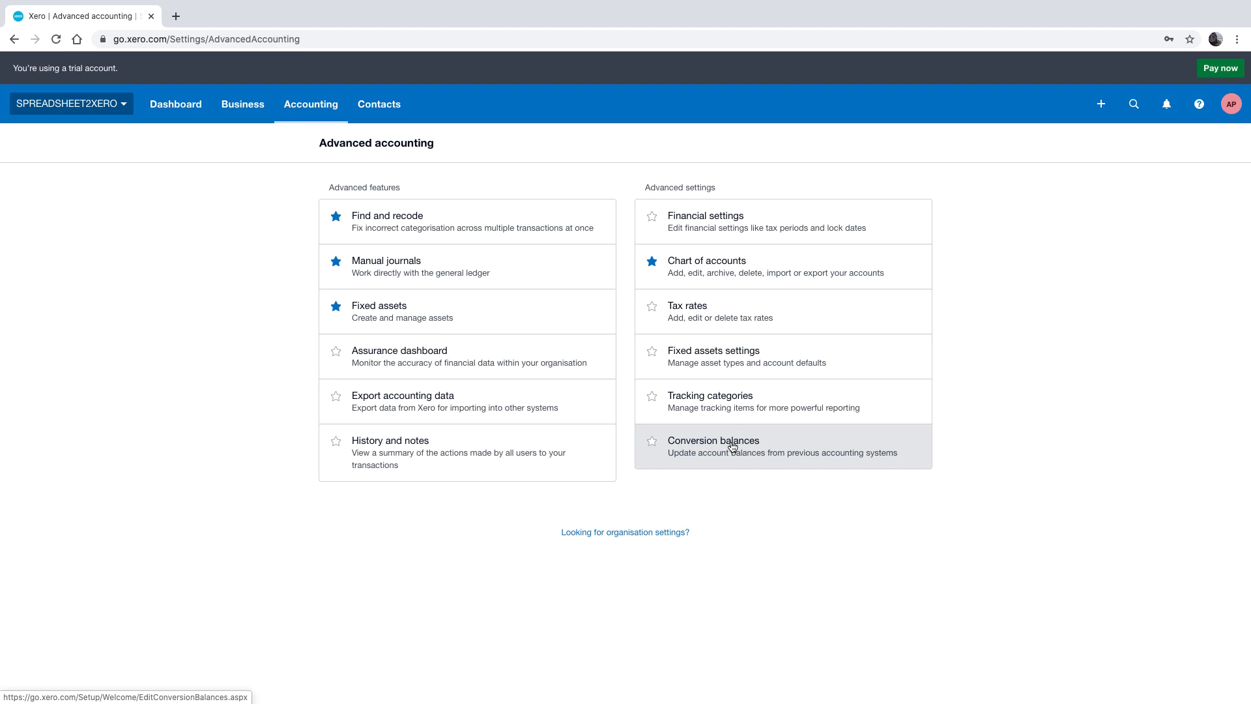
click(724, 226)
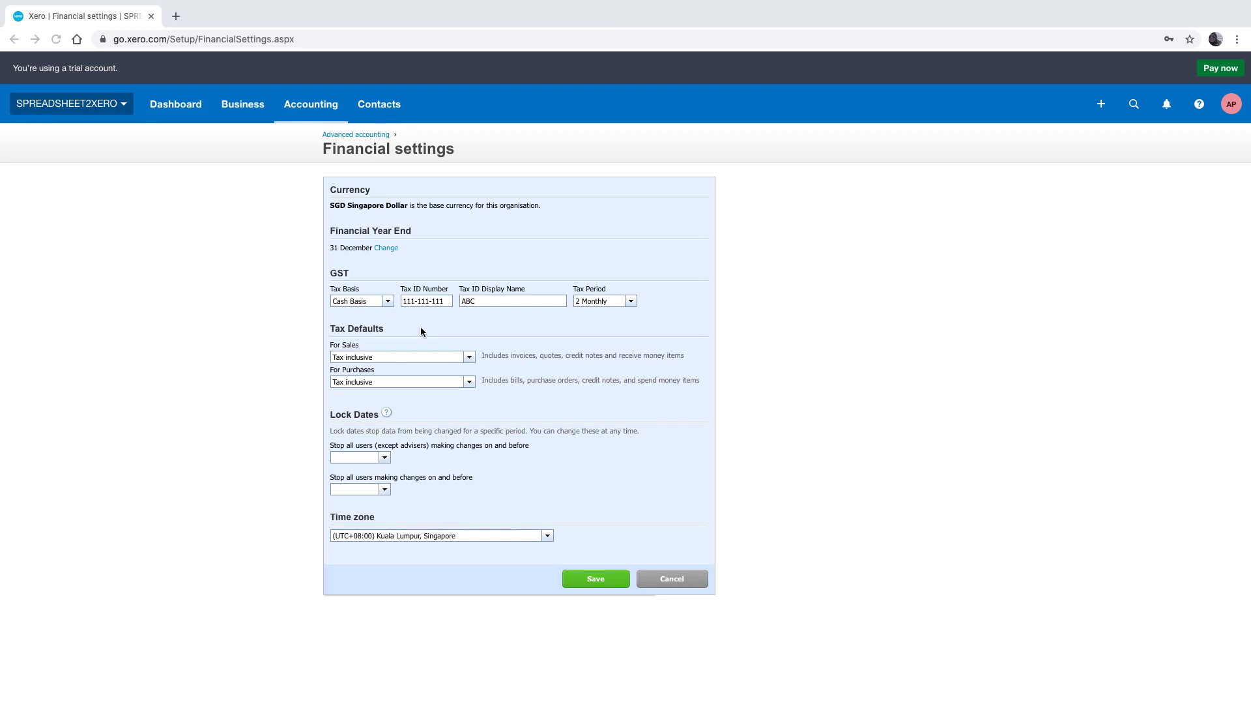
Review the available options for the GST tax basis, the tax period and the sales tax default in the financial settings
click(386, 302)
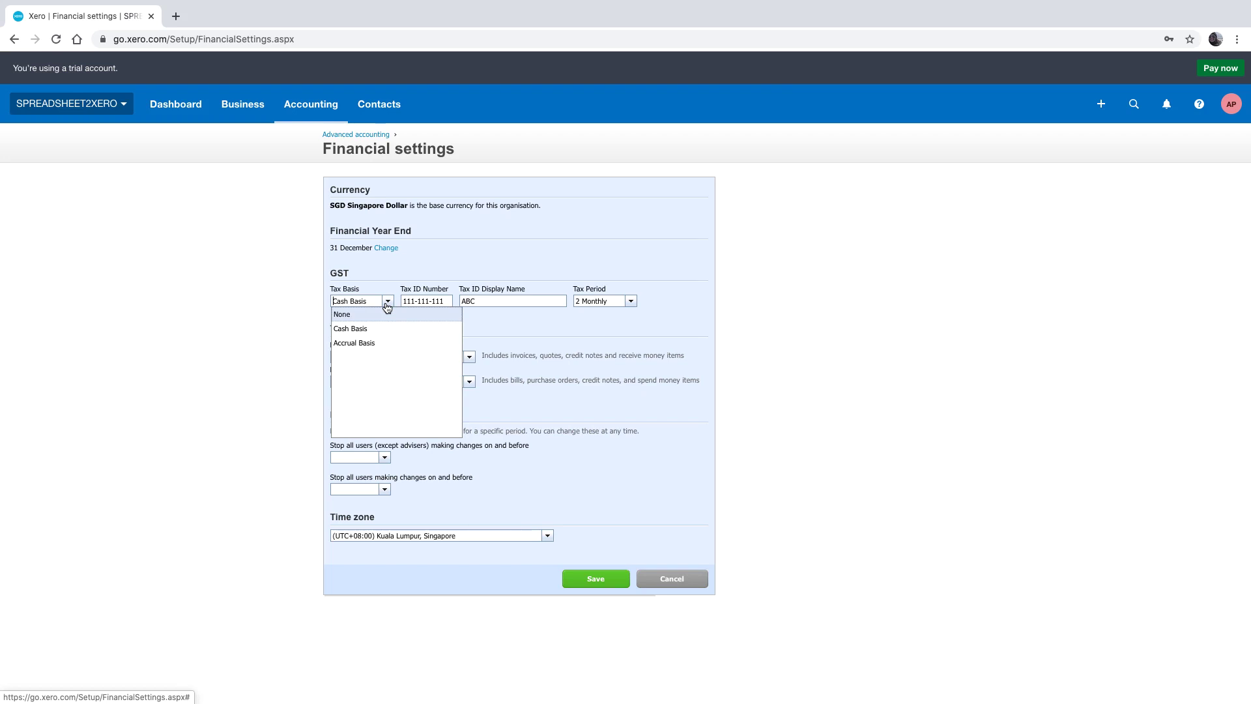
click(387, 302)
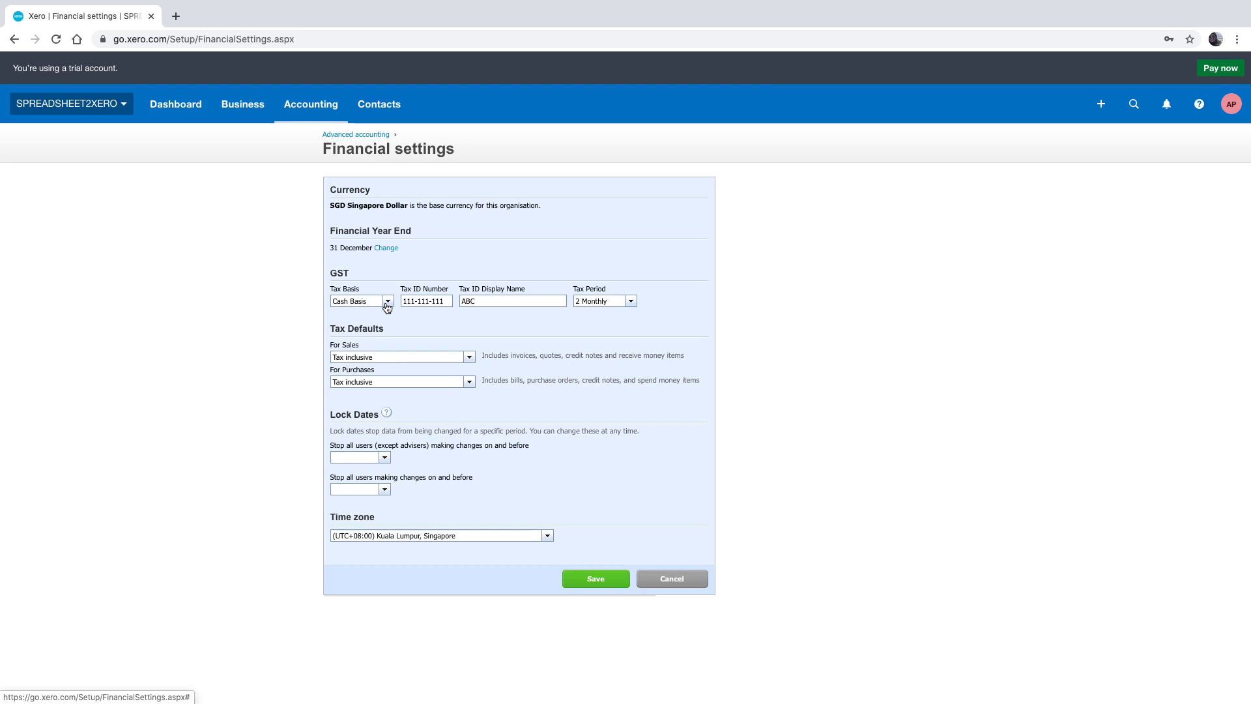
click(630, 301)
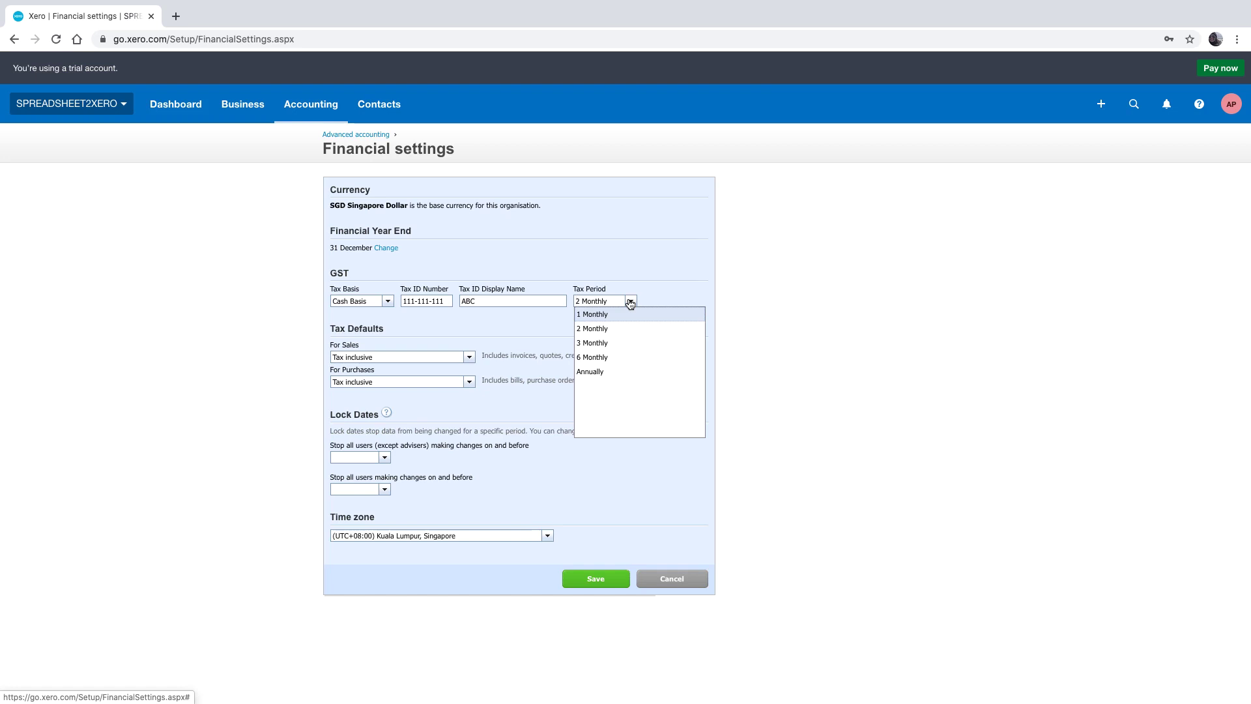
click(629, 302)
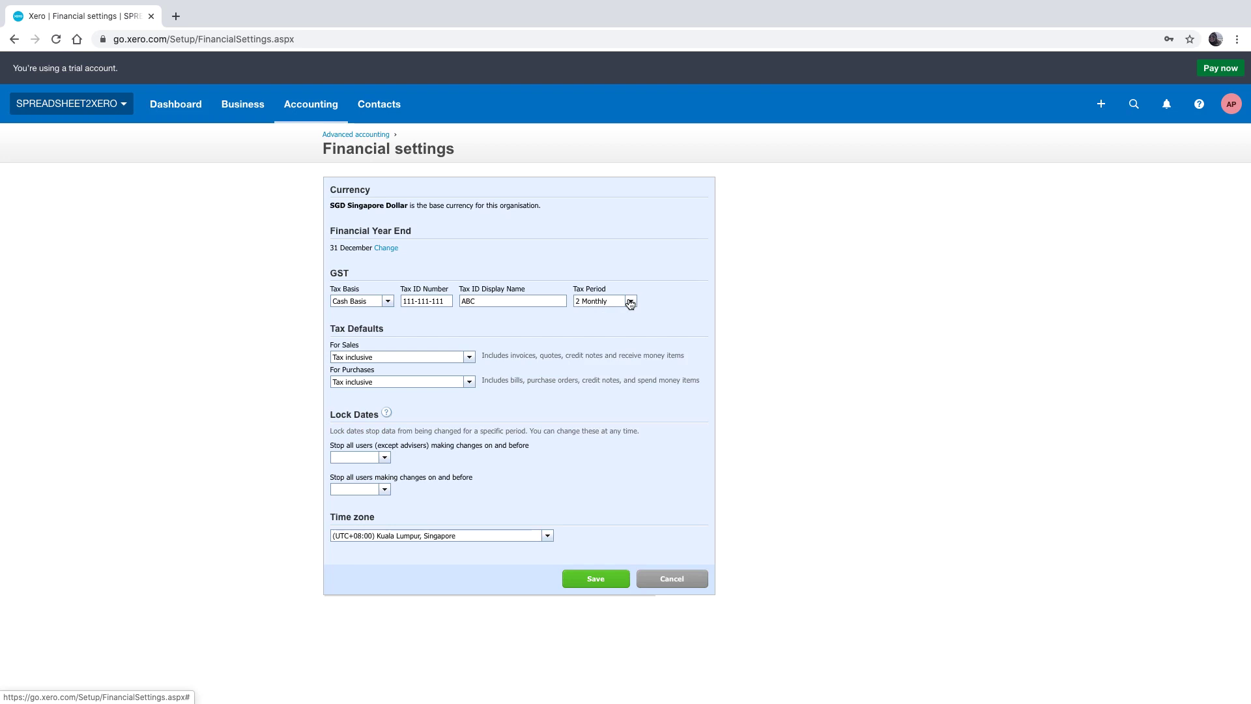
click(469, 358)
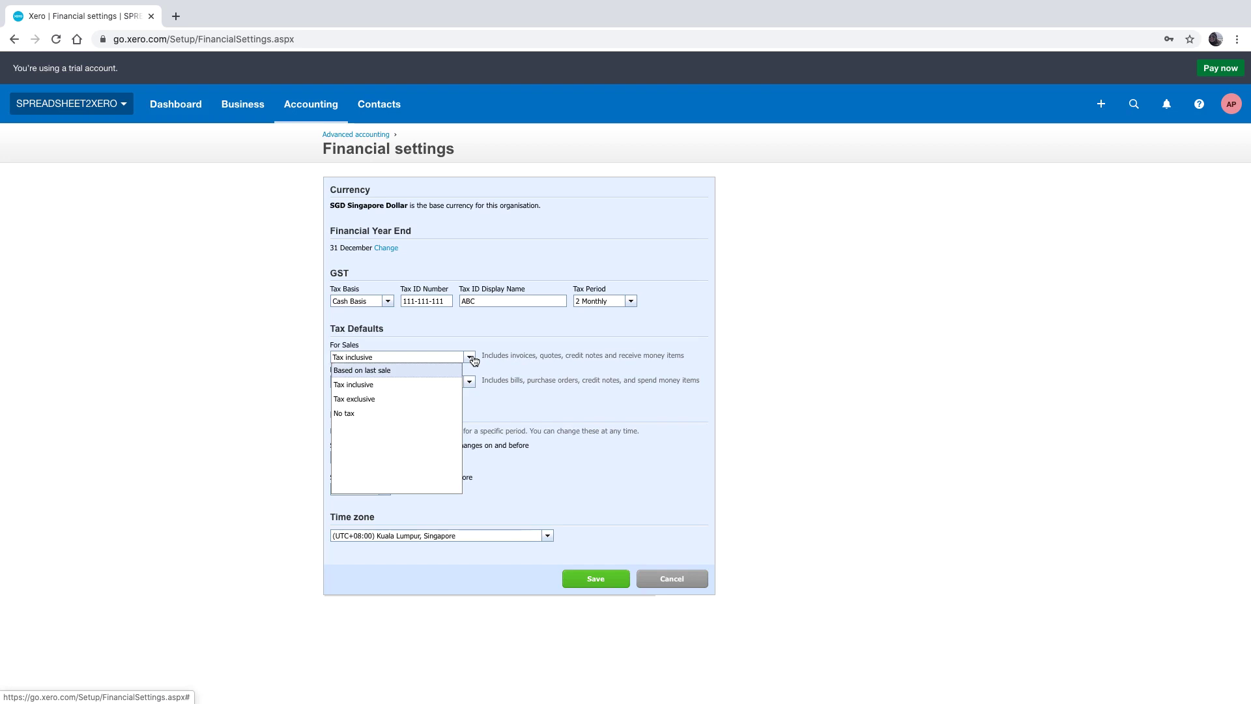
click(472, 358)
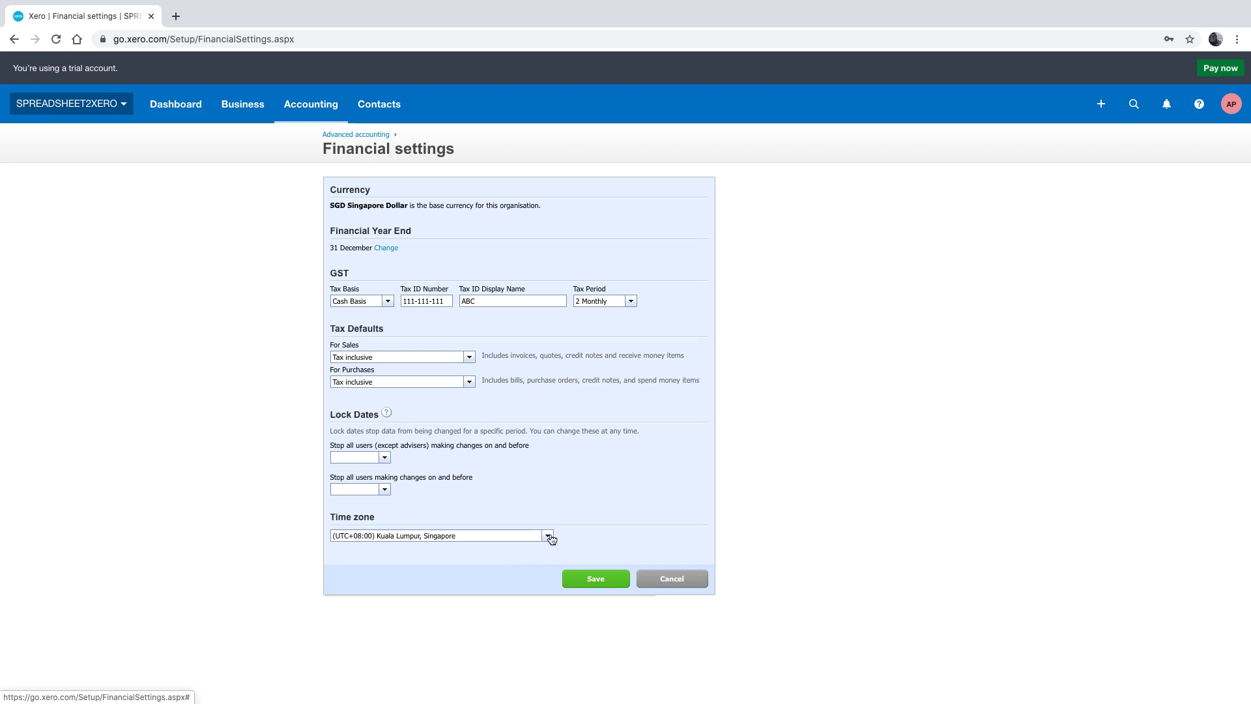
Leave the financial settings for the advanced accounting overview, open the chart of accounts and look through the account list
click(352, 135)
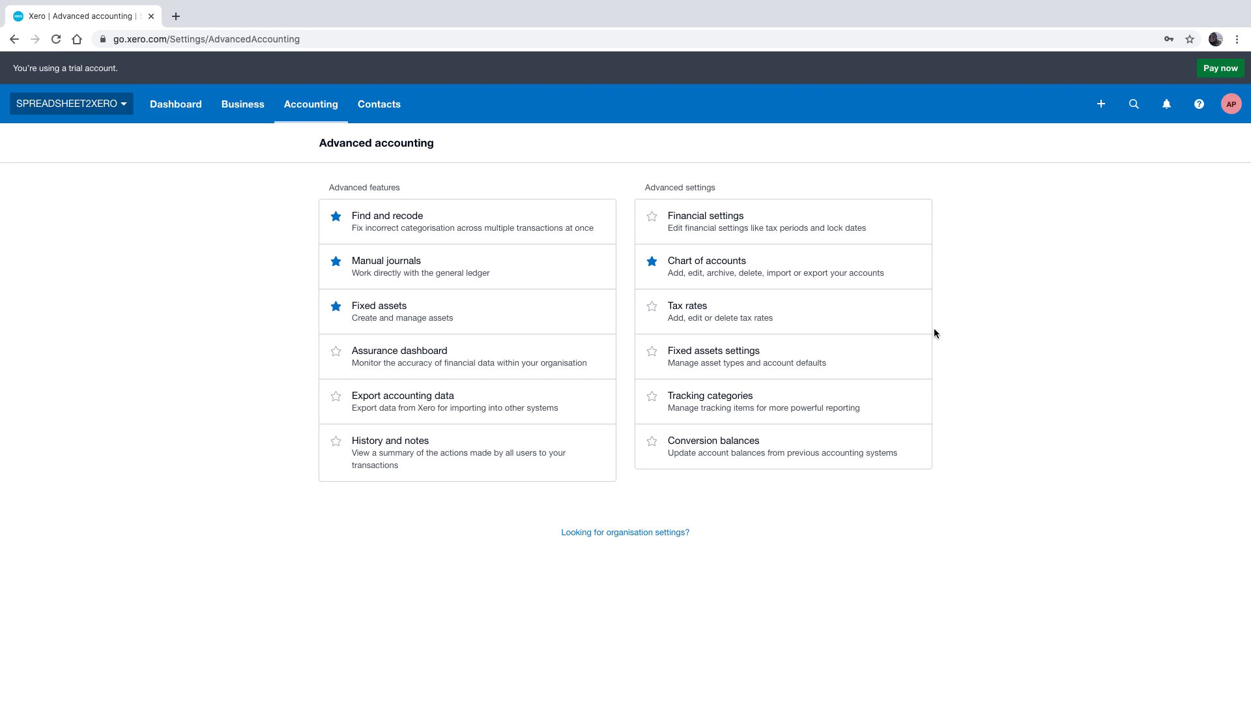
click(822, 272)
click(312, 105)
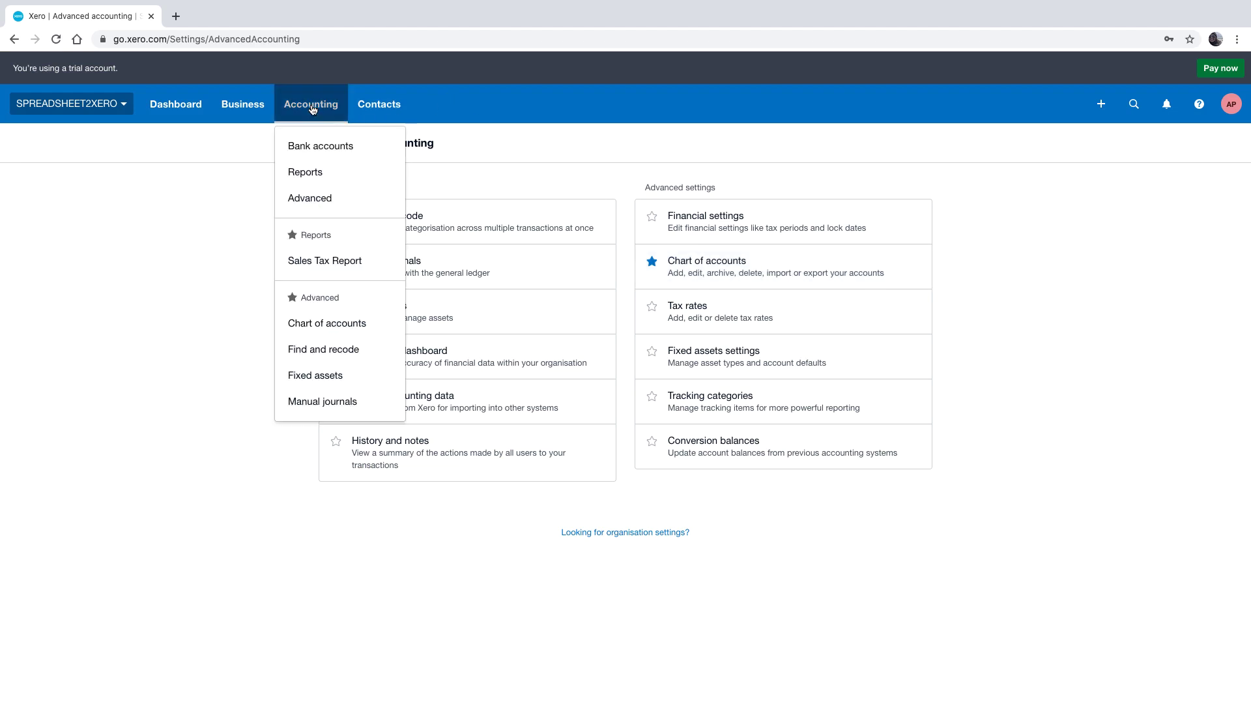
click(328, 324)
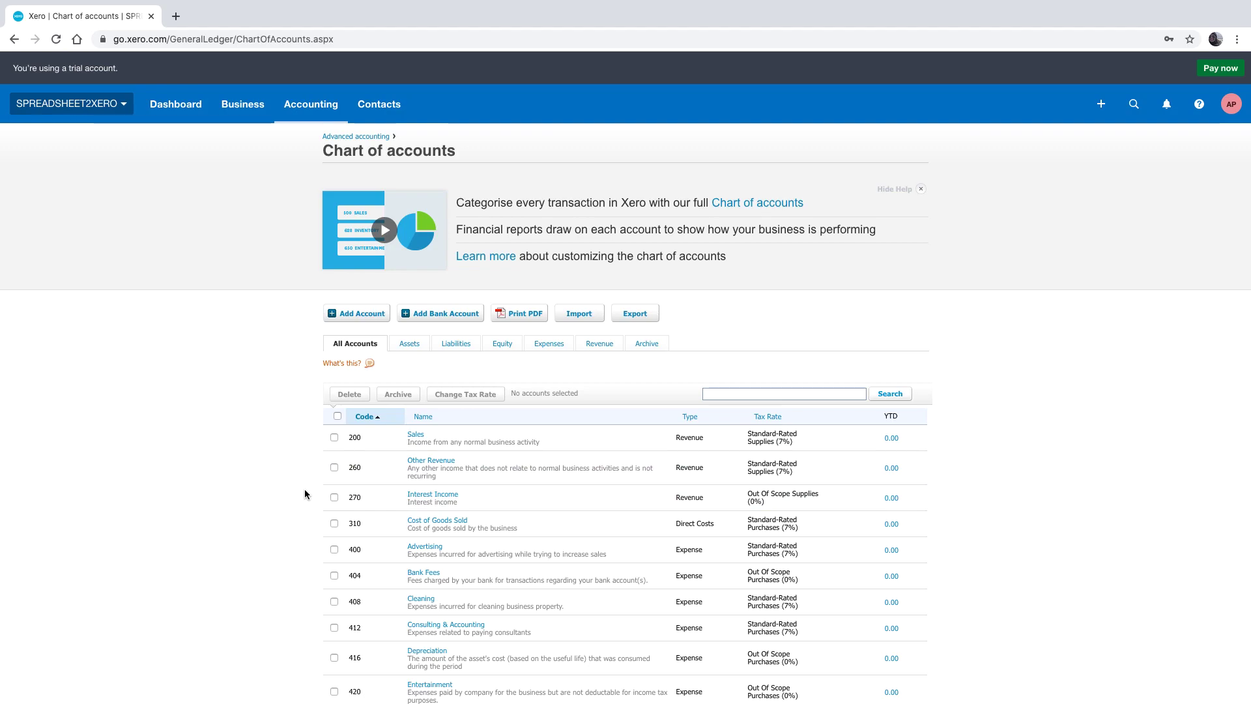
scroll(304, 494, down, 4)
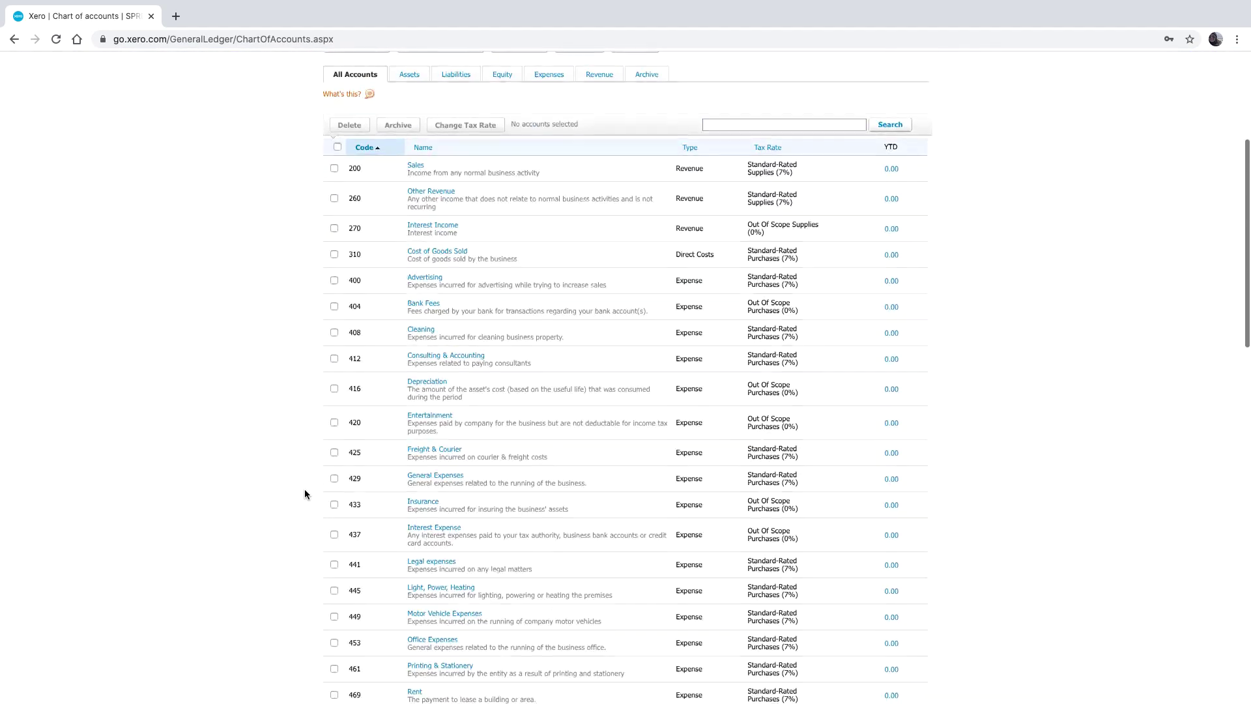
scroll(304, 494, up, 4)
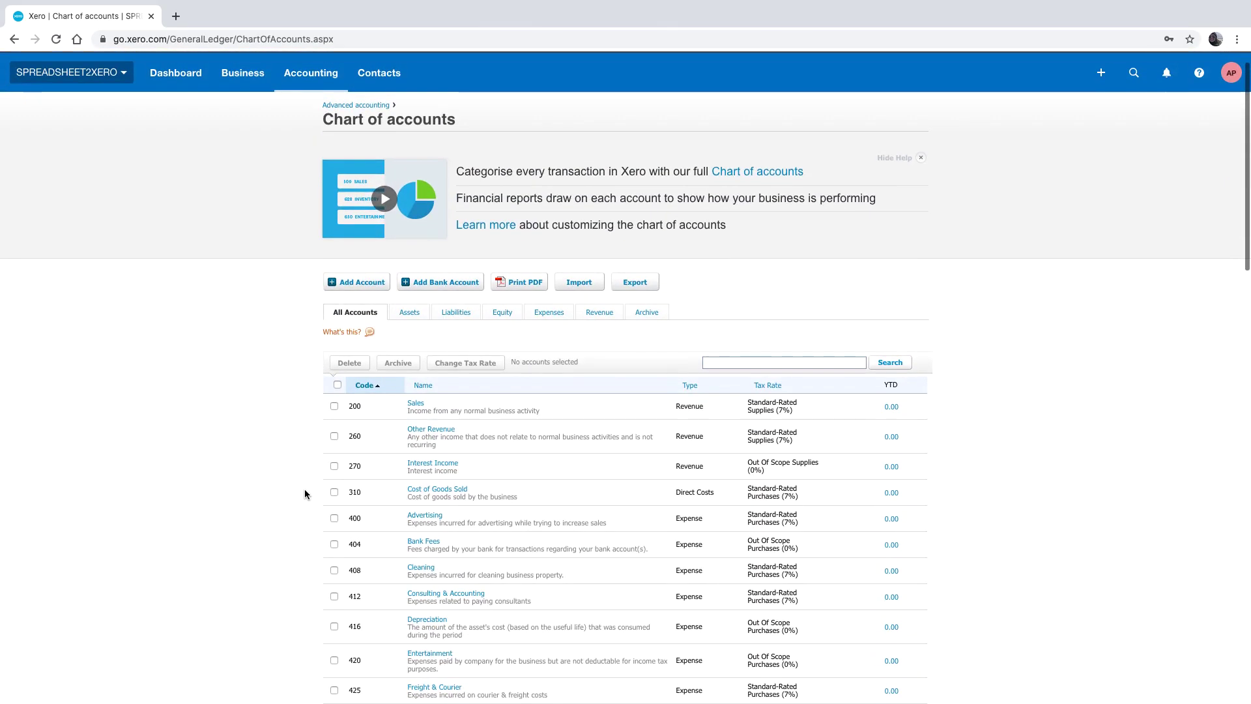
scroll(304, 494, up, 1)
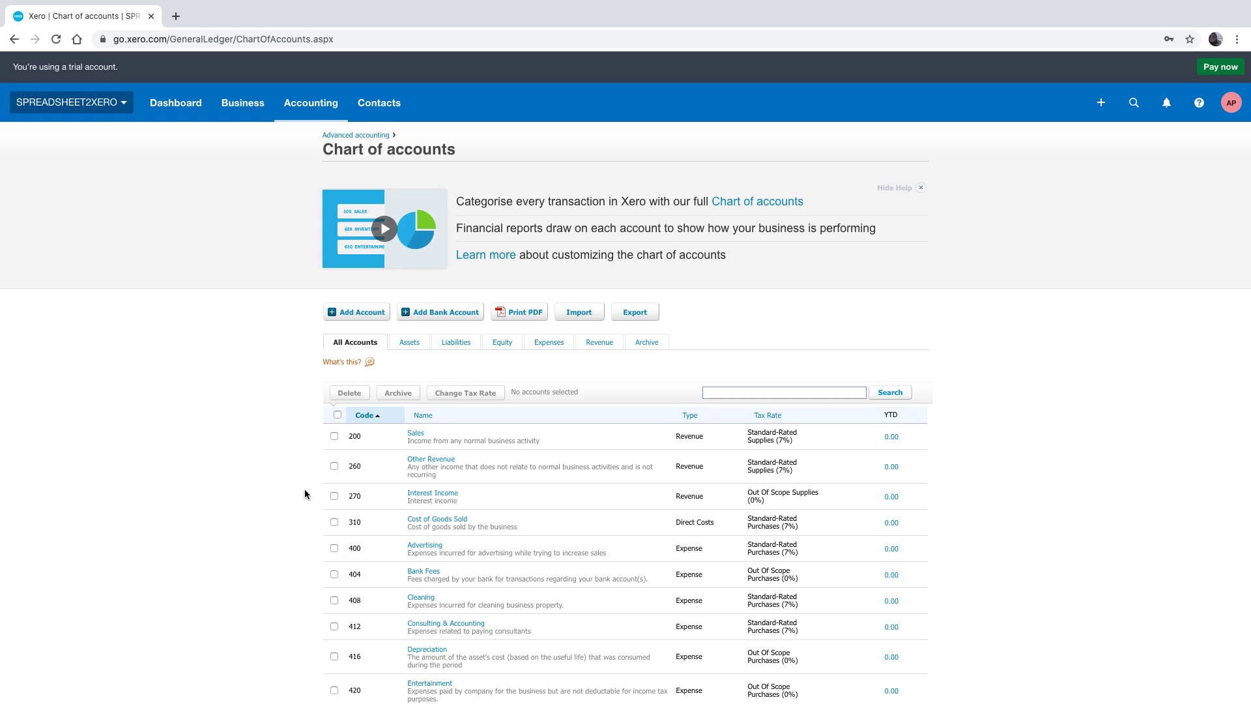
Rename the Other Revenue account as Rental Revenue and save its details
scroll(304, 494, down, 1)
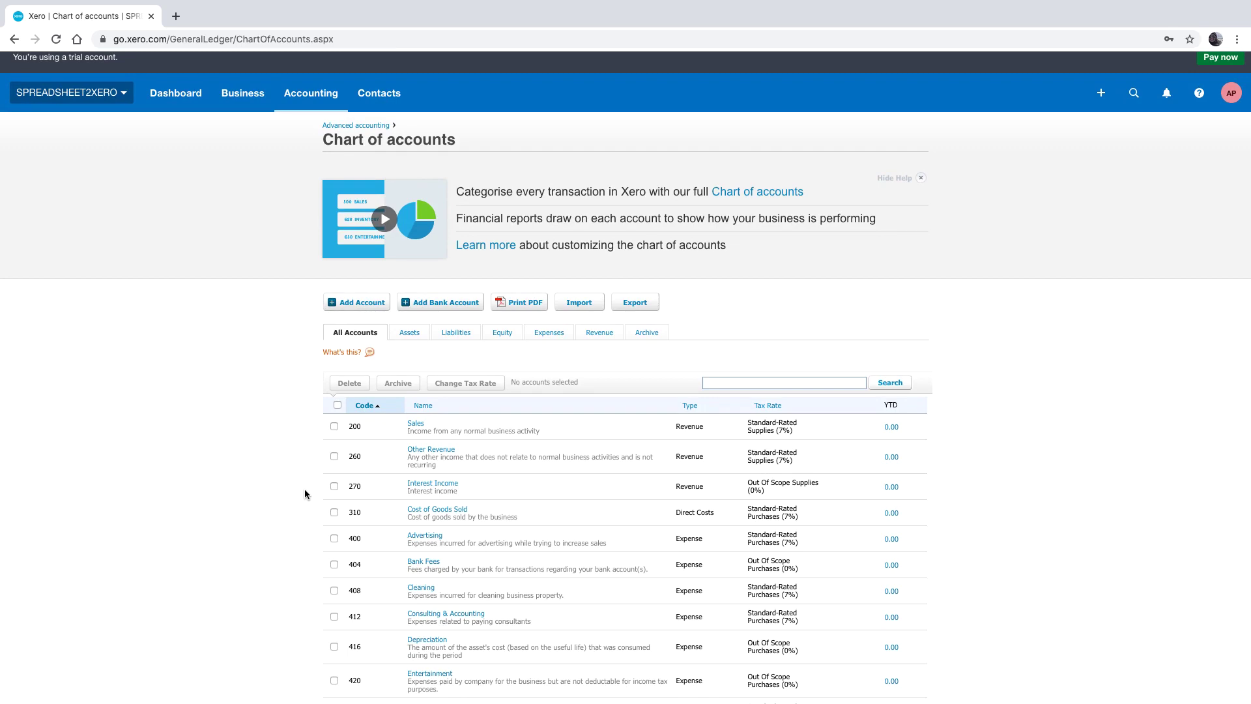
scroll(305, 494, down, 2)
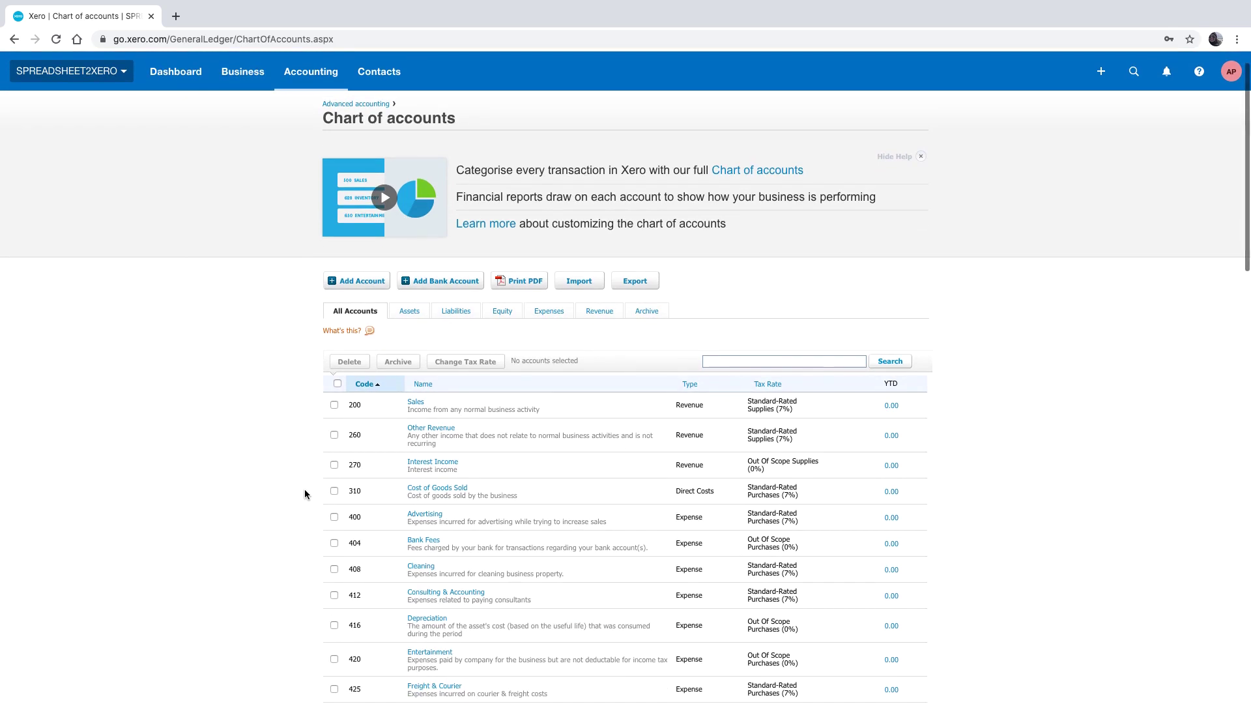
click(432, 428)
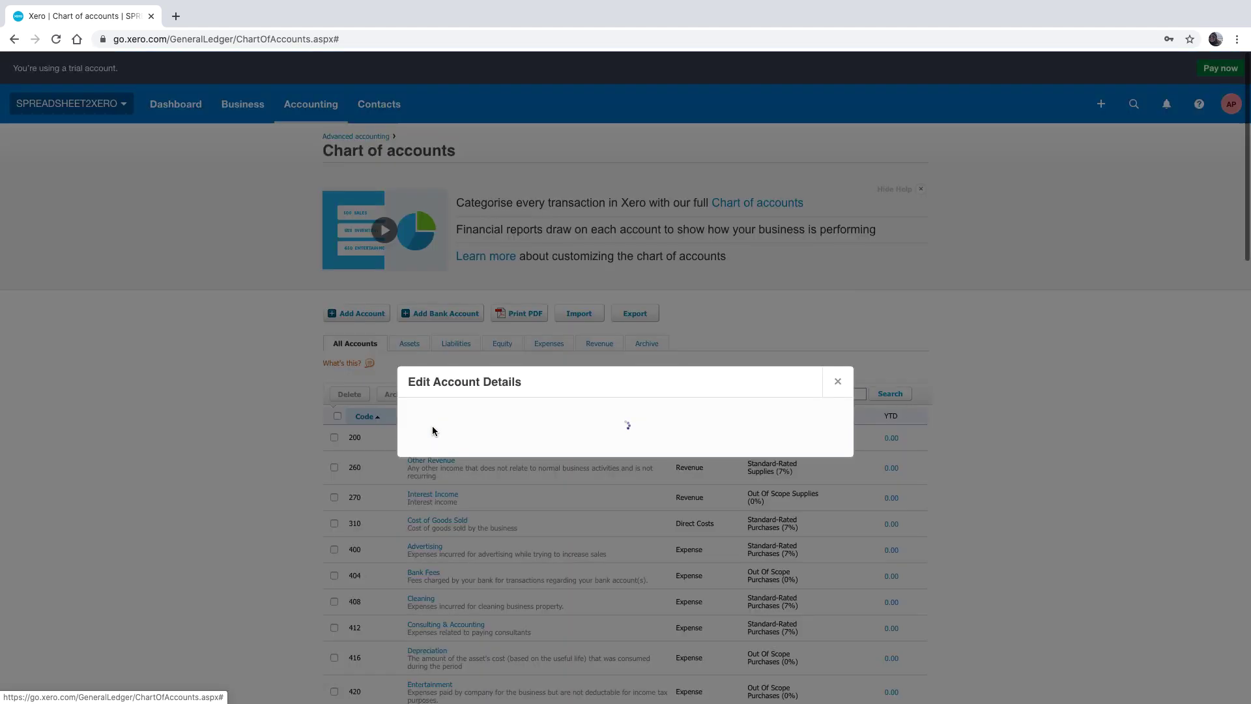
drag(428, 354, 416, 353)
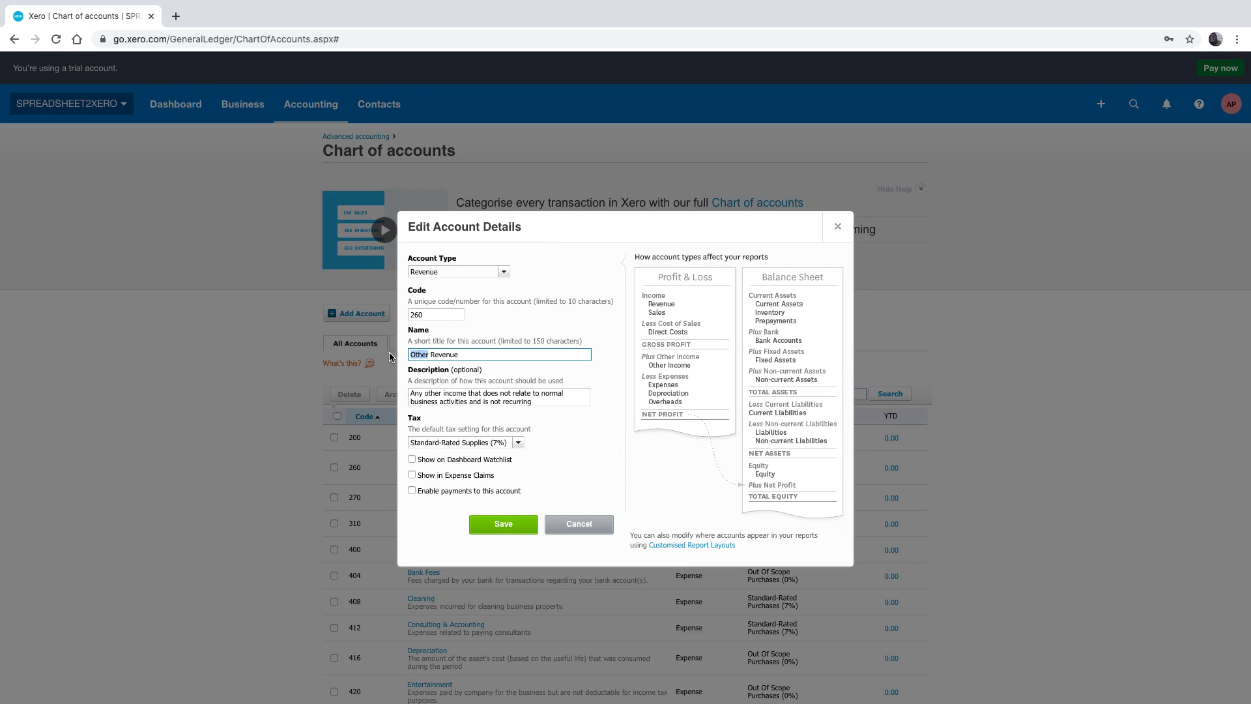
text(Rental)
click(503, 525)
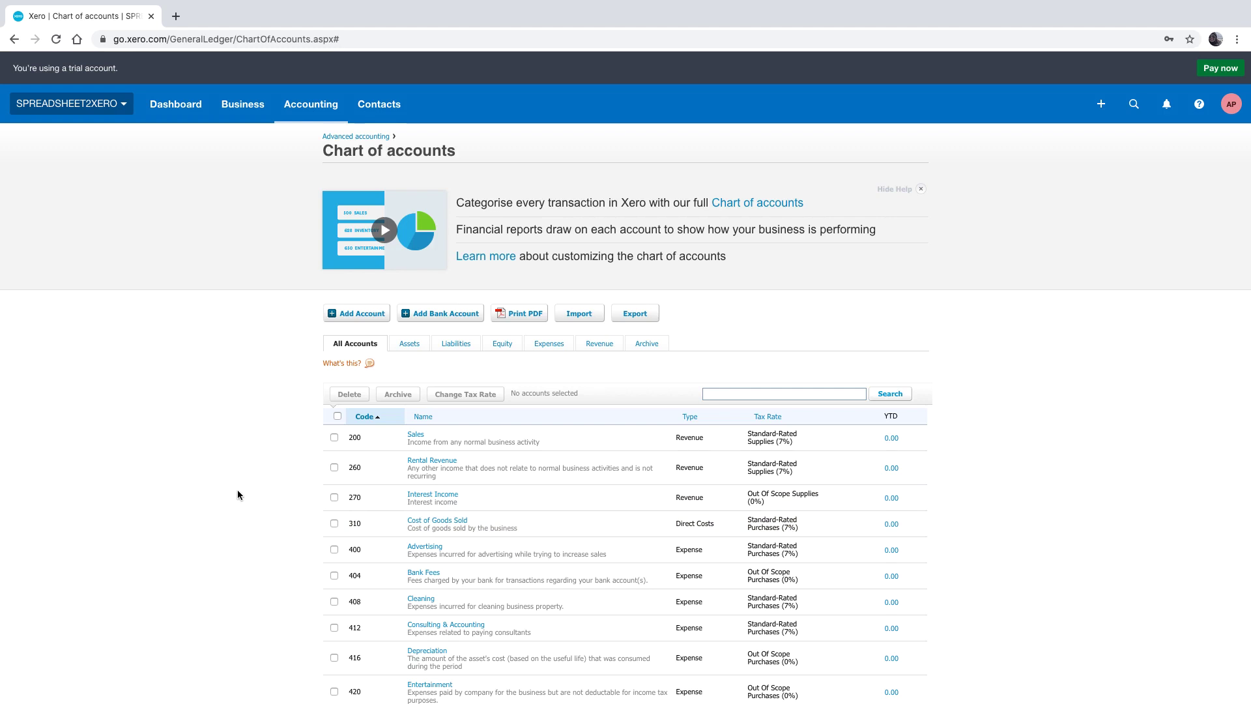
Open the form for adding a new account, check the account type and tax fields, and cancel without saving
click(356, 316)
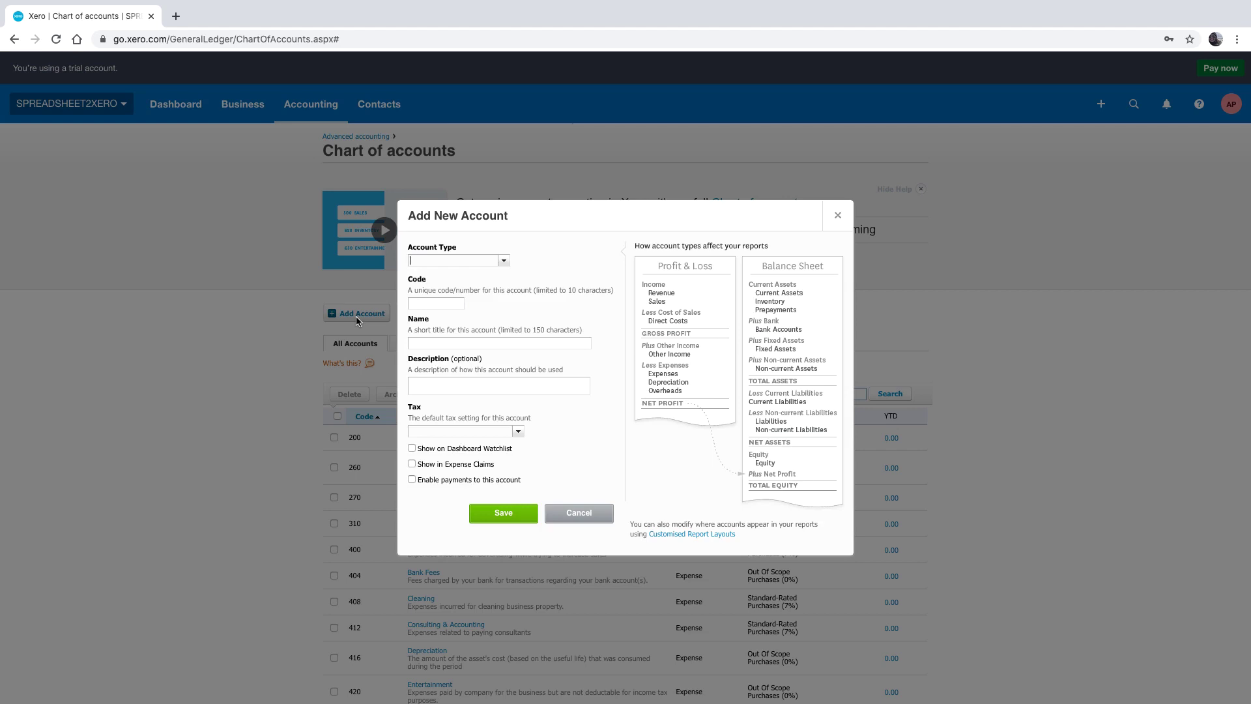
click(504, 261)
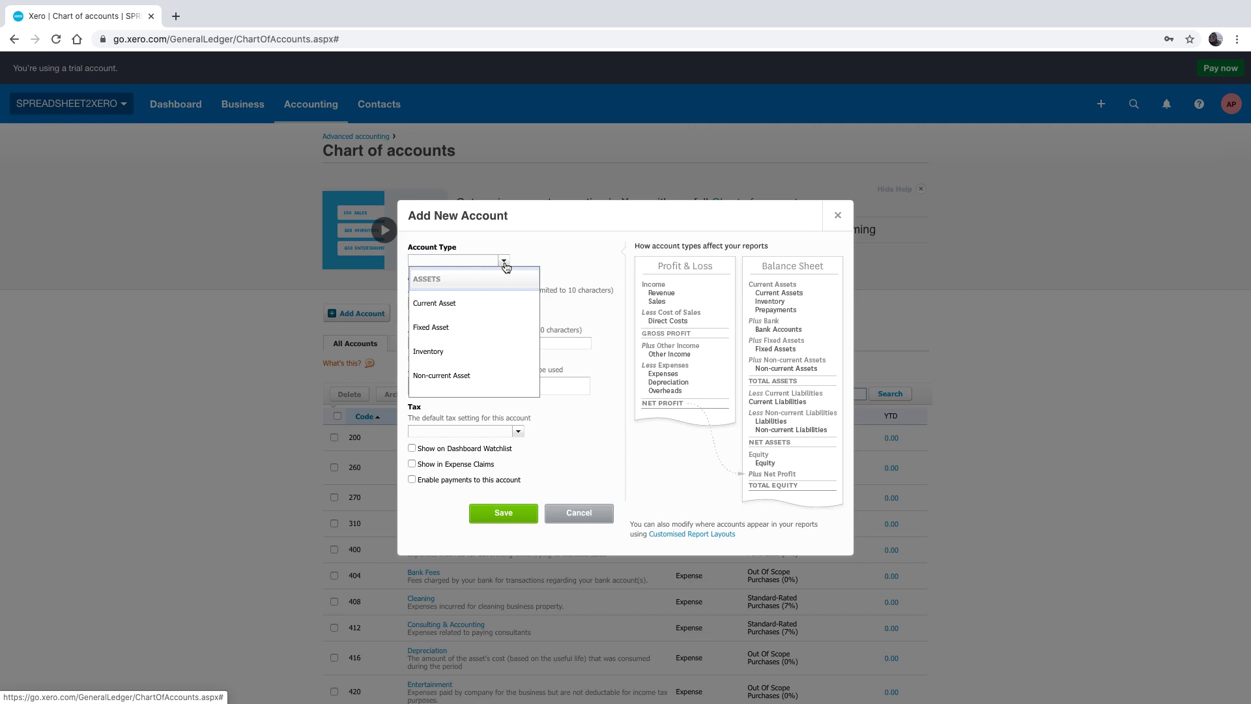
click(506, 265)
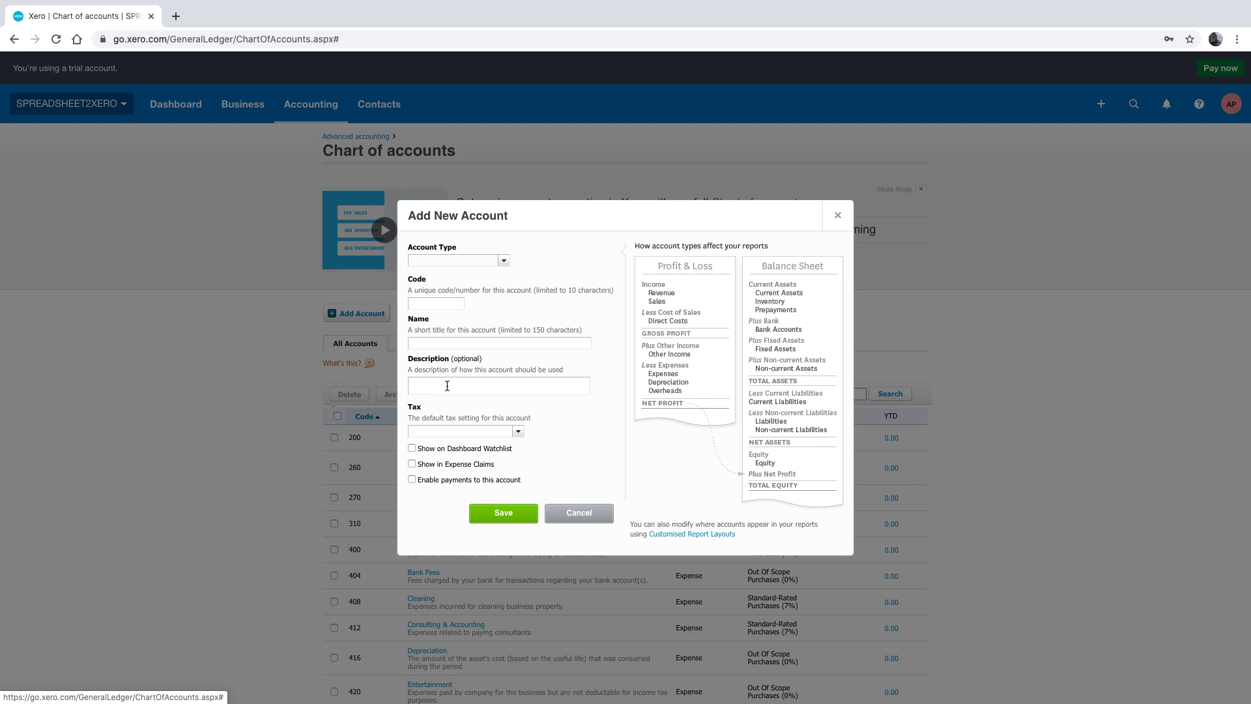
click(518, 434)
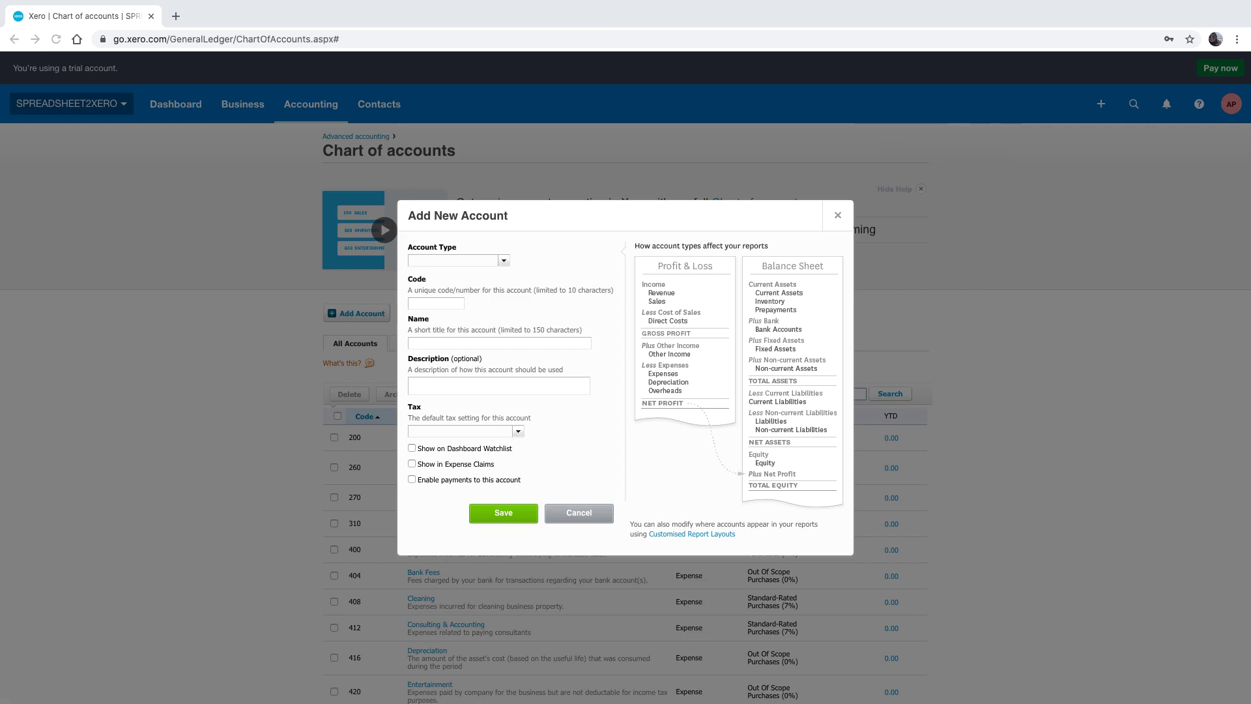
click(580, 521)
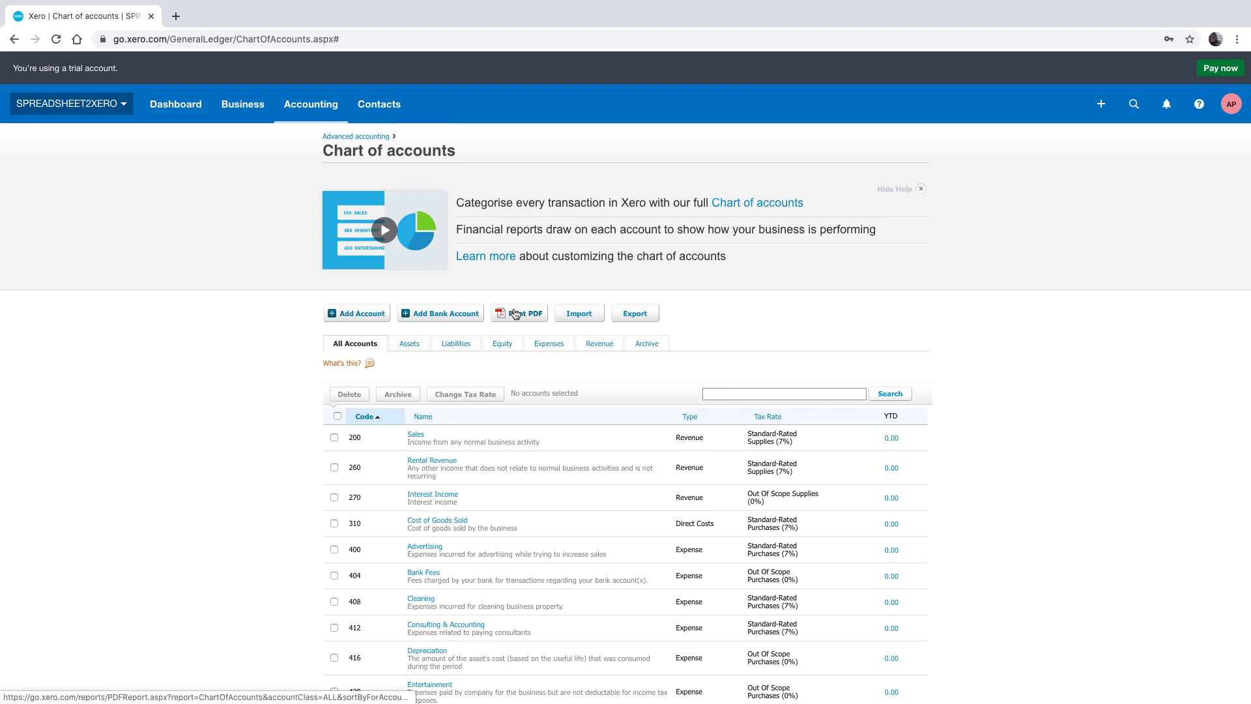
Export the chart of accounts as a CSV file and open the downloaded file in Excel
click(628, 316)
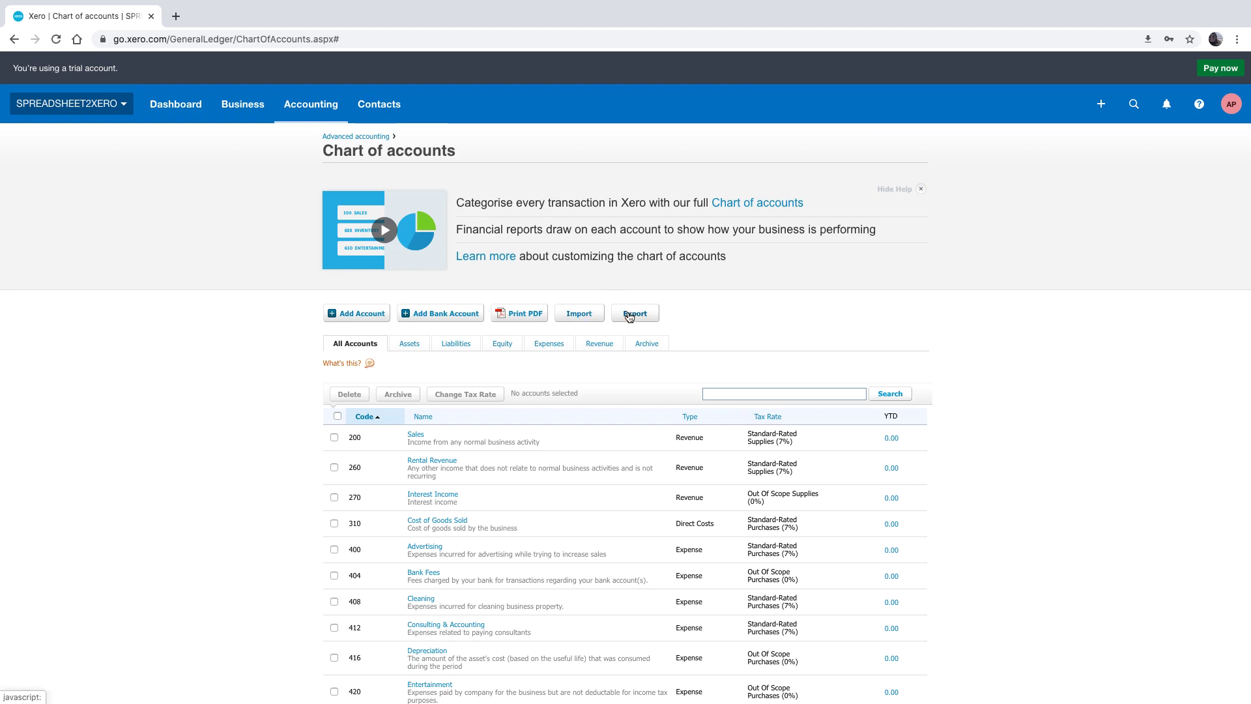
click(629, 316)
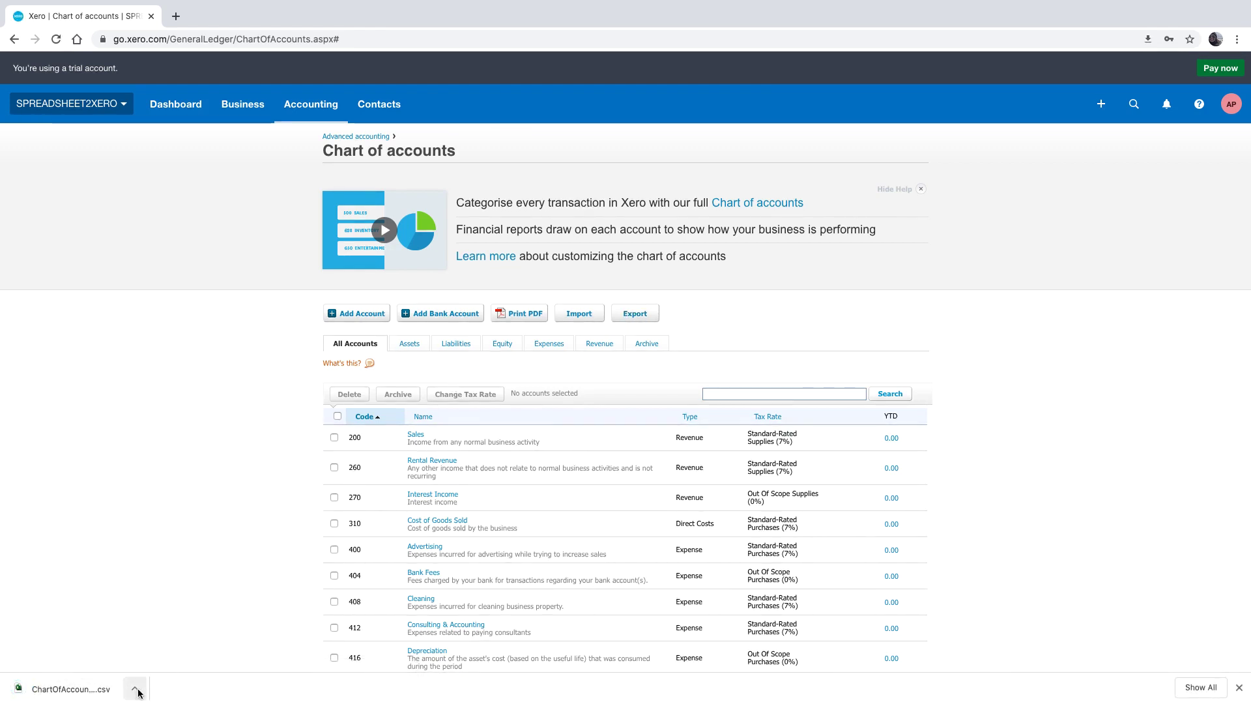
click(135, 688)
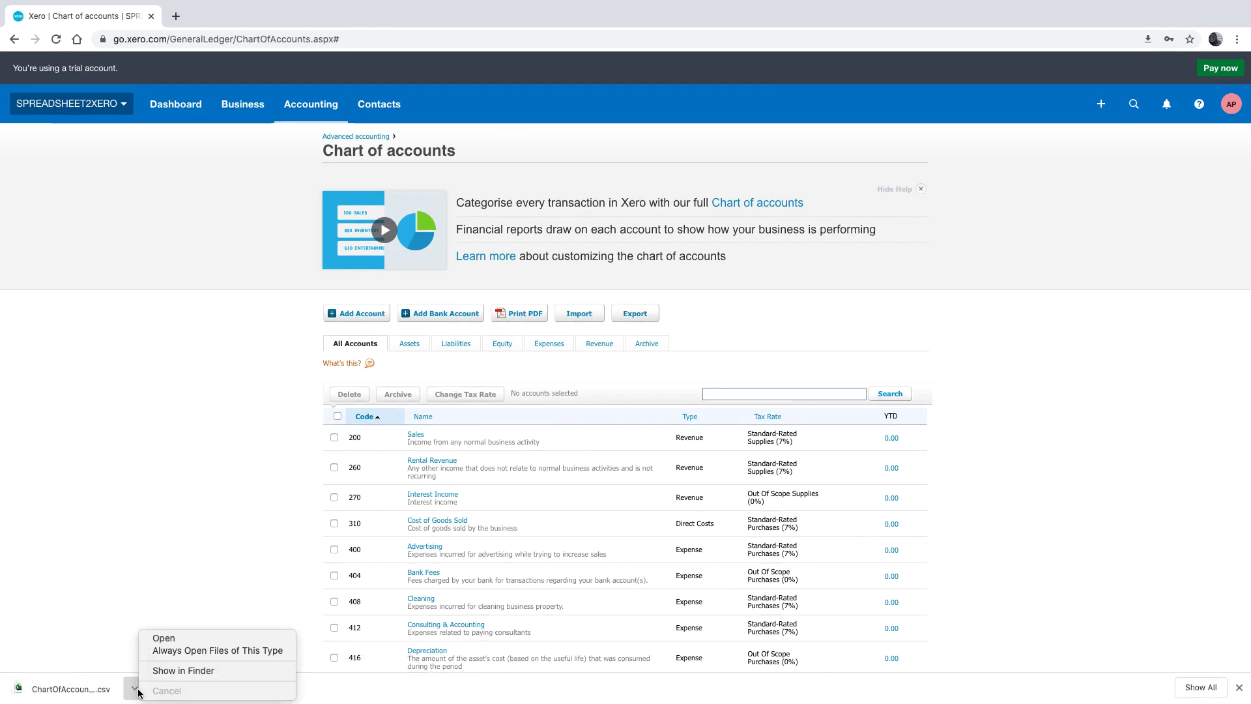
click(156, 638)
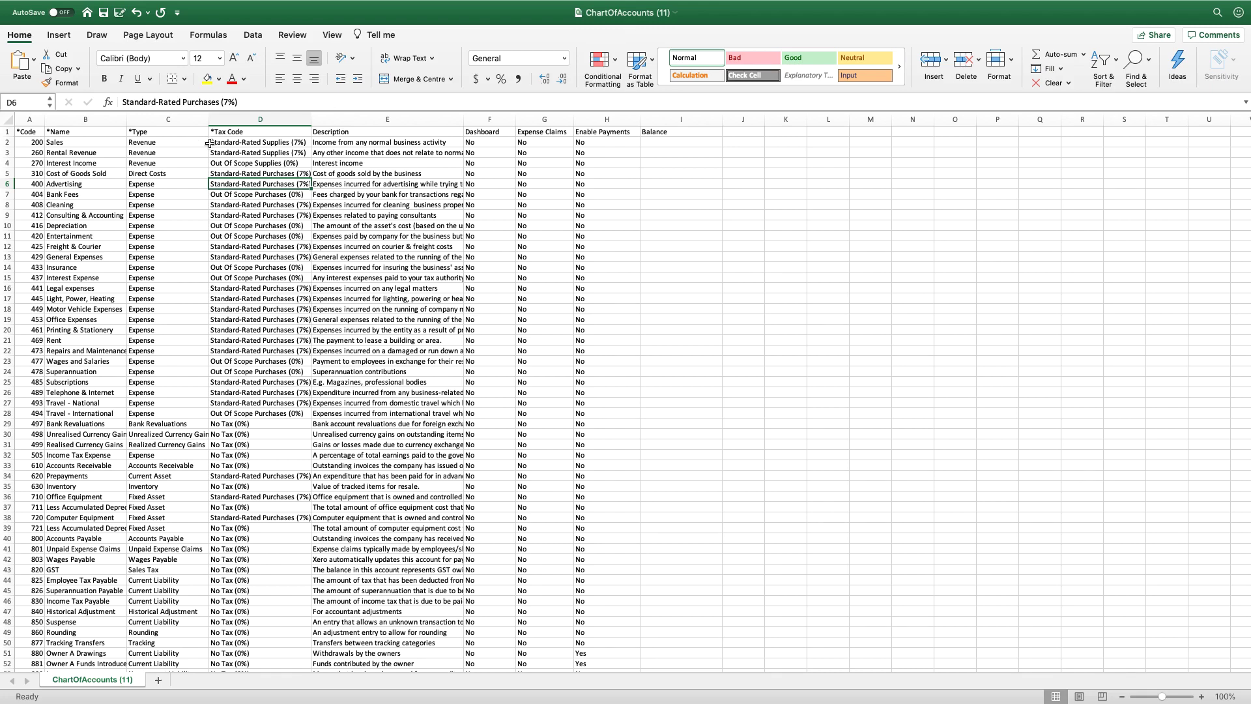
Change the Advertising account name in cell B6 to Marketing Expenses
click(227, 132)
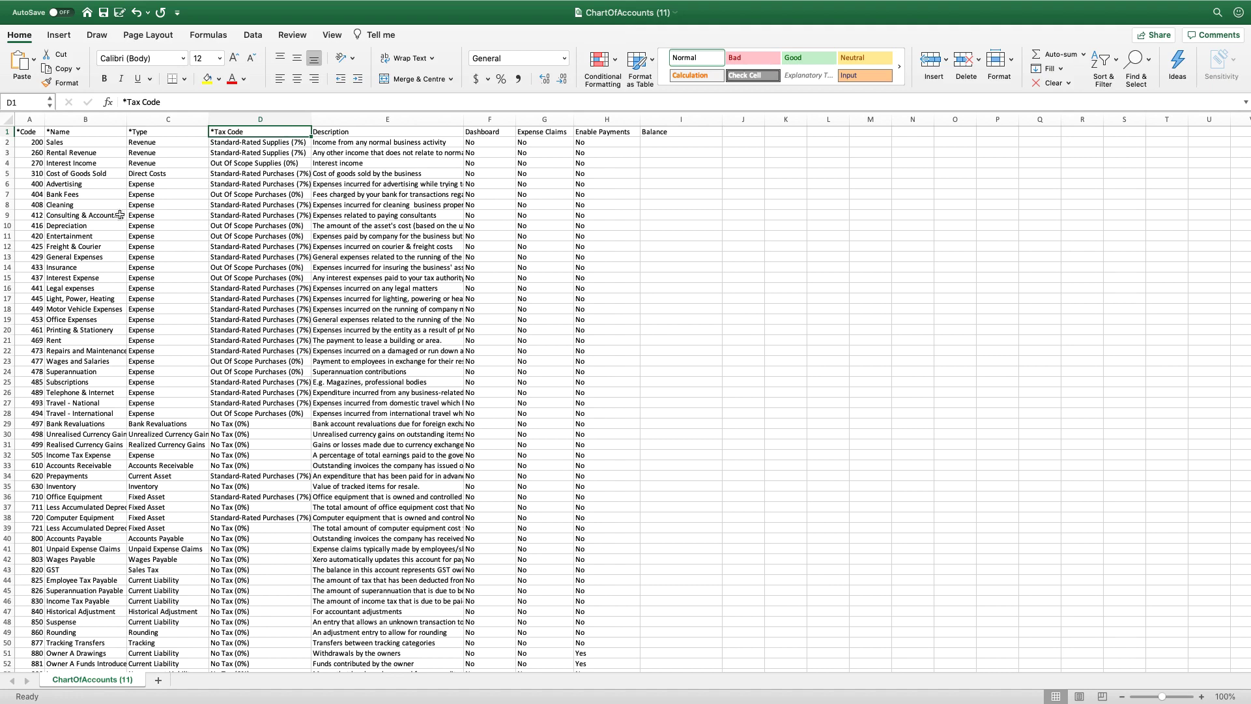
click(85, 185)
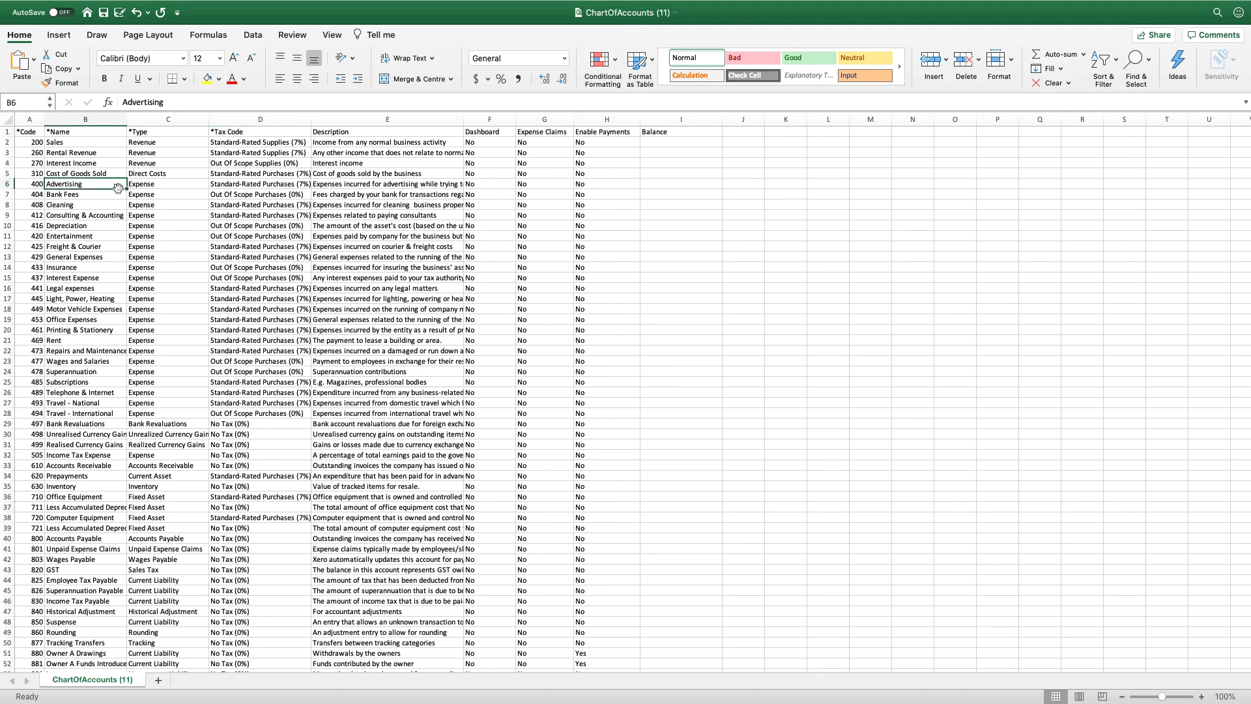
text(Marketing )
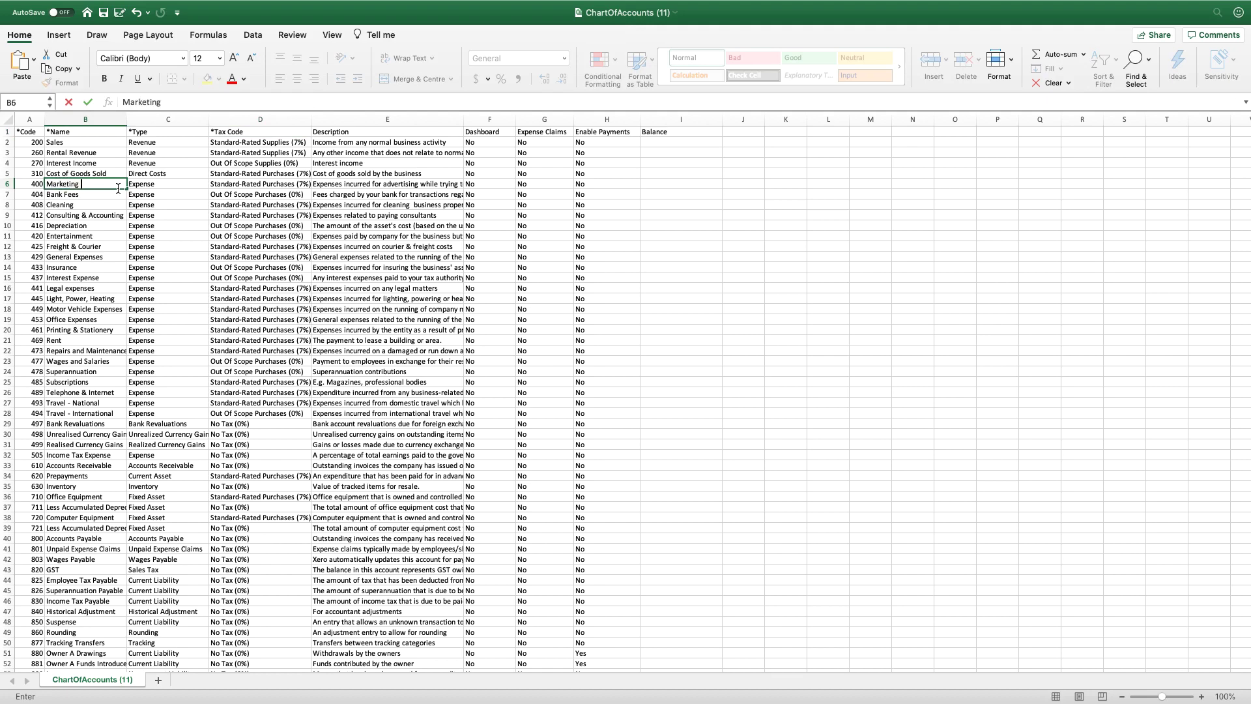
text(Expenses)
key(Return)
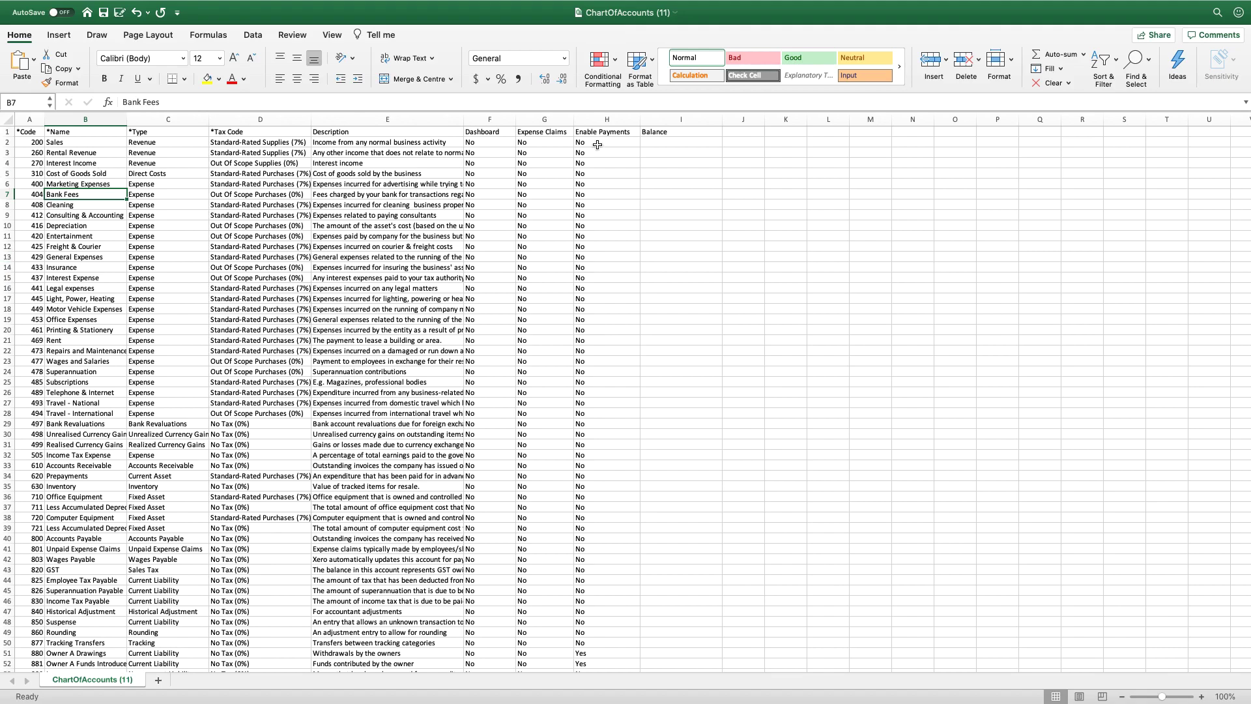
Switch back to Xero and start adding a DBS (SG) bank account, skipping the automatic transaction import connection
key(super+Tab)
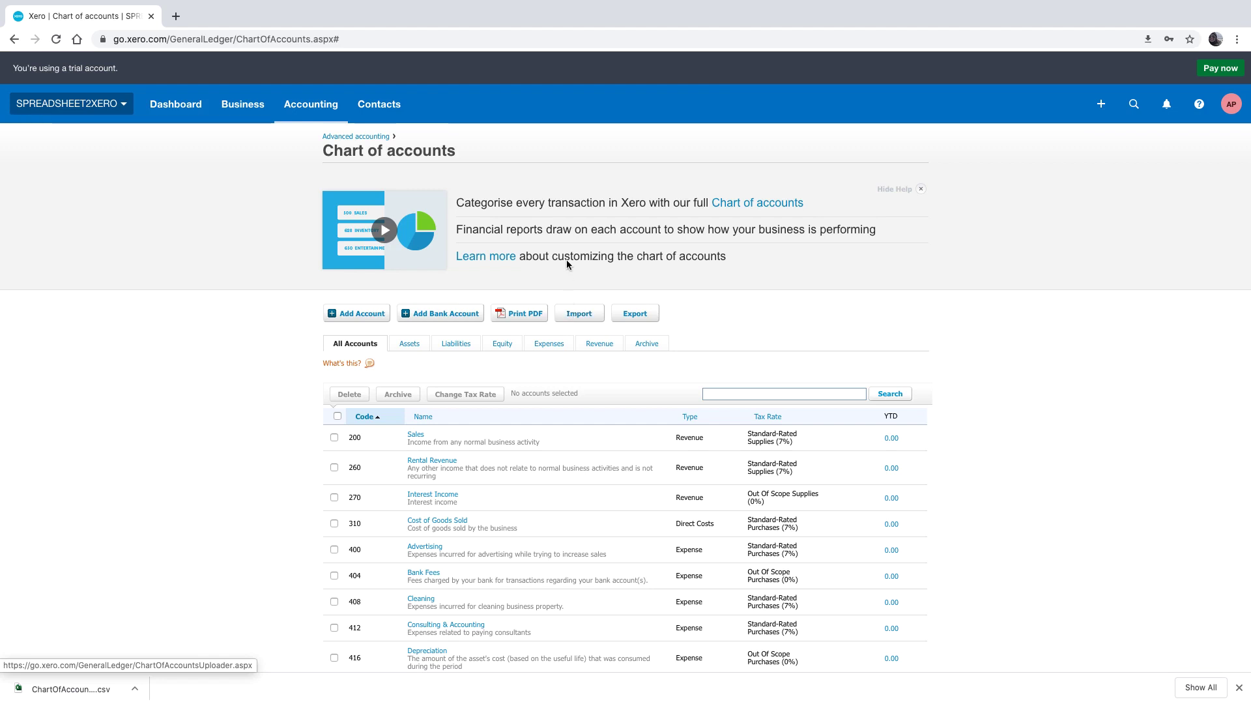
click(1237, 689)
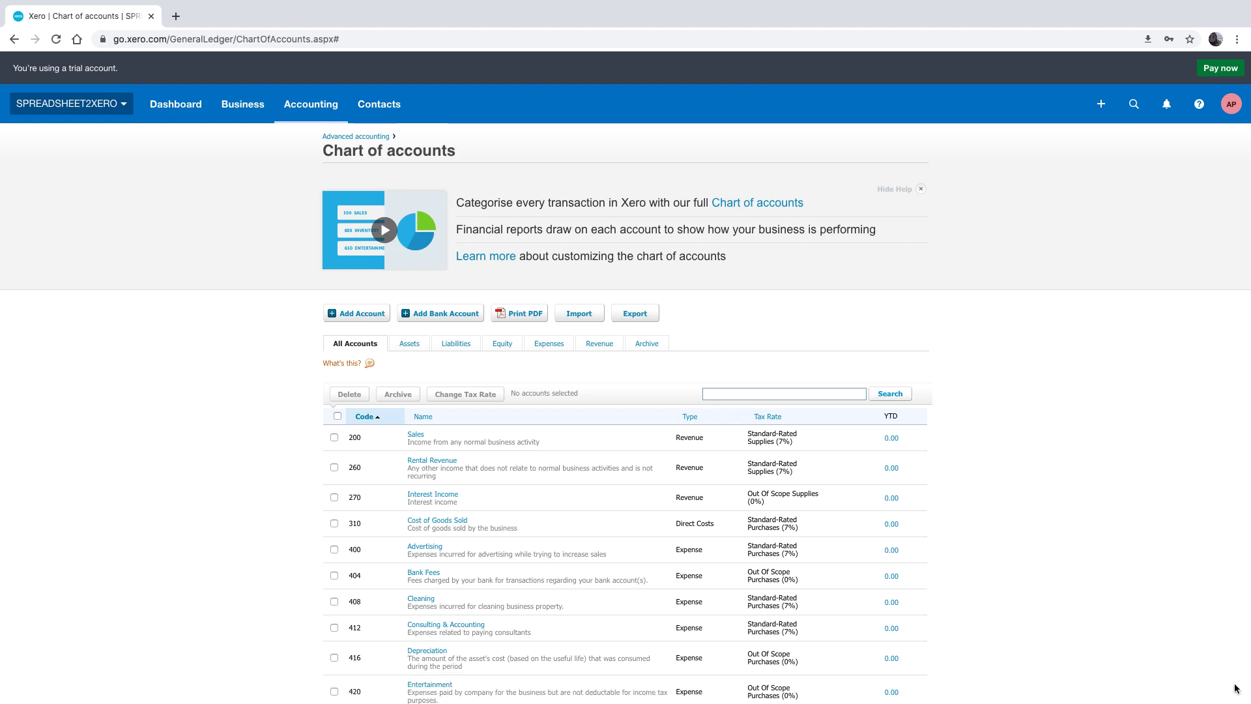
click(463, 318)
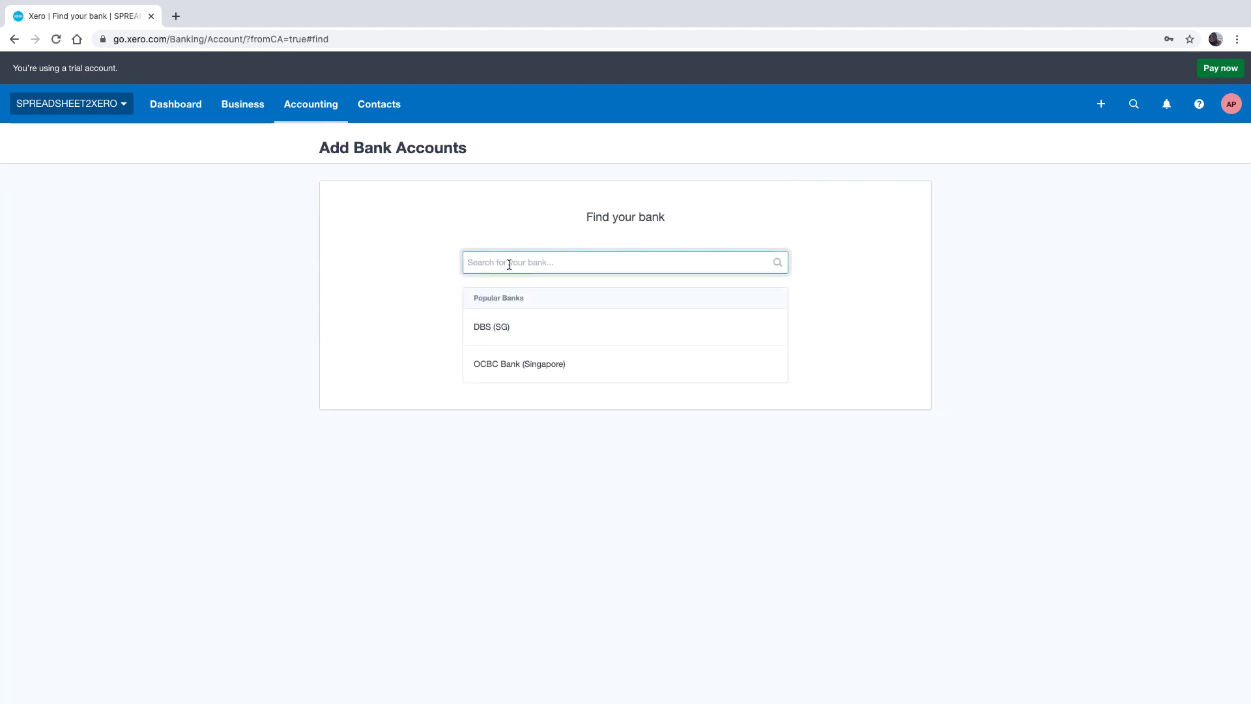
click(498, 326)
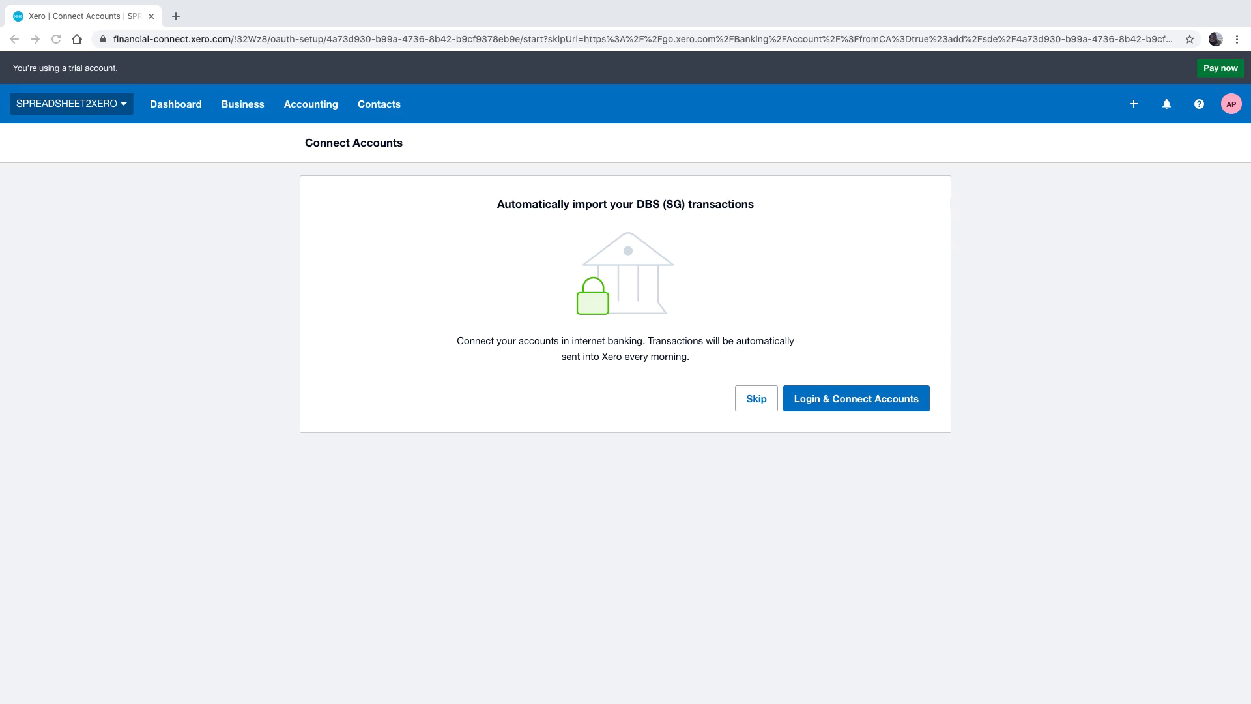
click(746, 409)
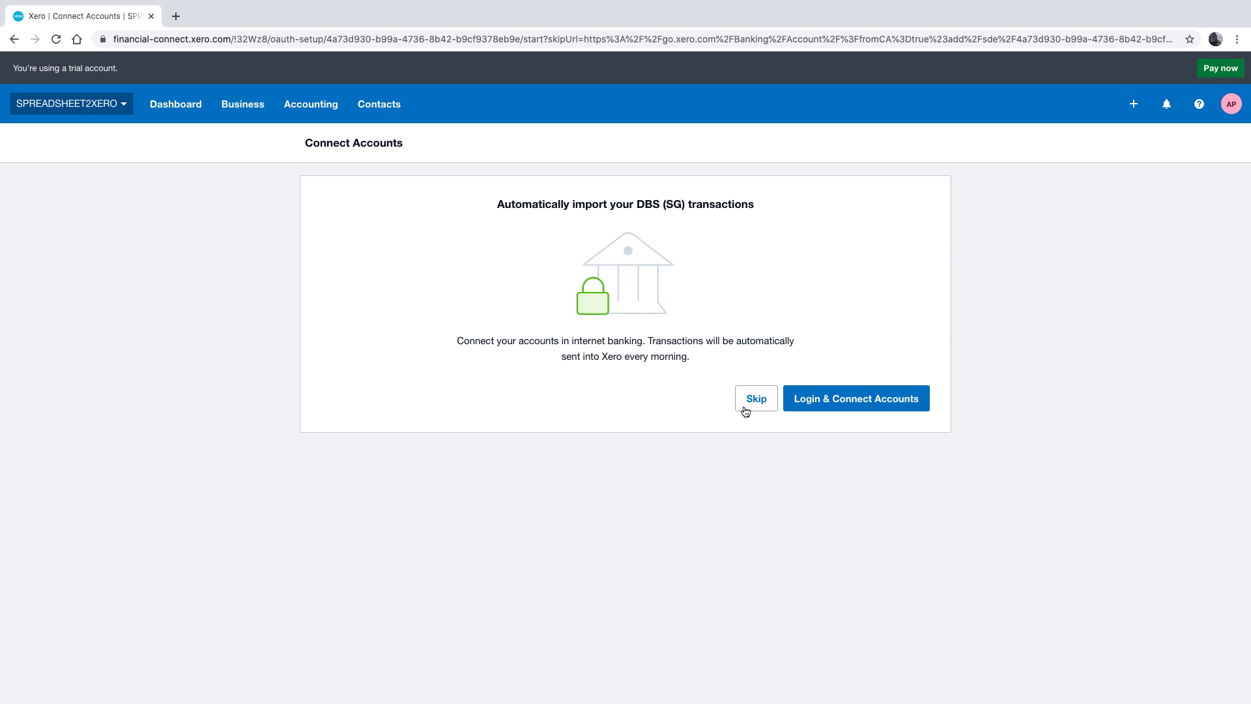
click(749, 403)
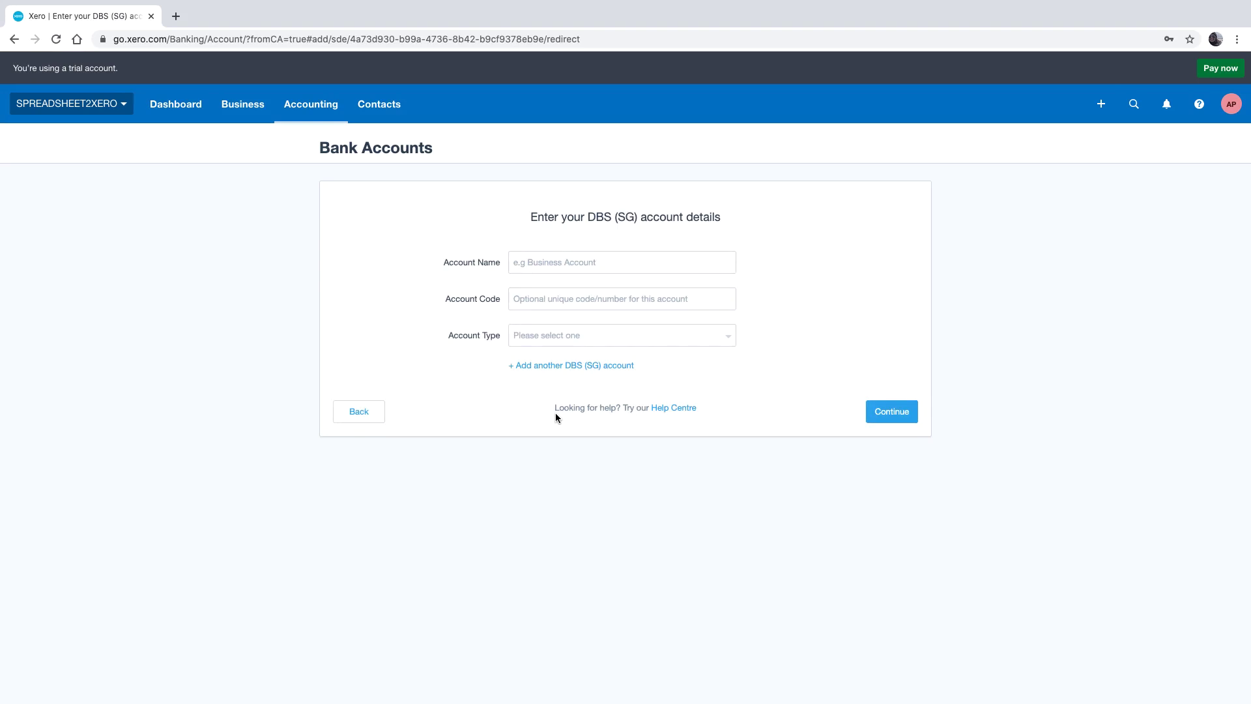
Name the bank account Business Account, set its type to Everyday (day-to-day), enter the account number and save it
click(565, 262)
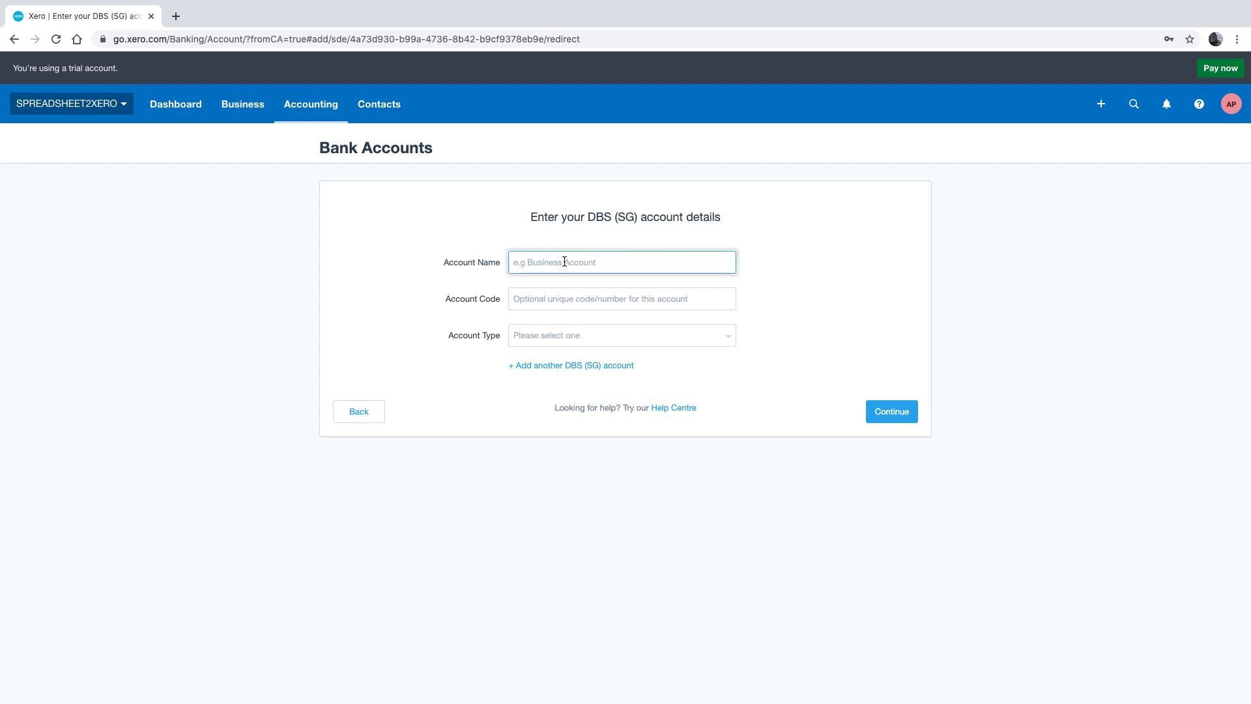
text(Business Account)
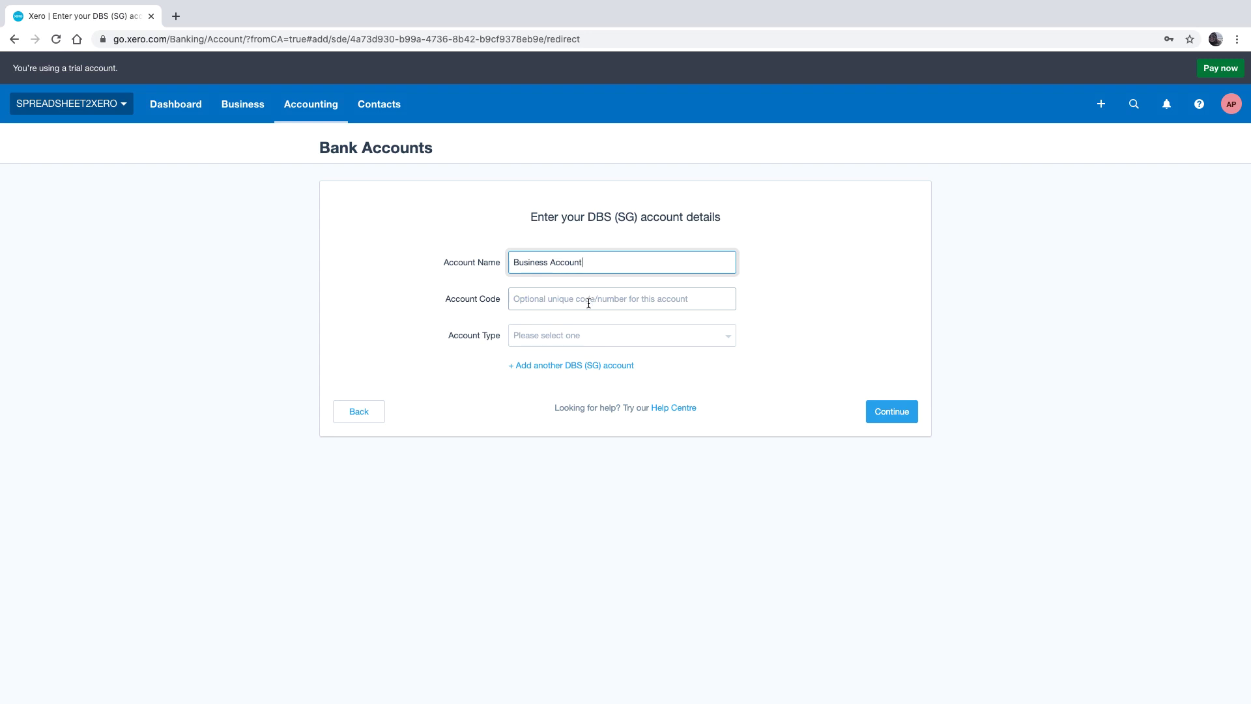
click(636, 340)
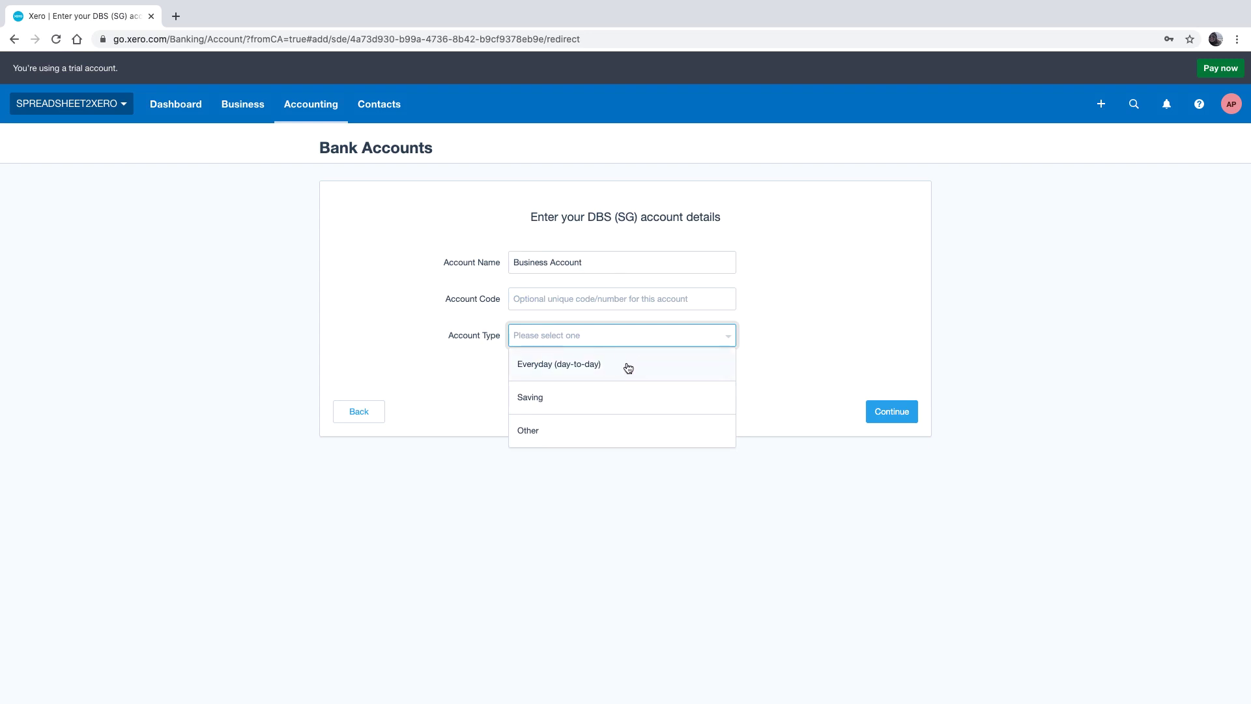
click(628, 366)
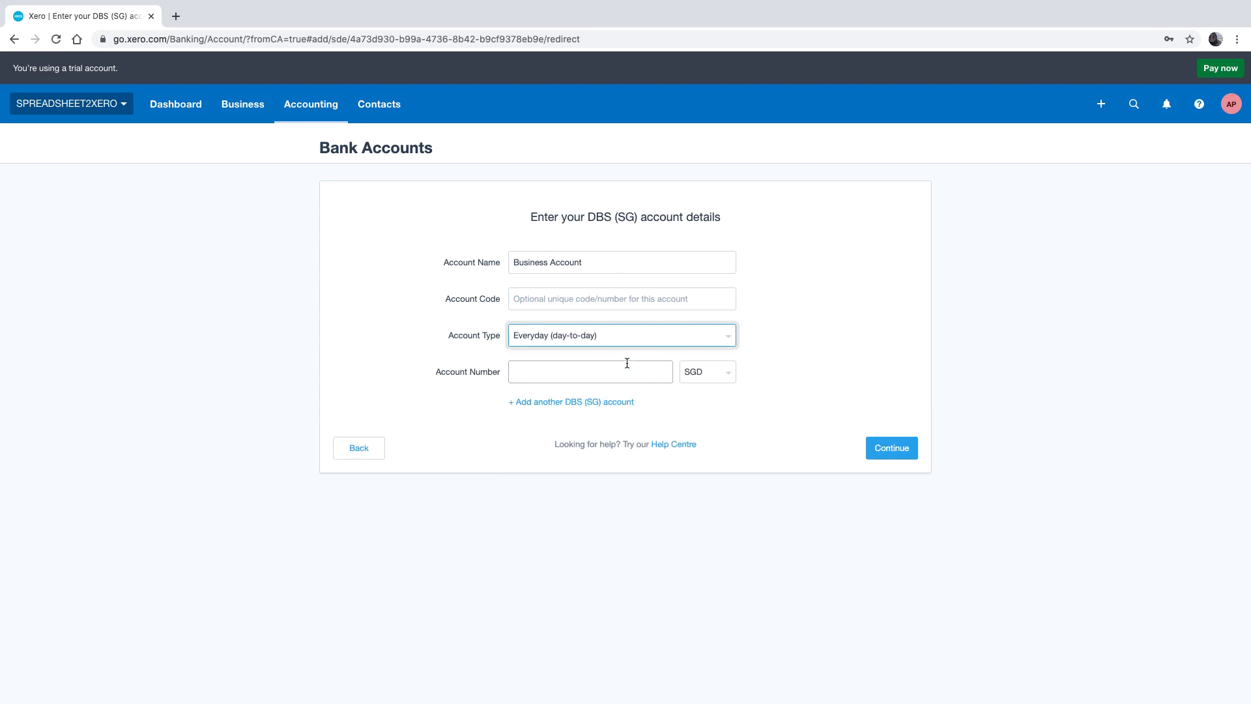
click(613, 376)
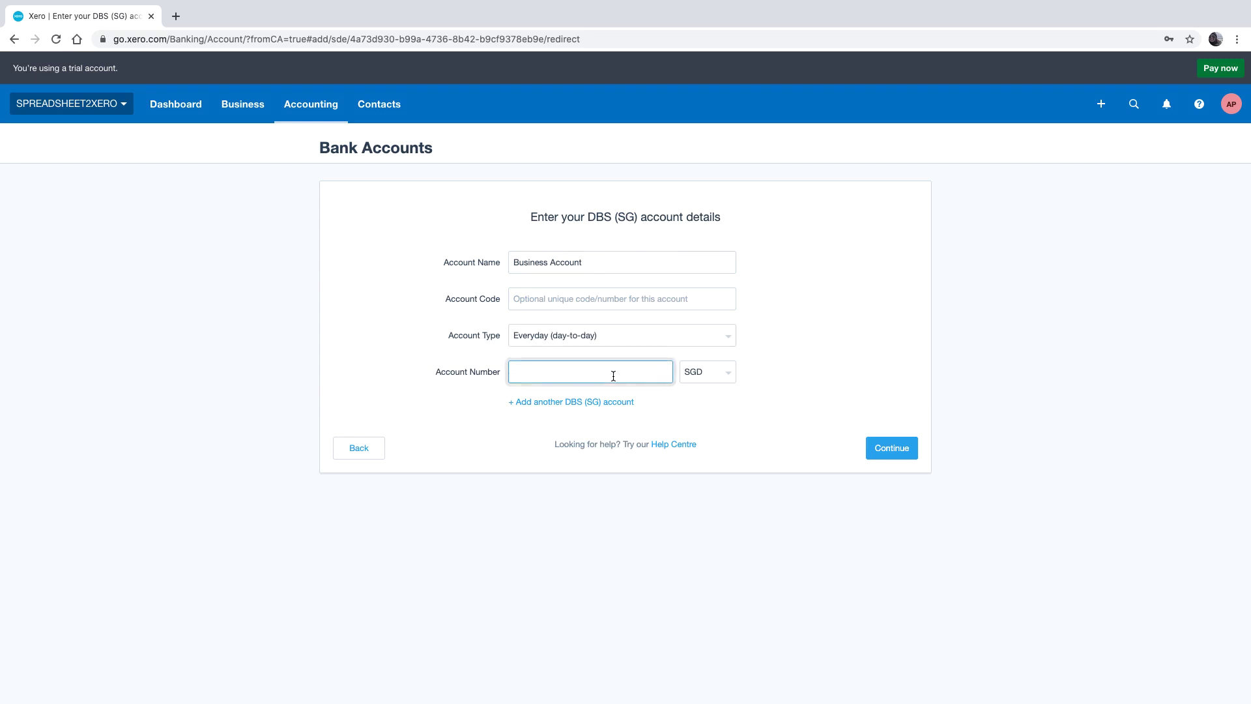
text(000000000000)
click(839, 491)
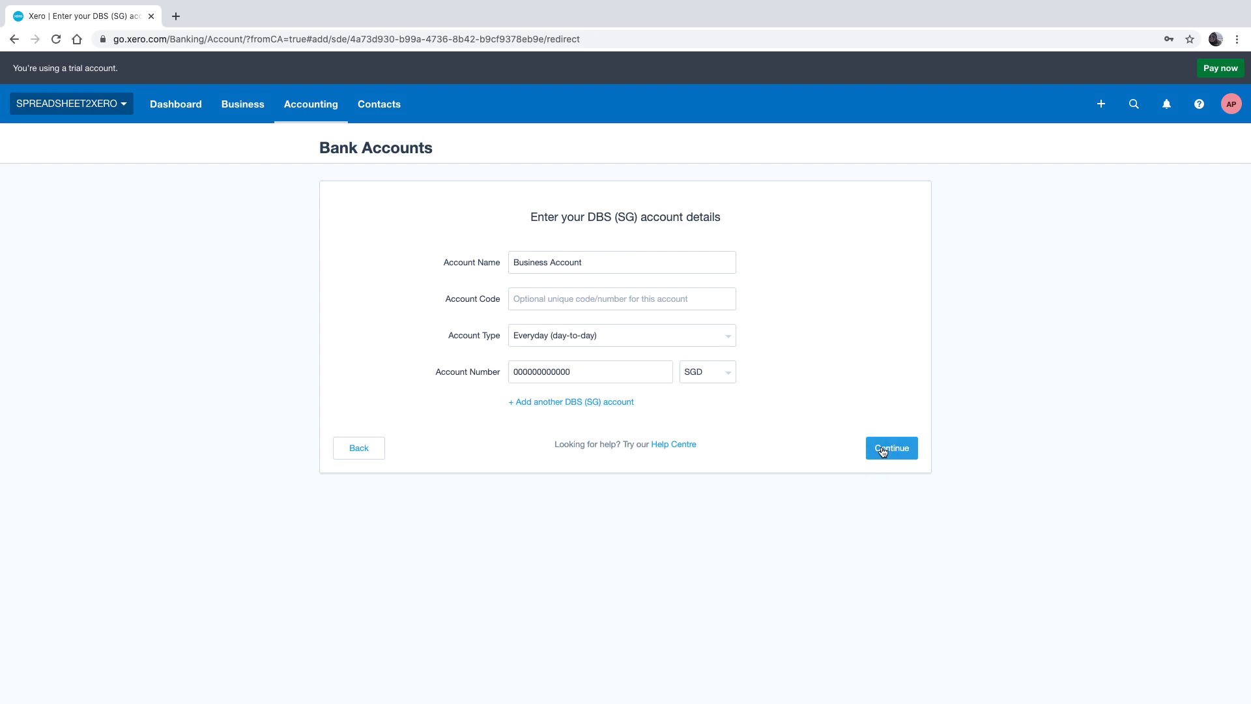
click(882, 449)
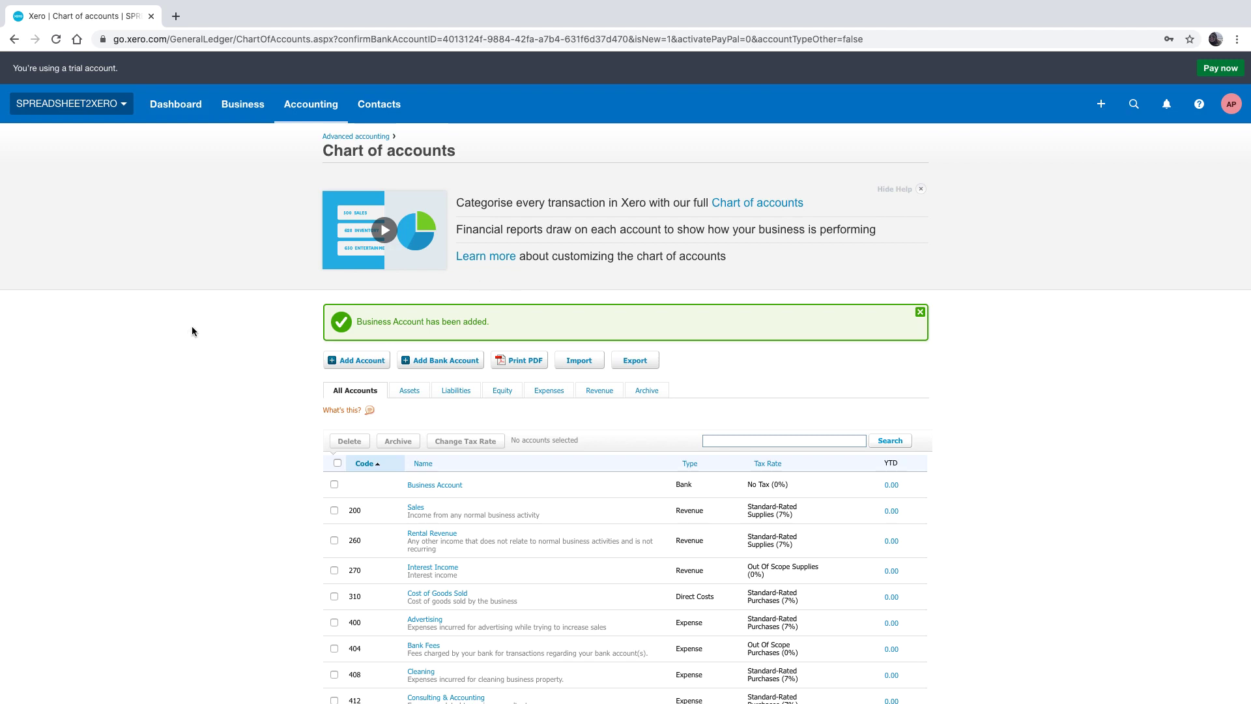
Open the conversion balances from the advanced accounting settings, check the conversion date month and year, and cancel without saving
click(301, 116)
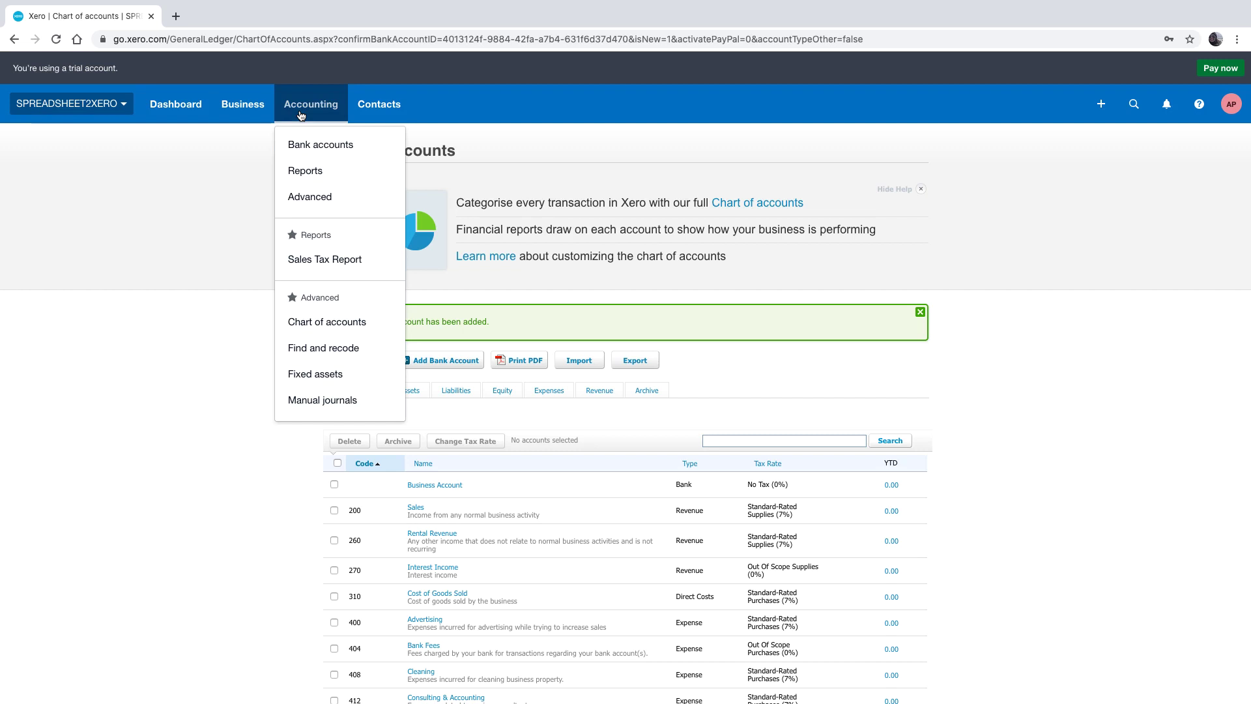
click(303, 190)
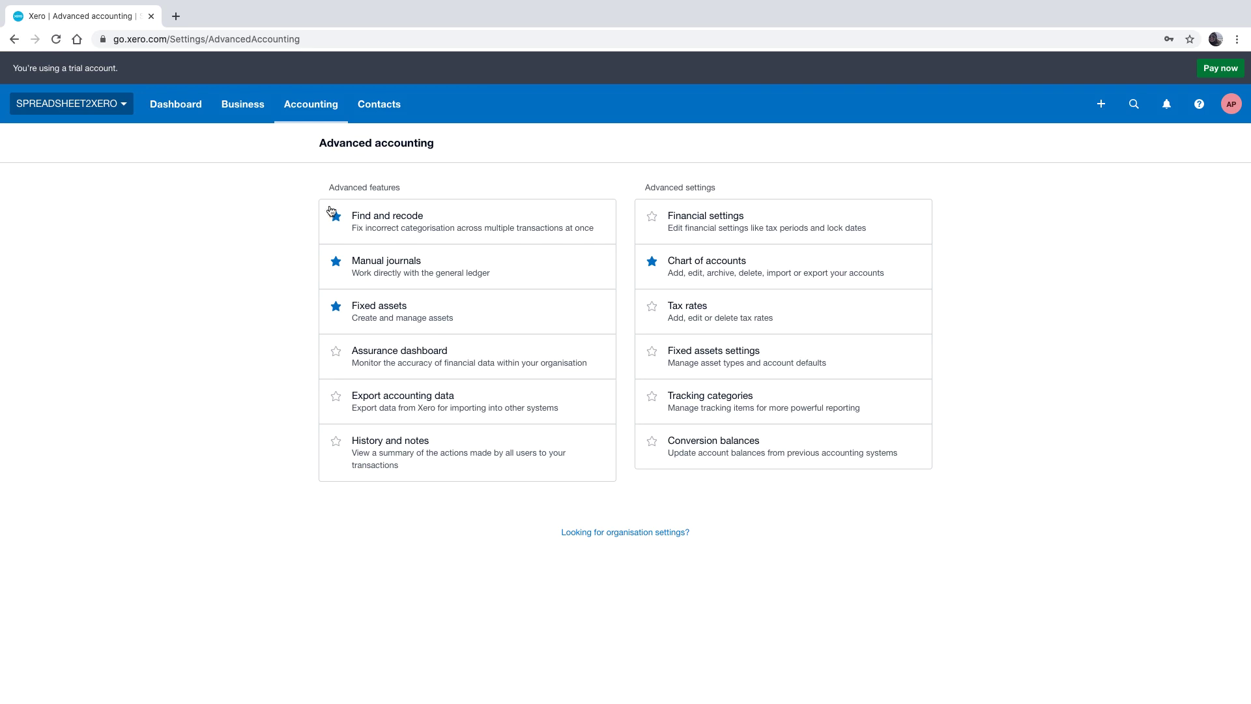
click(728, 461)
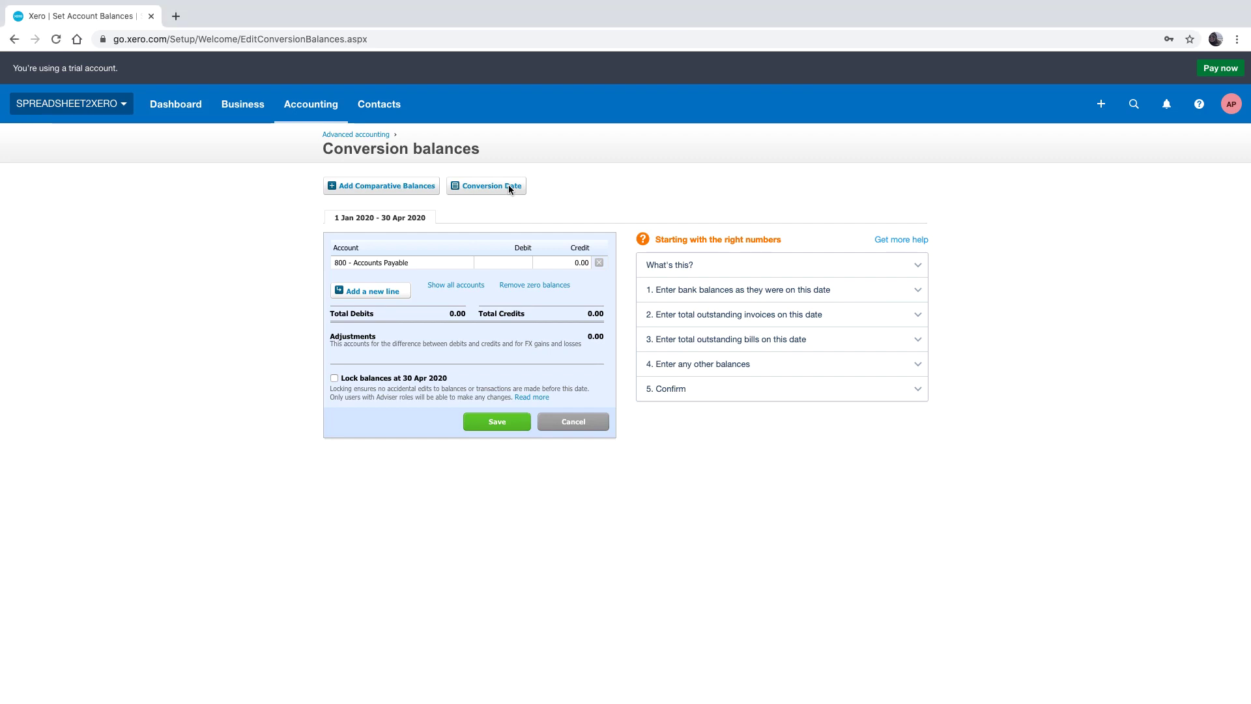
click(509, 187)
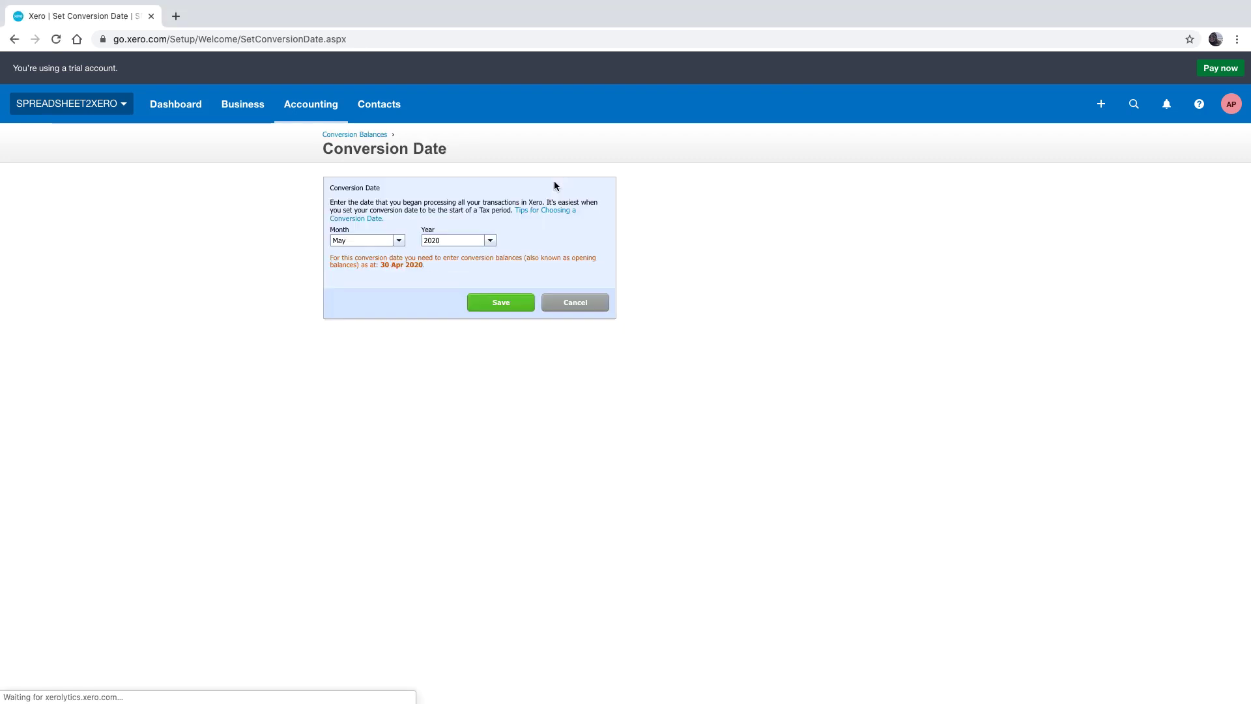
click(572, 302)
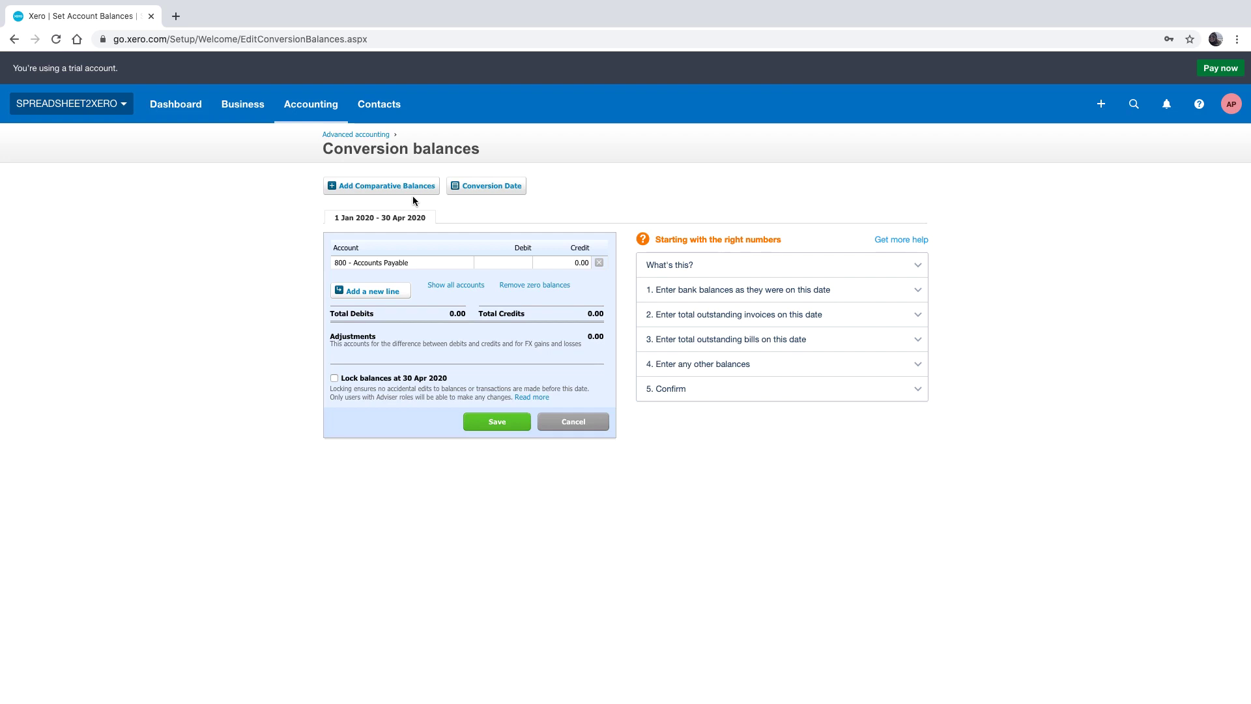
Show all accounts in the conversion balances list
click(456, 284)
scroll(391, 274, down, 1)
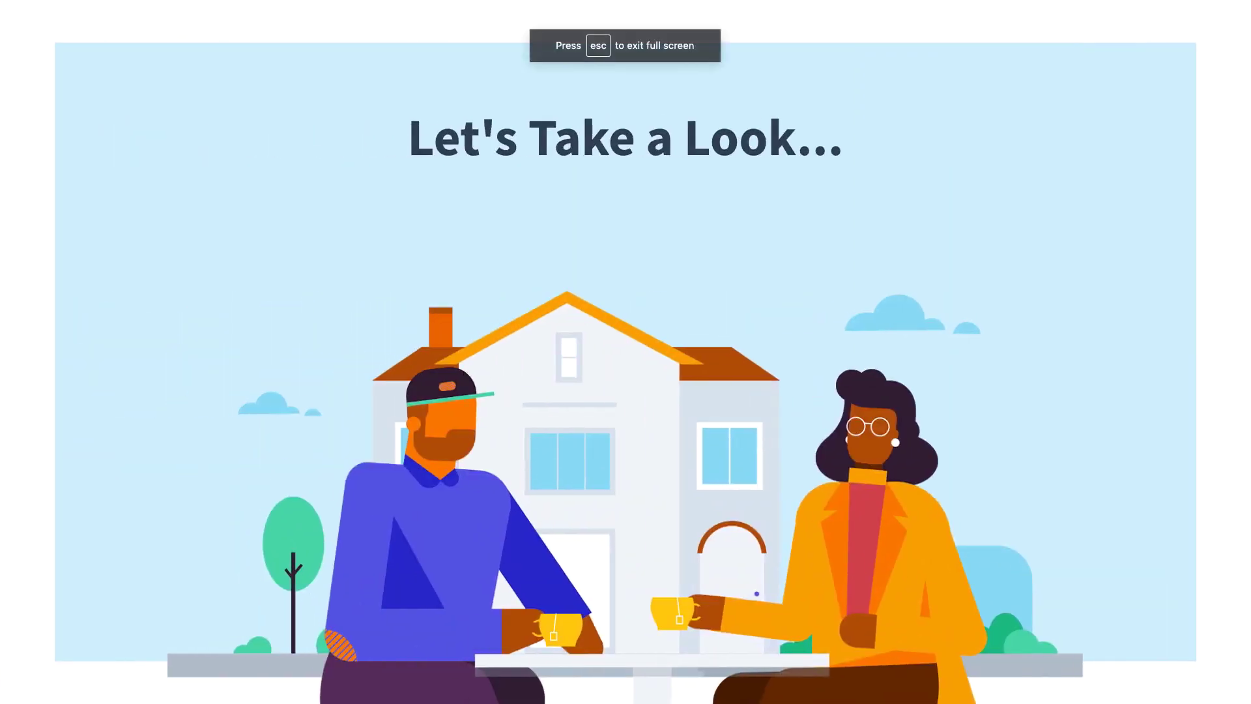
key(Right)
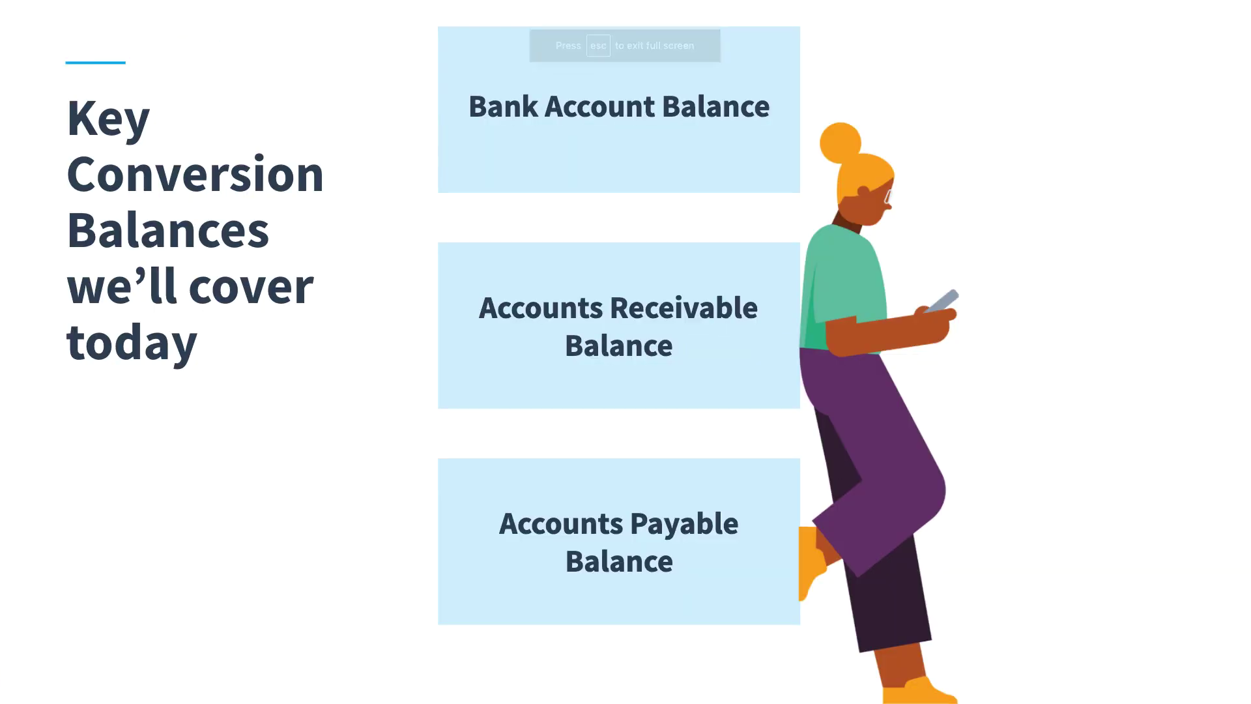
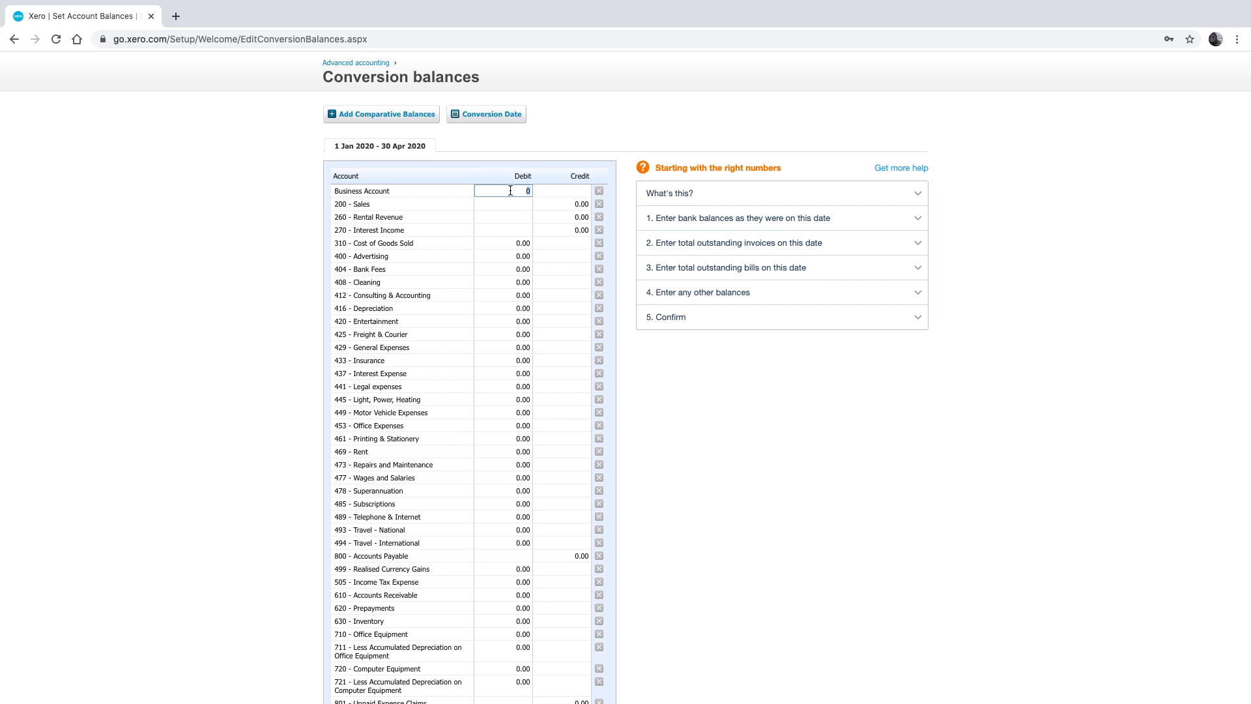
Enter 10,105.54 as the debit conversion balance of the Business Account
click(512, 191)
click(572, 192)
click(521, 192)
text(10105.54)
key(Tab)
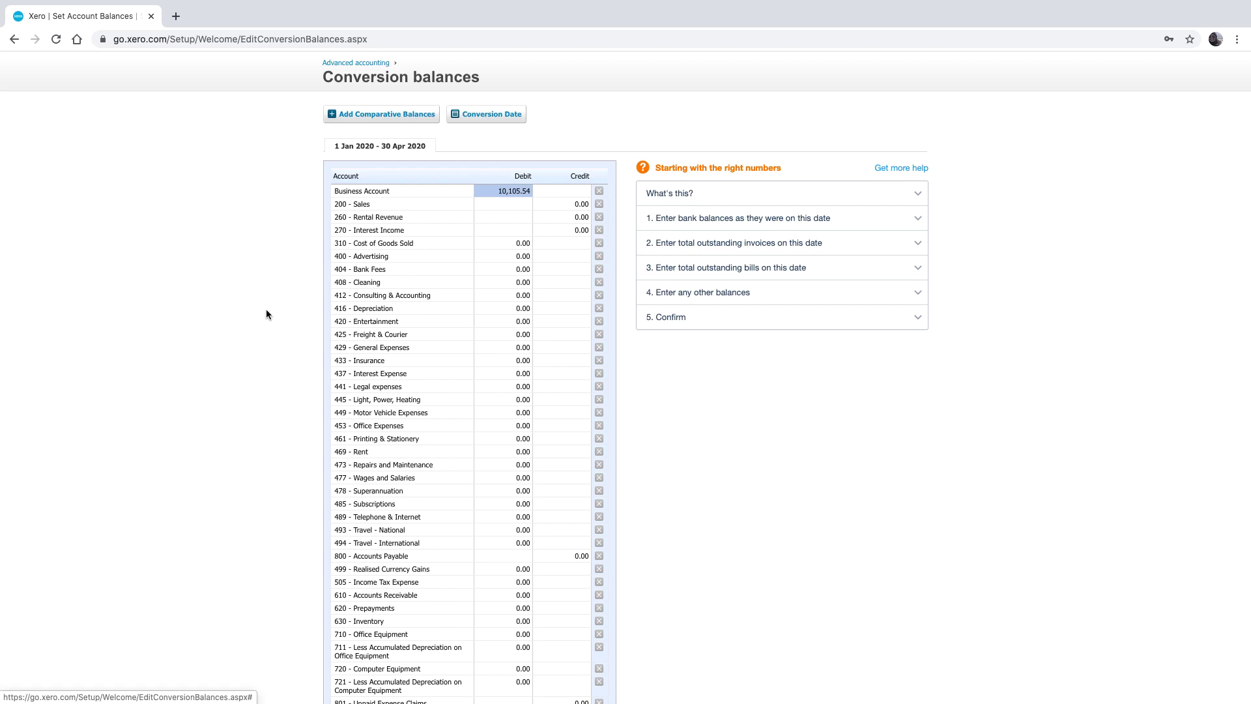
Enter 12,000 as the debit conversion balance of the Accounts Receivable account
scroll(266, 310, down, 2)
scroll(266, 310, down, 1)
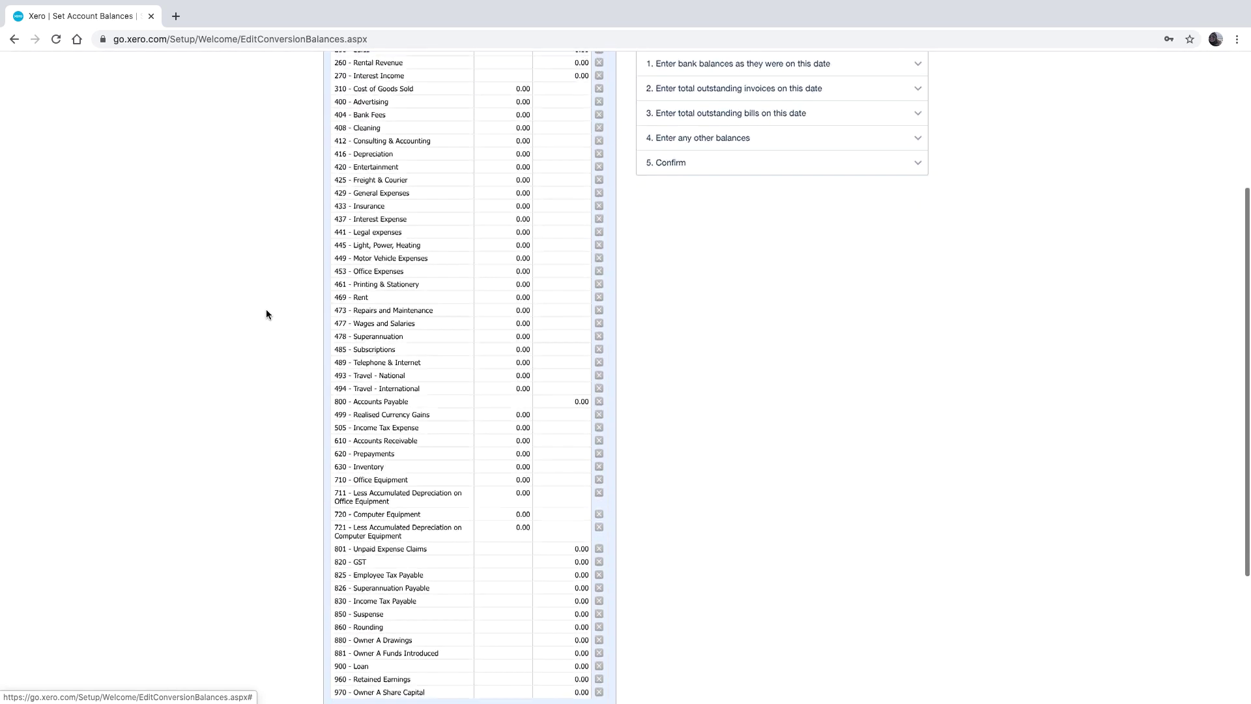
click(500, 392)
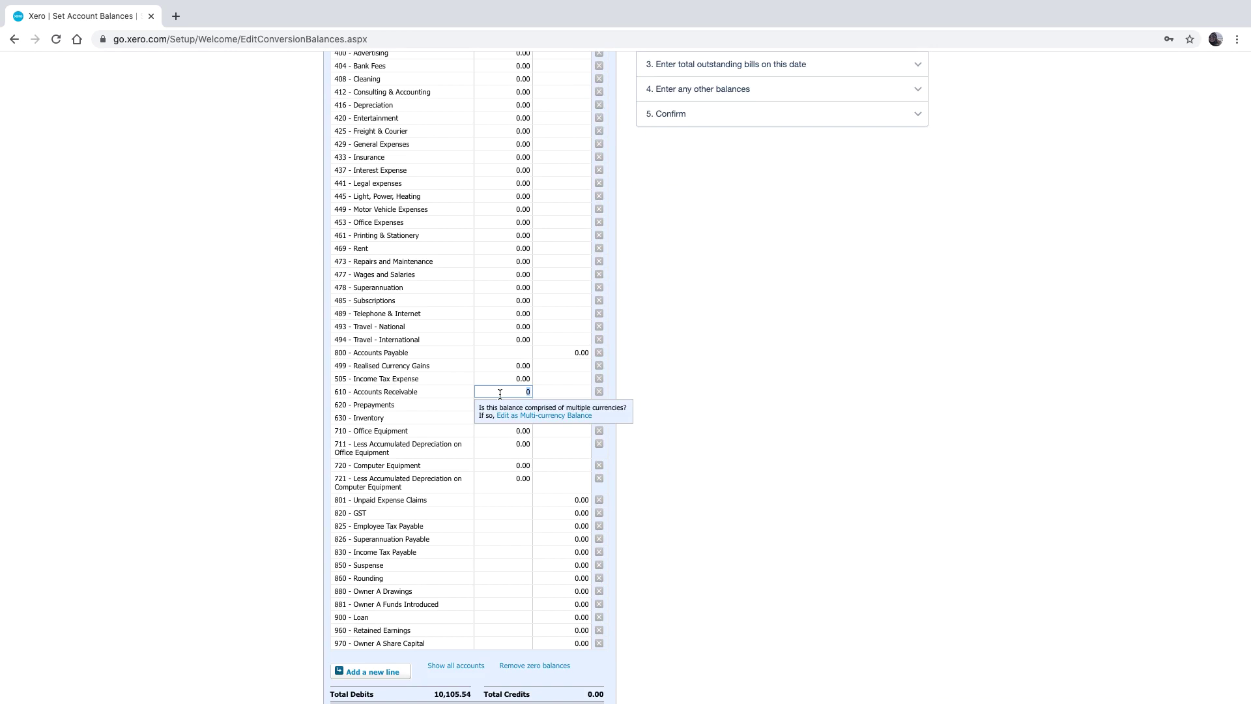
key(Tab)
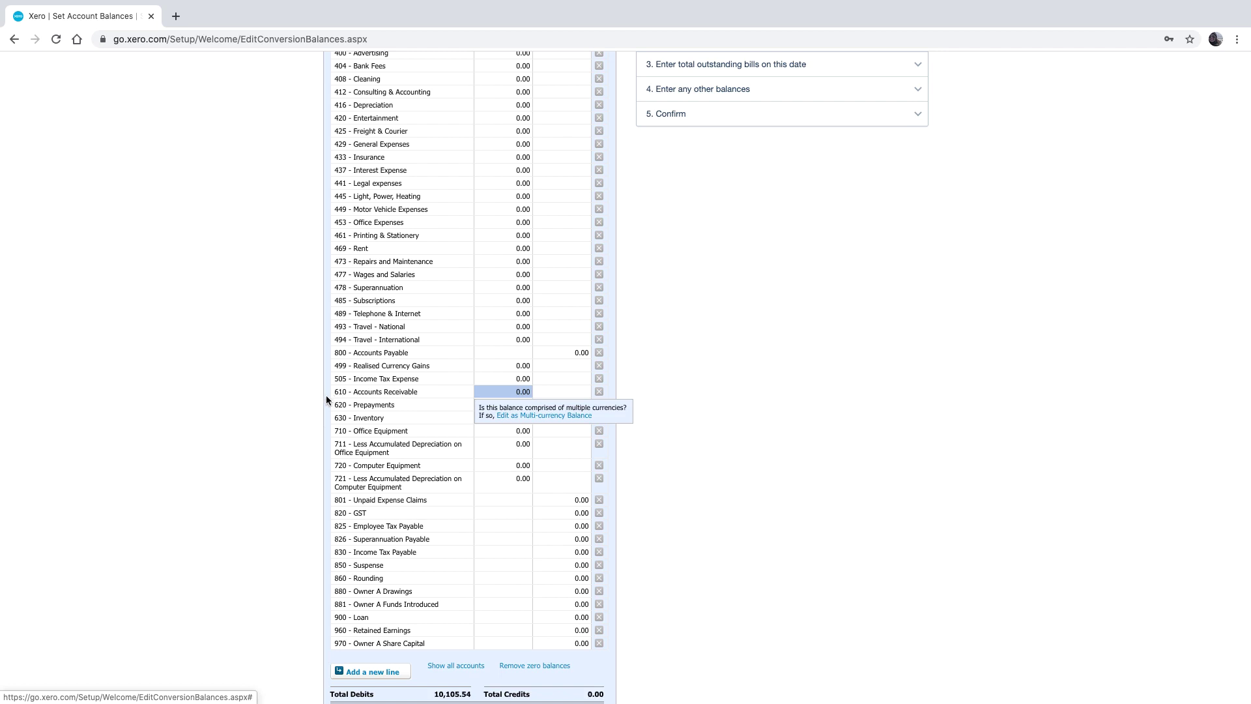
click(327, 396)
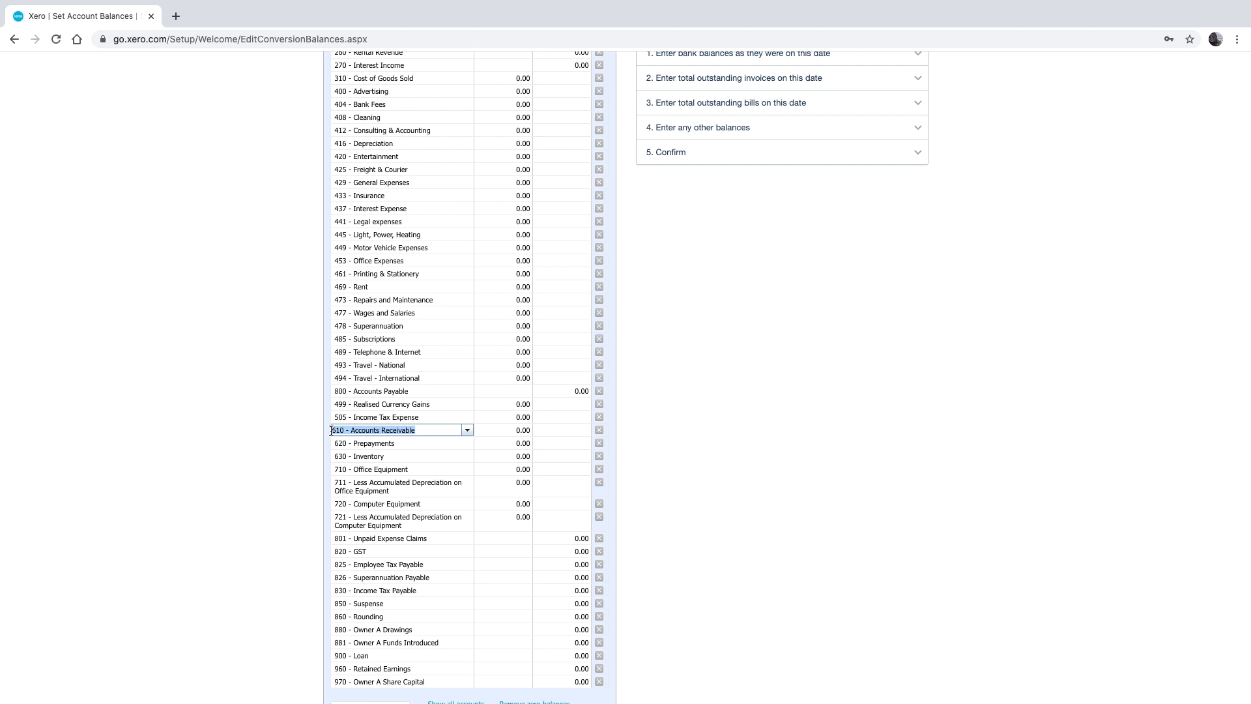
click(358, 388)
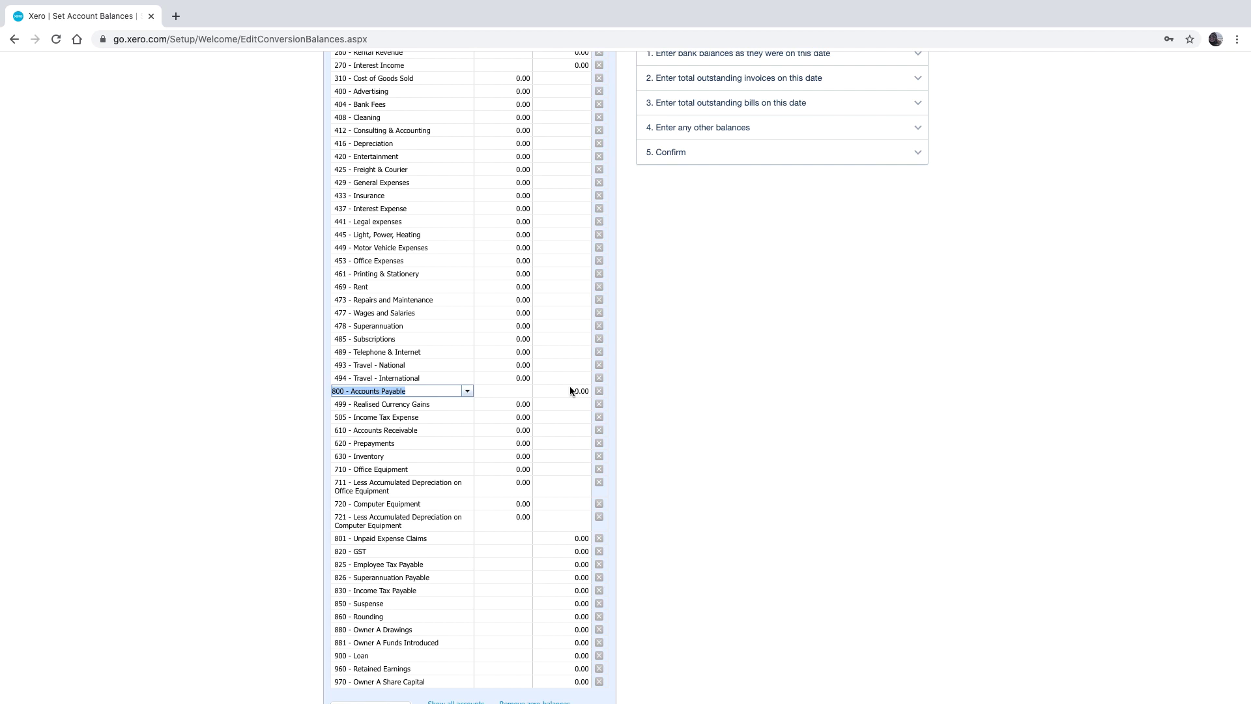
click(467, 430)
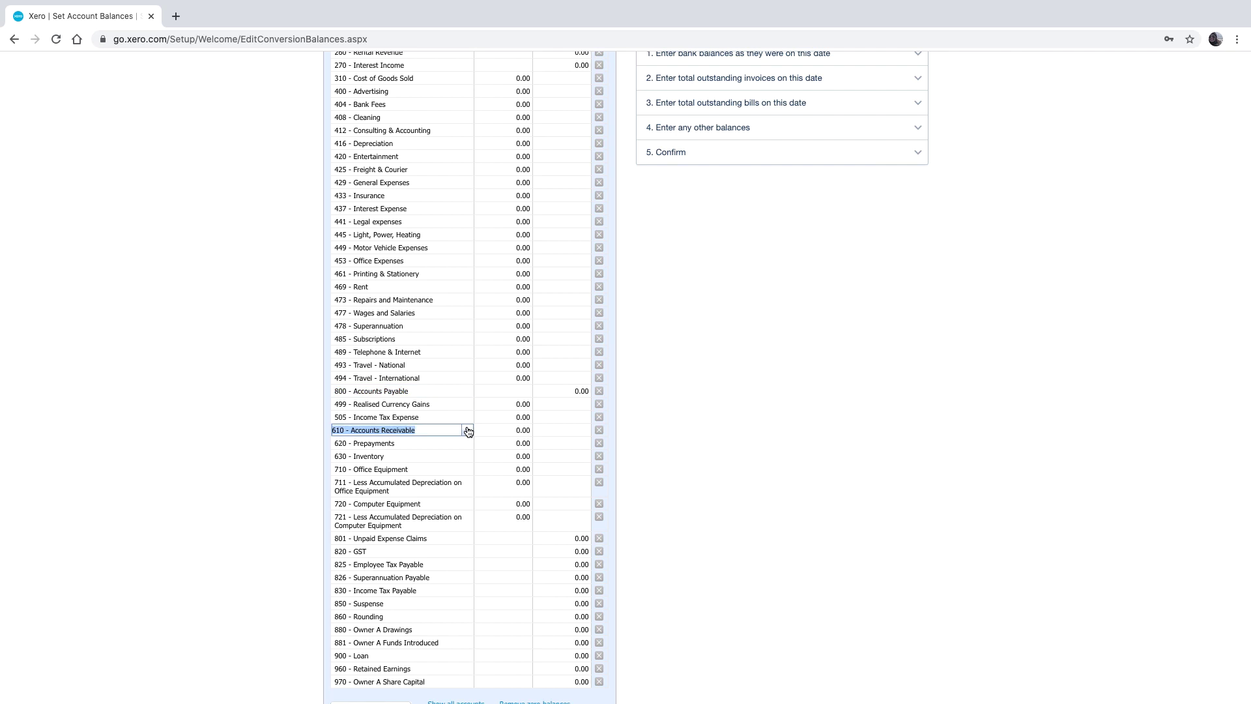
click(504, 427)
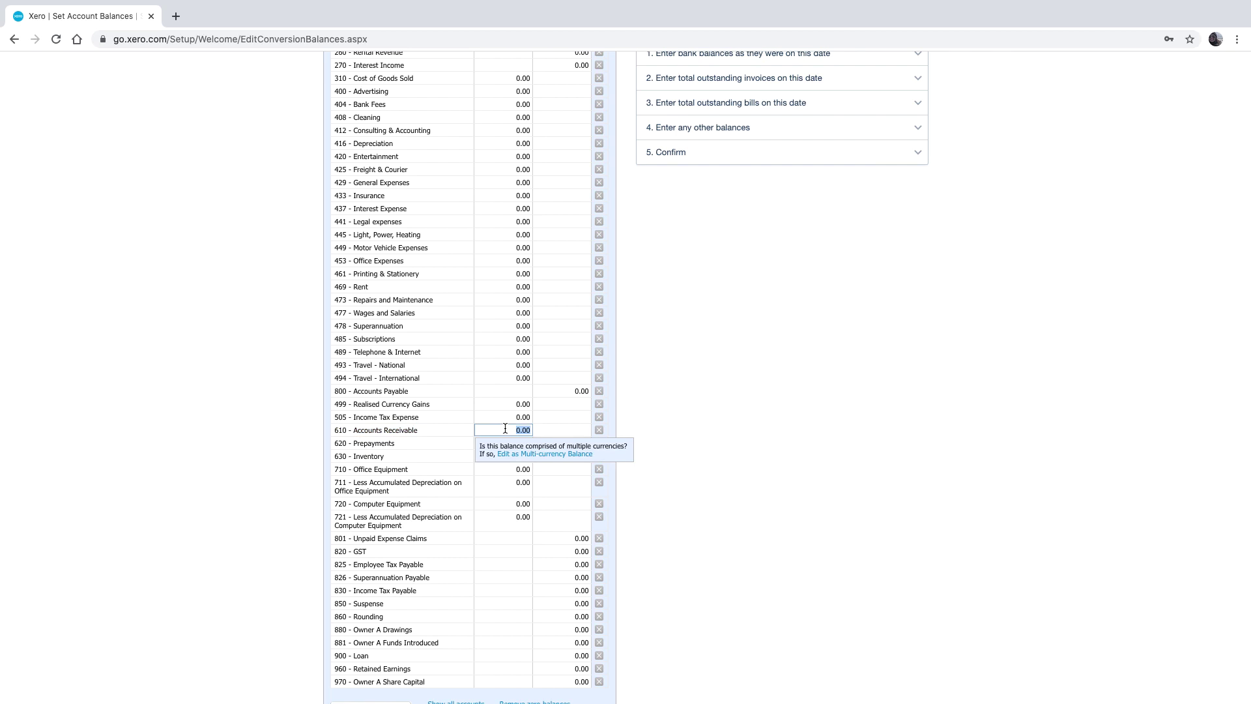
text(12000)
Enter 11,000 as the credit conversion balance of the Accounts Payable account and save the conversion balances
click(562, 391)
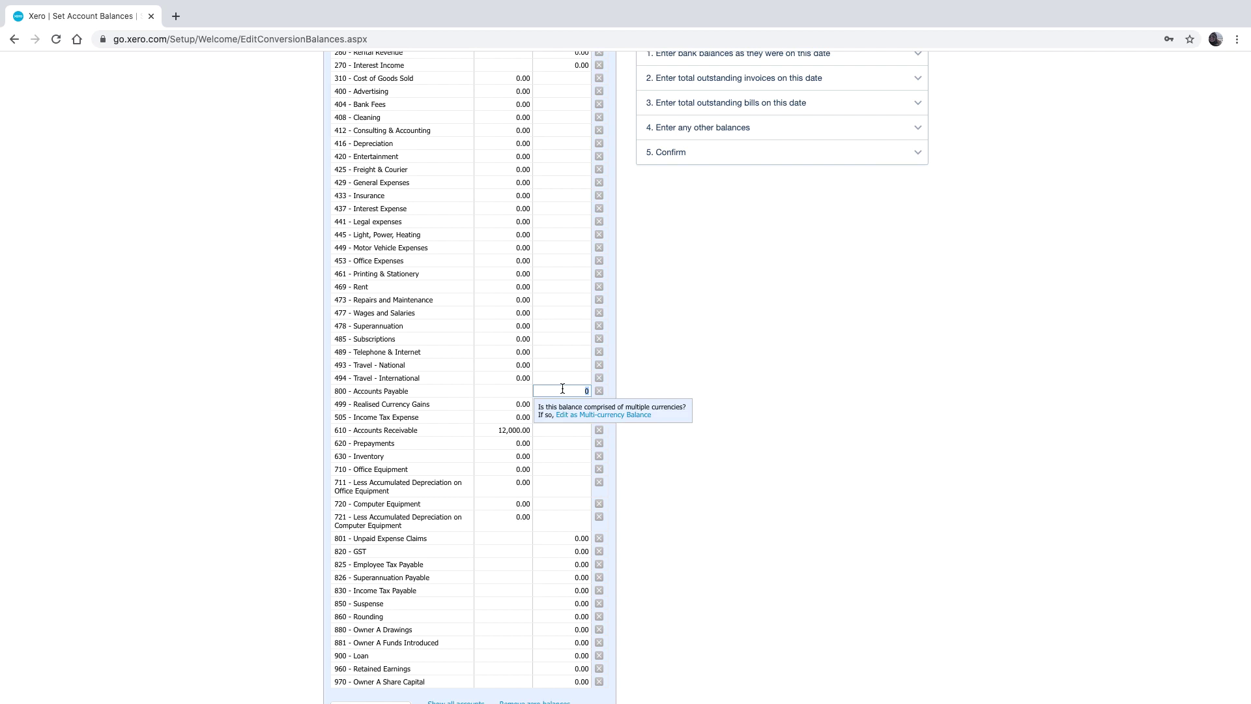
text(11000)
key(Tab)
scroll(297, 436, down, 3)
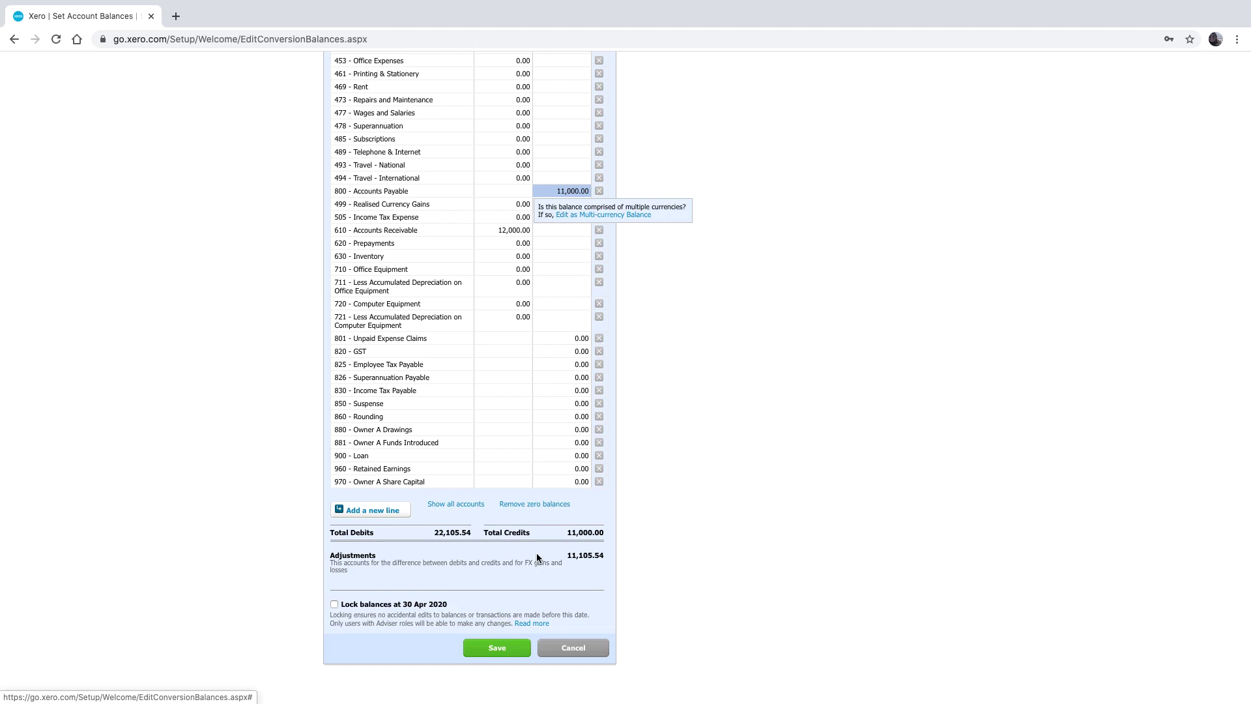
click(498, 648)
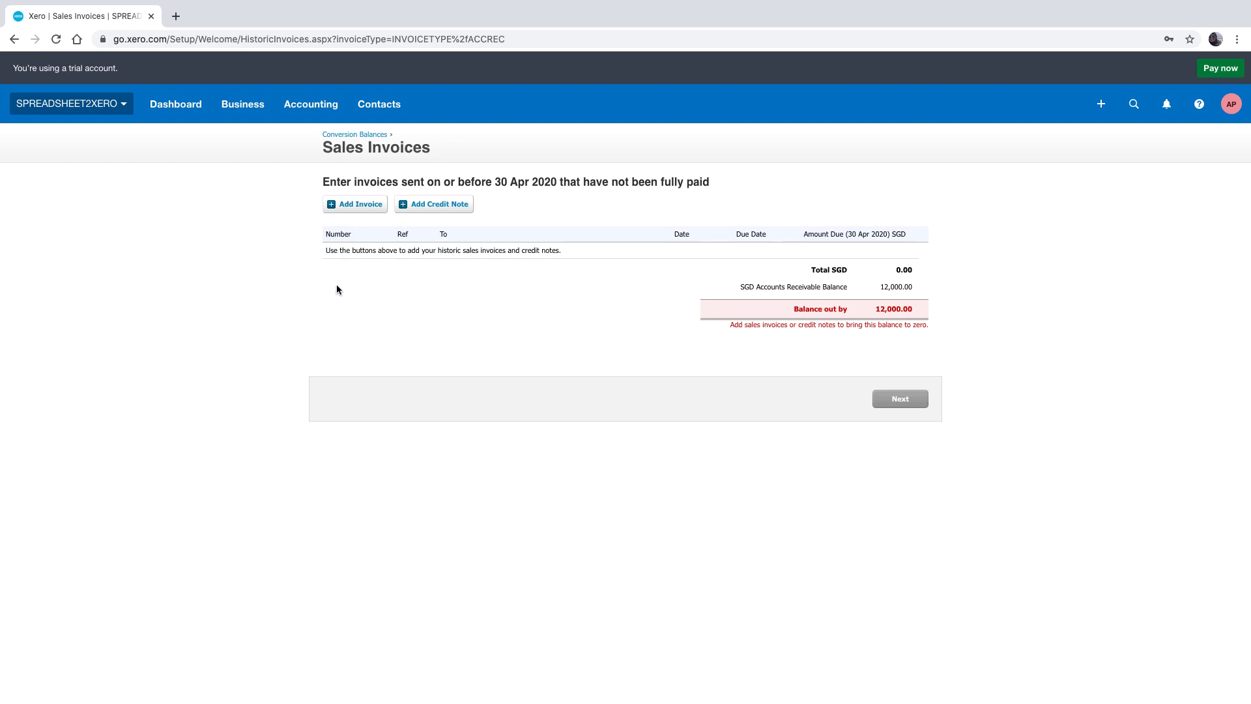
Switch to Excel and examine the contacts, invoice numbers, dates and amounts in the SalesInvoiceTemplate sheet
key(super+Tab)
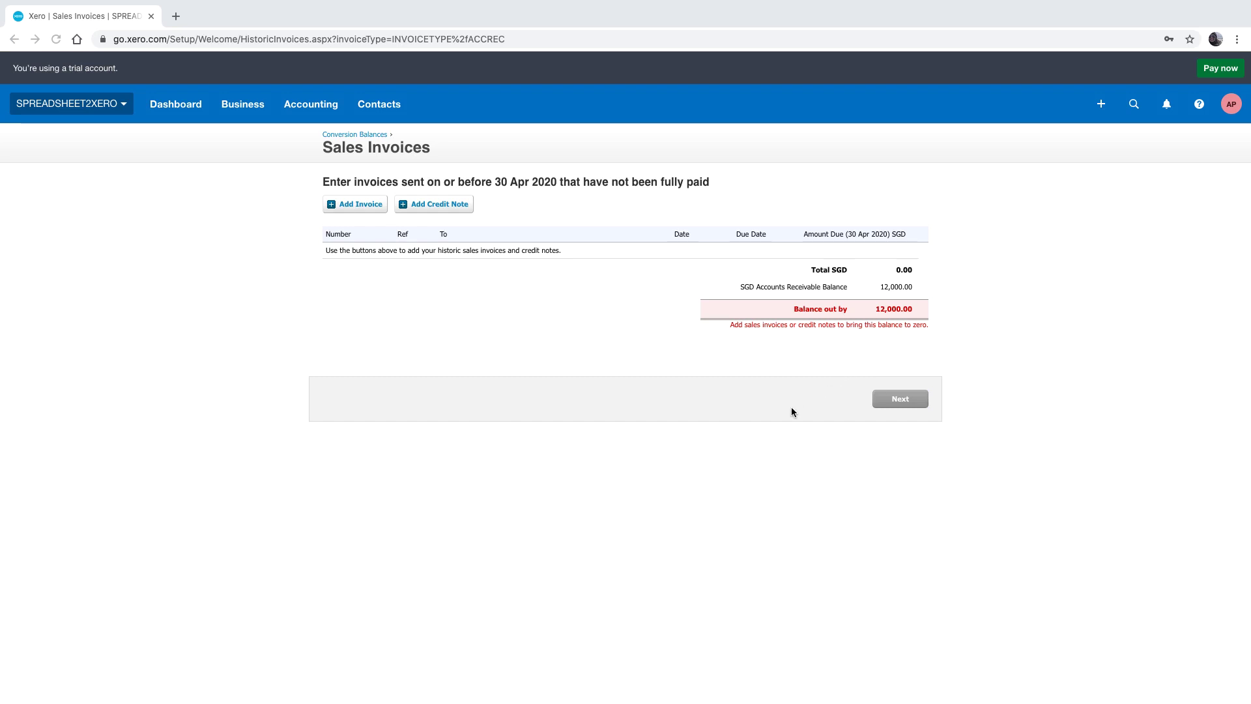
key(ctrl+Right)
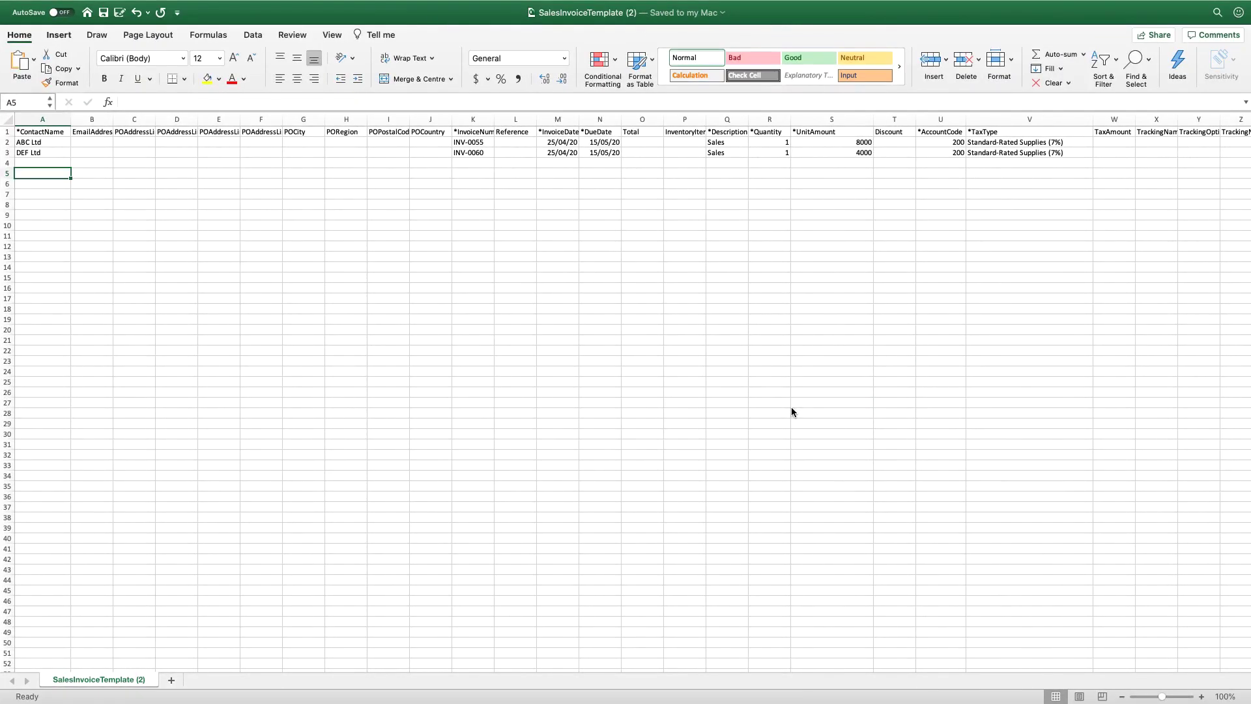
click(633, 424)
click(456, 337)
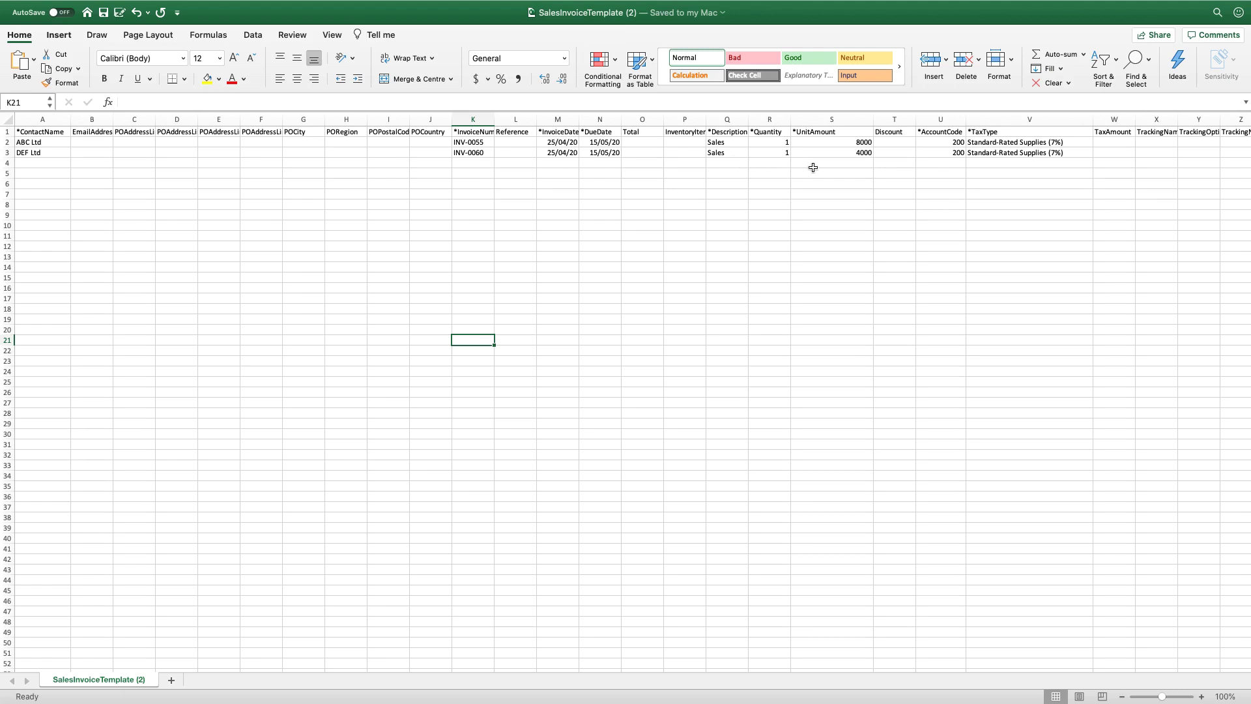
Check the sum of the two invoices' unit amounts and look at their account codes in the SalesInvoiceTemplate sheet
drag(810, 140, 808, 154)
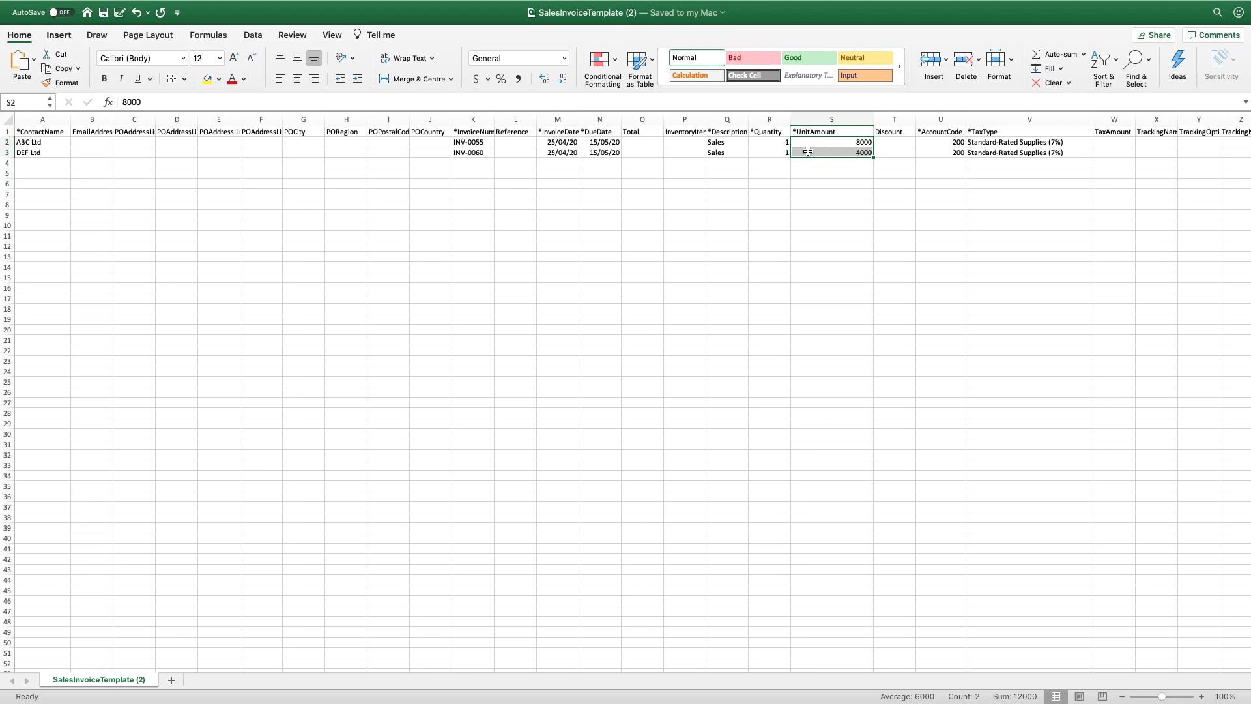
click(804, 163)
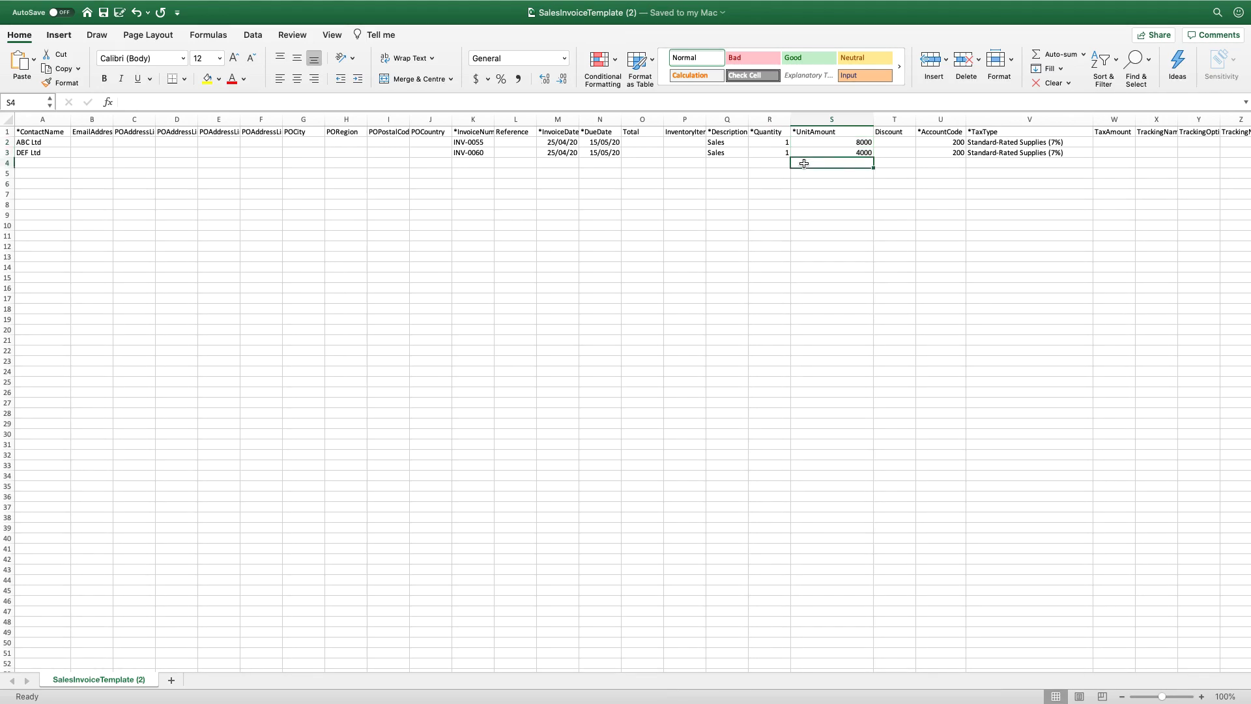
click(928, 164)
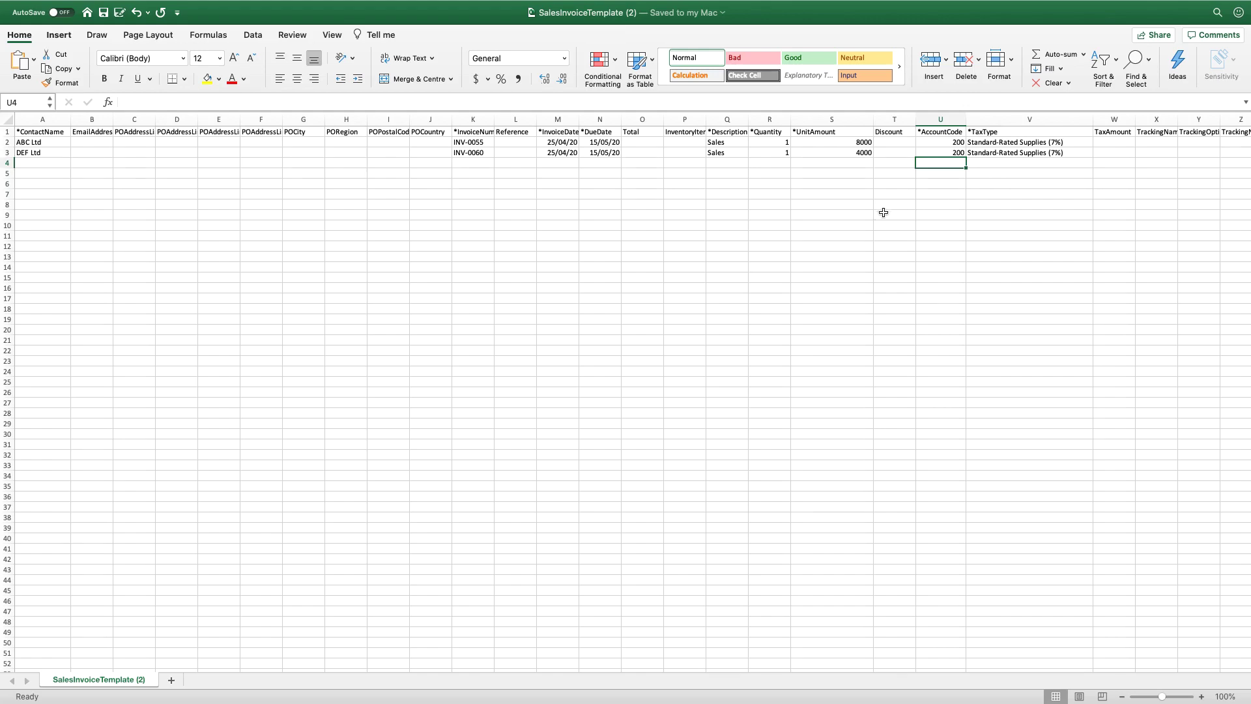
Switch to Xero in Chrome, open the Invoices list in a separate browser tab and start a sales invoice import
key(ctrl+Right)
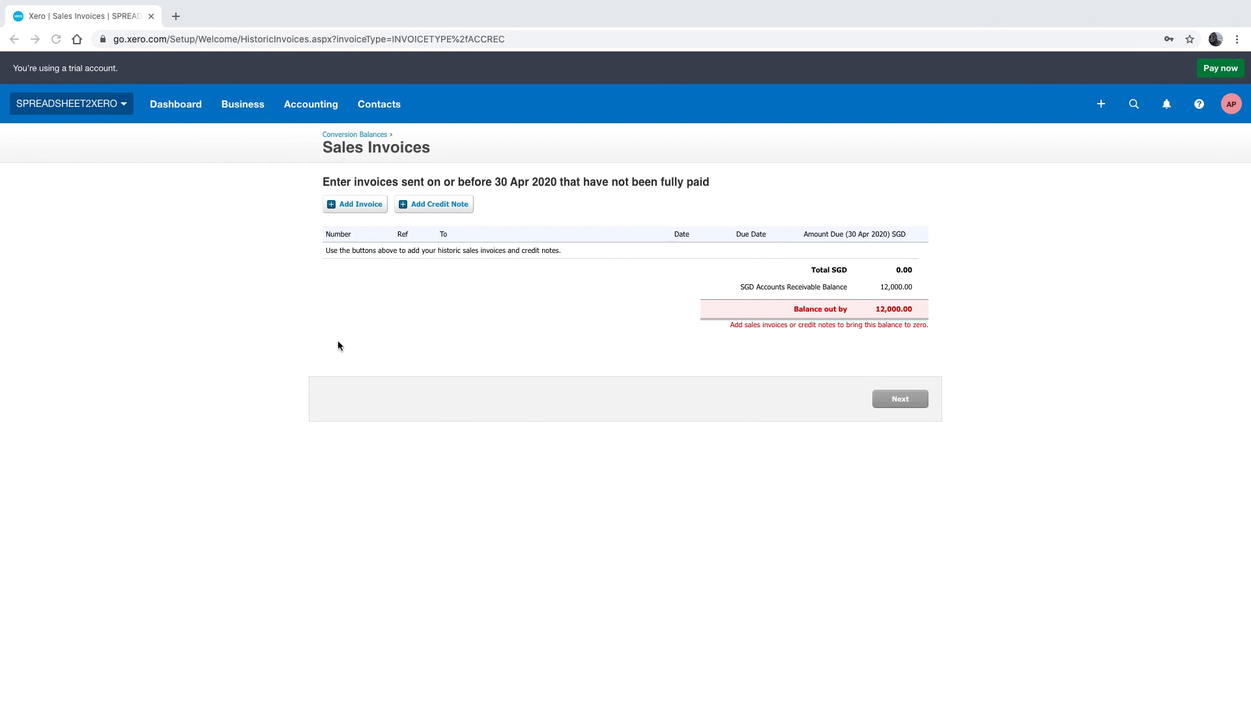
click(306, 228)
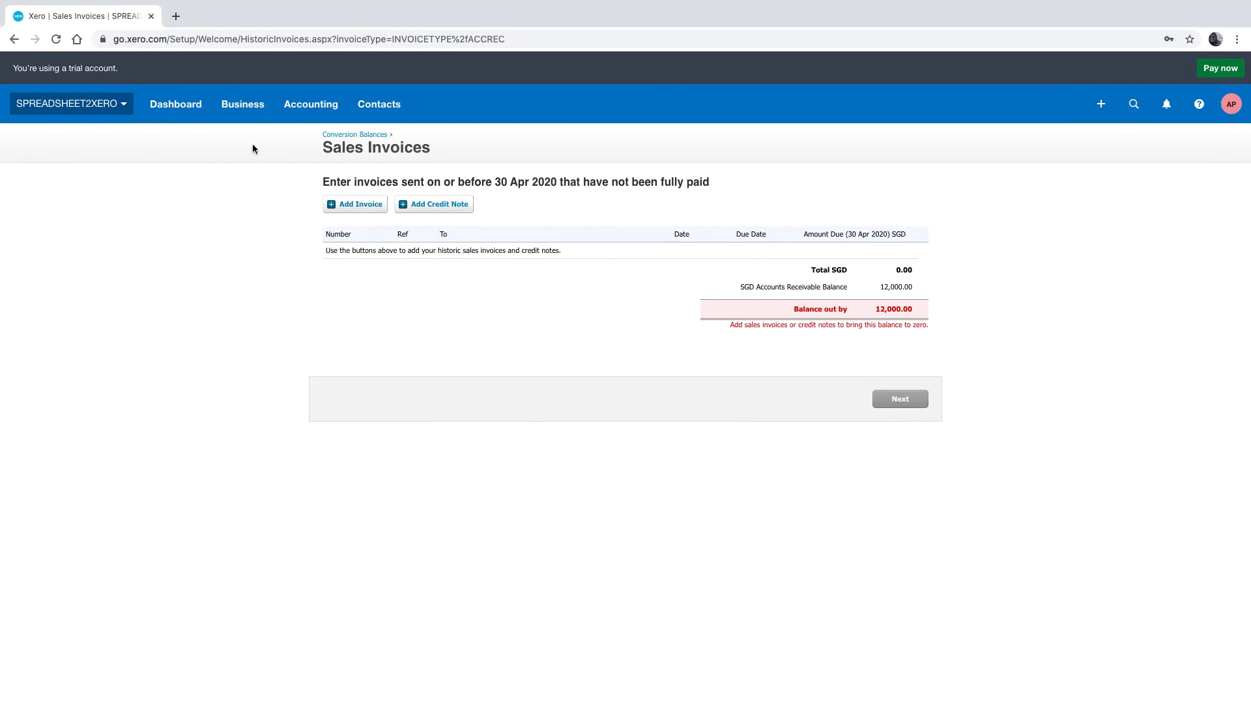
click(246, 111)
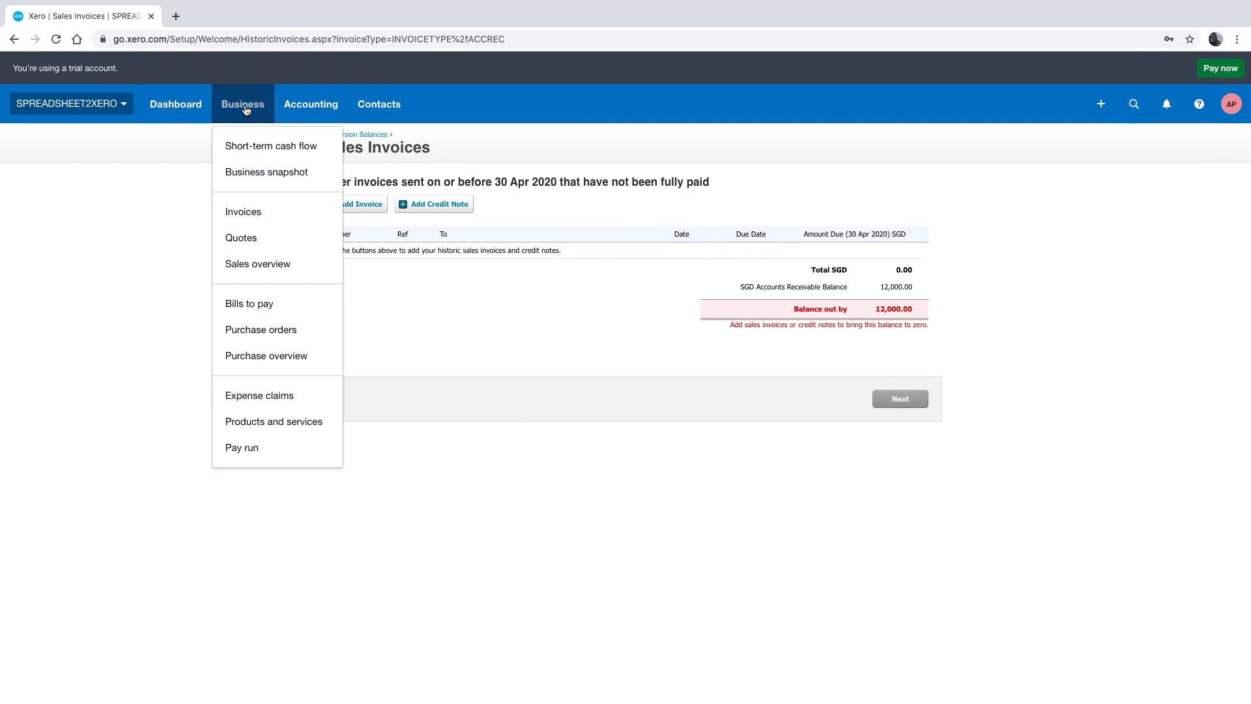
super+click(242, 215)
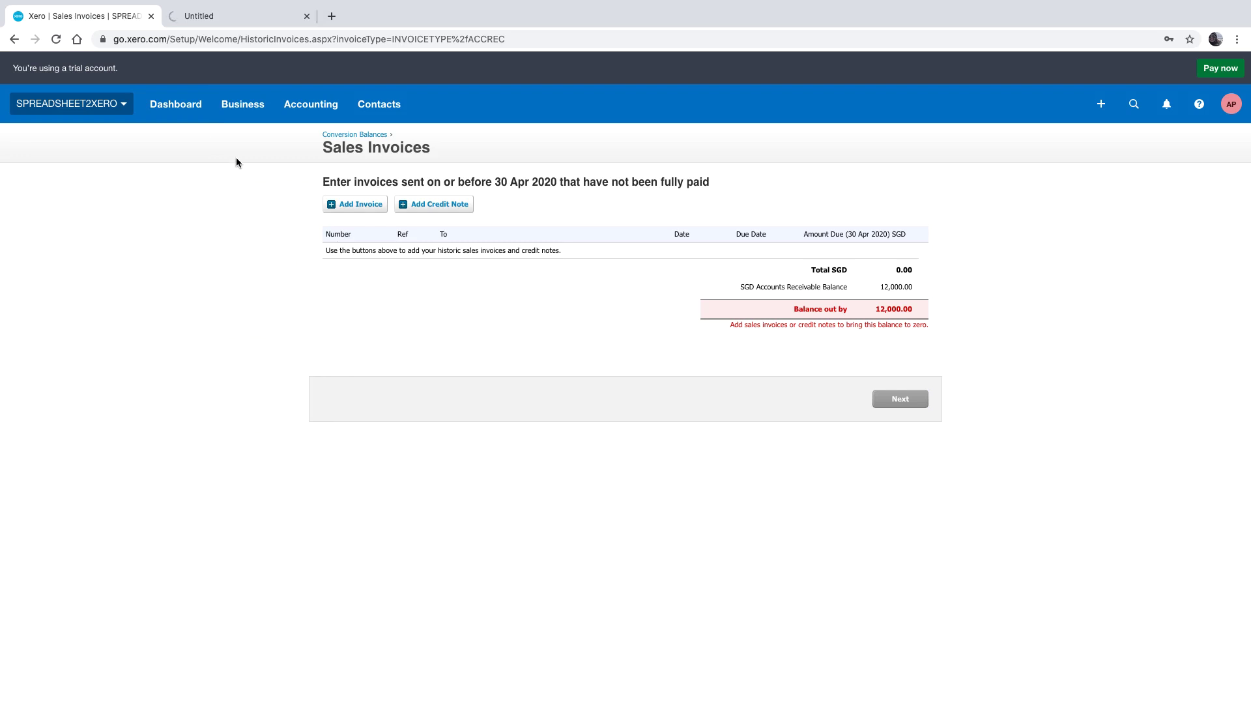
click(249, 18)
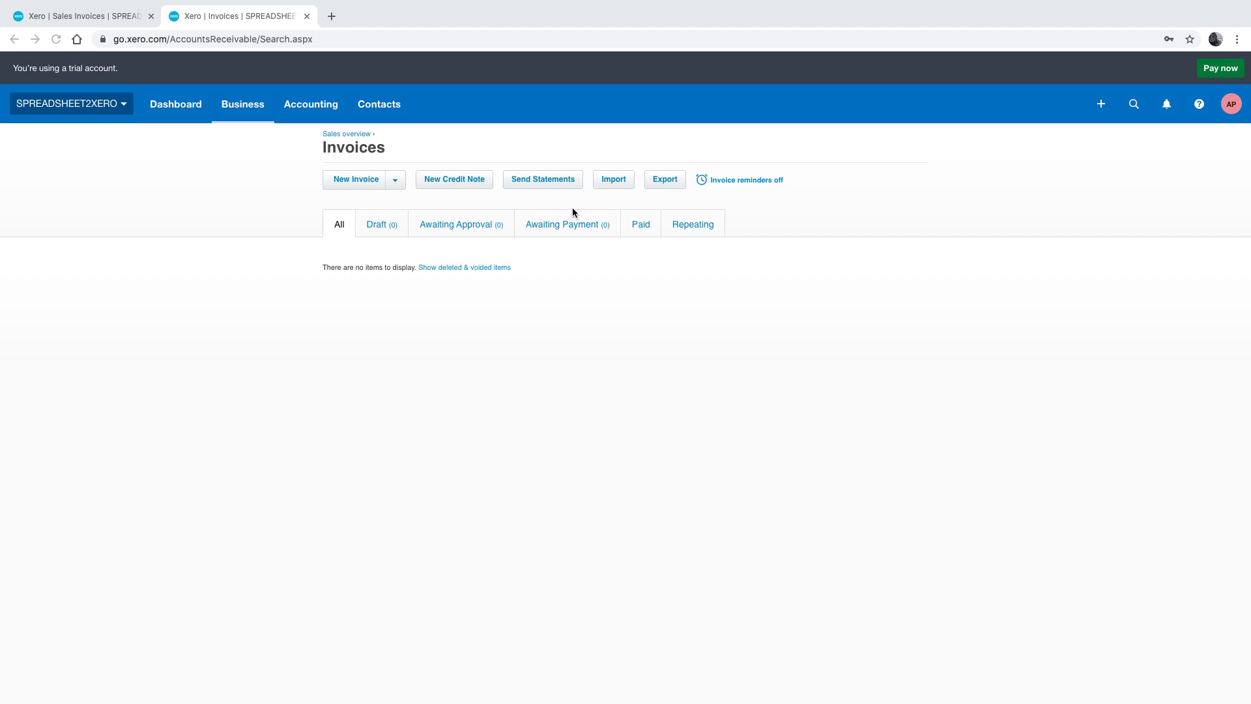
click(610, 181)
click(610, 181)
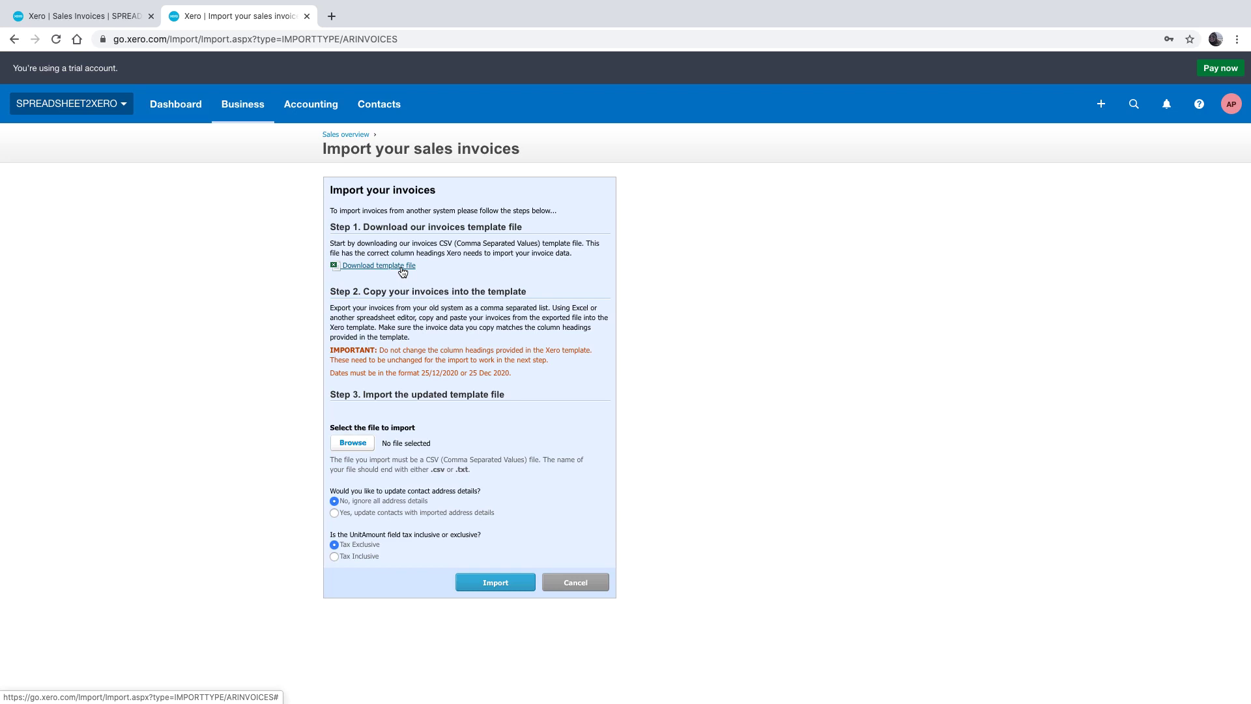
Import SalesInvoiceTemplate (2).csv from the Desktop with unit amounts as Tax Inclusive and complete the import
click(357, 441)
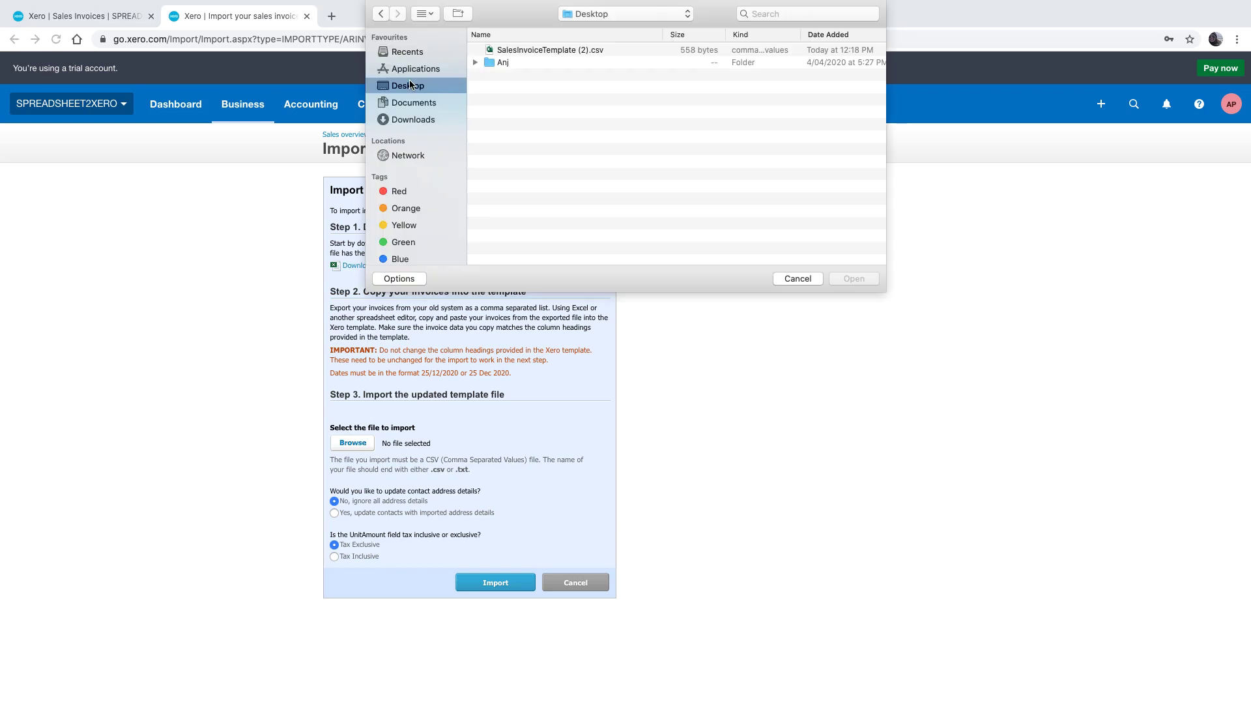
click(506, 52)
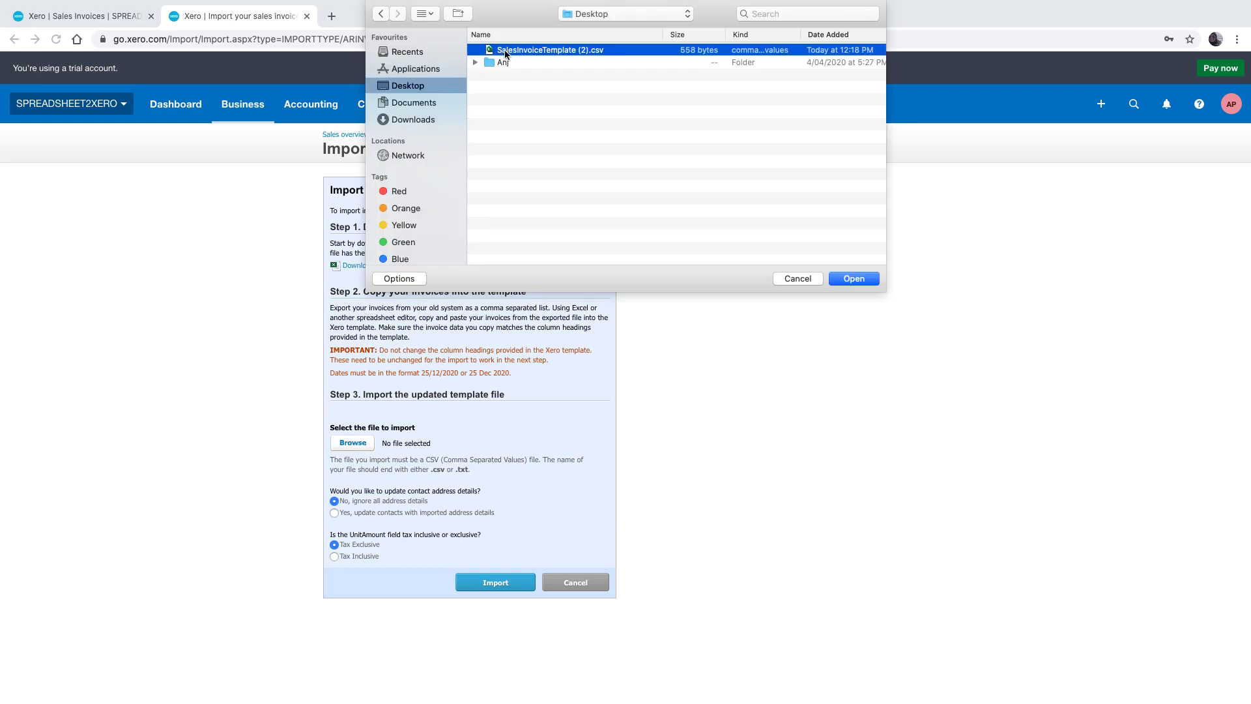
click(844, 279)
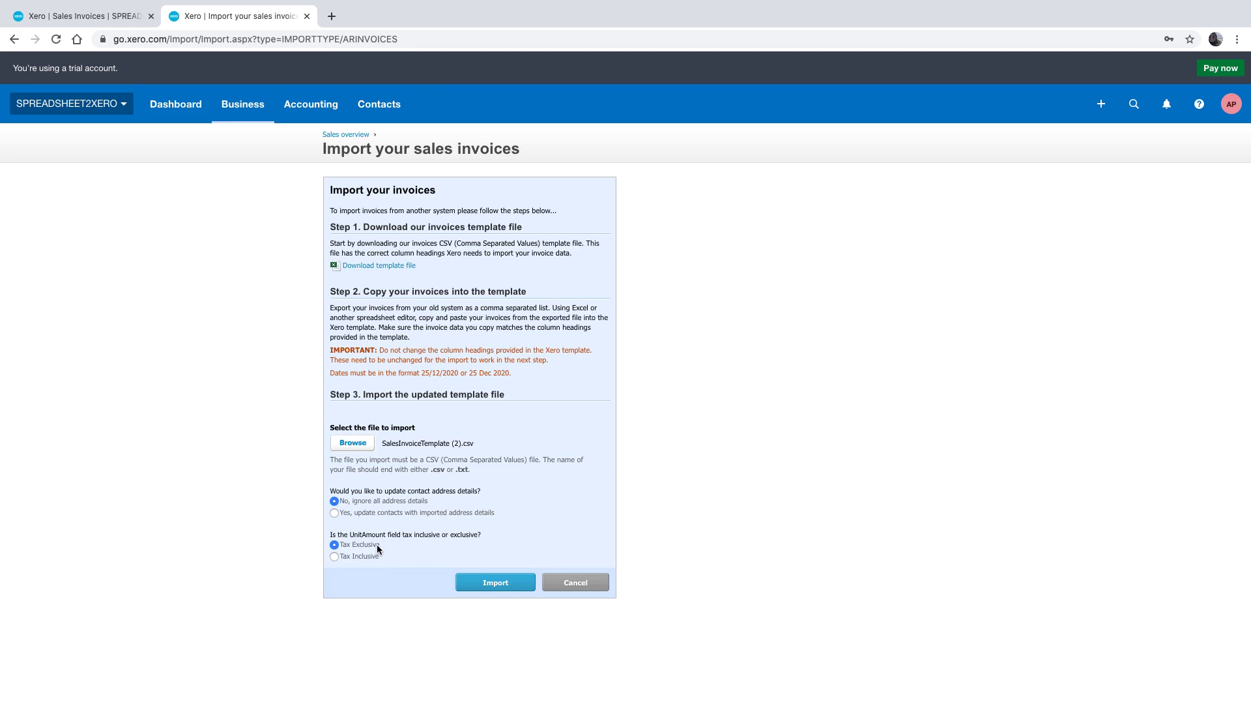
click(335, 557)
click(484, 588)
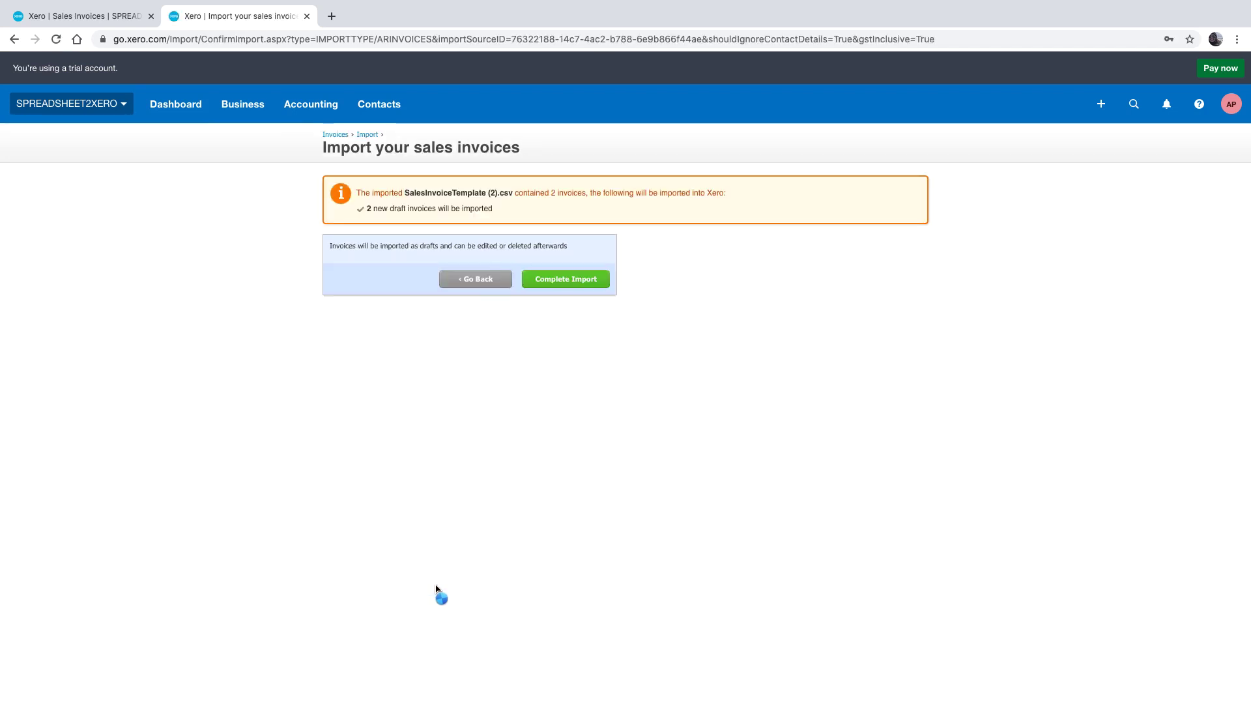
click(562, 283)
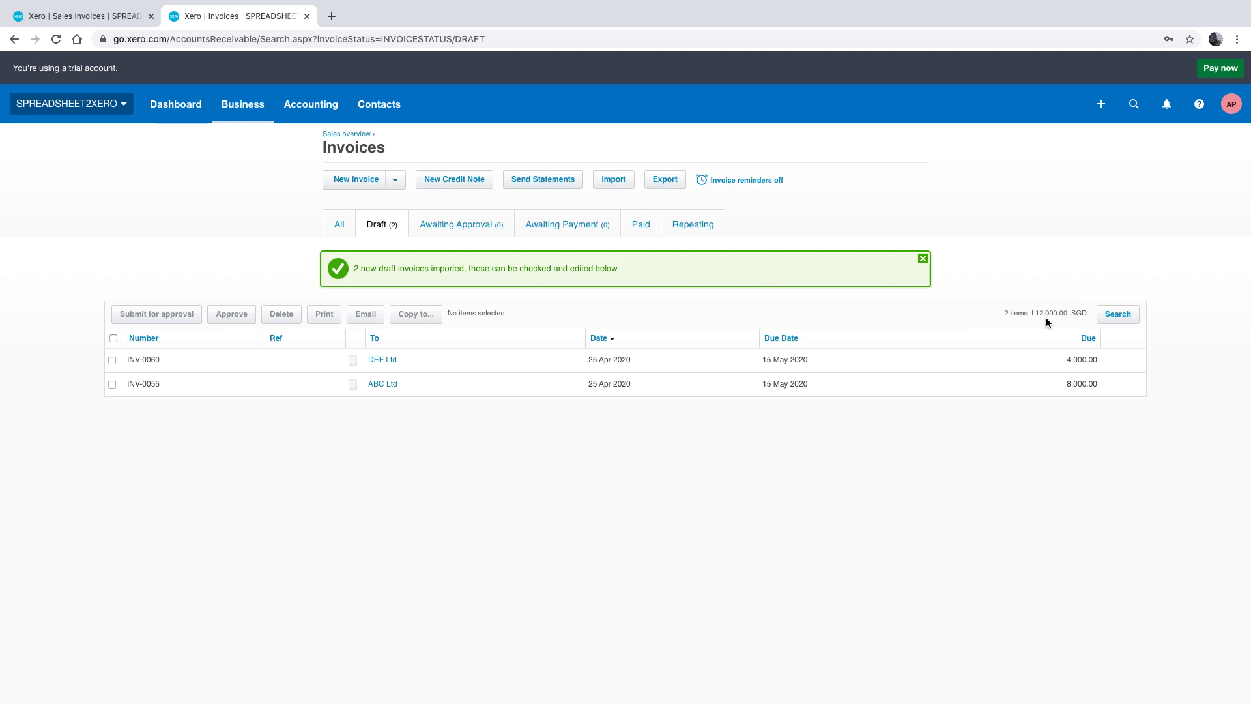
Approve both imported draft invoices, INV-0060 and INV-0055
click(114, 339)
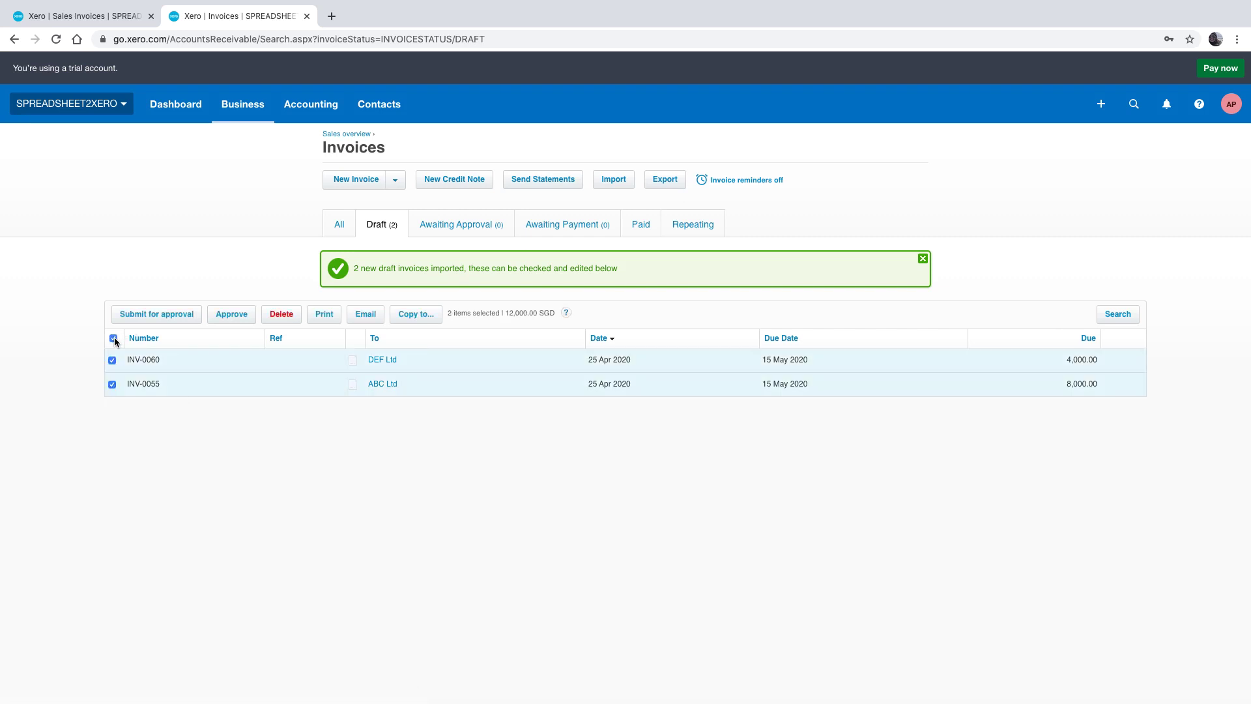
click(232, 315)
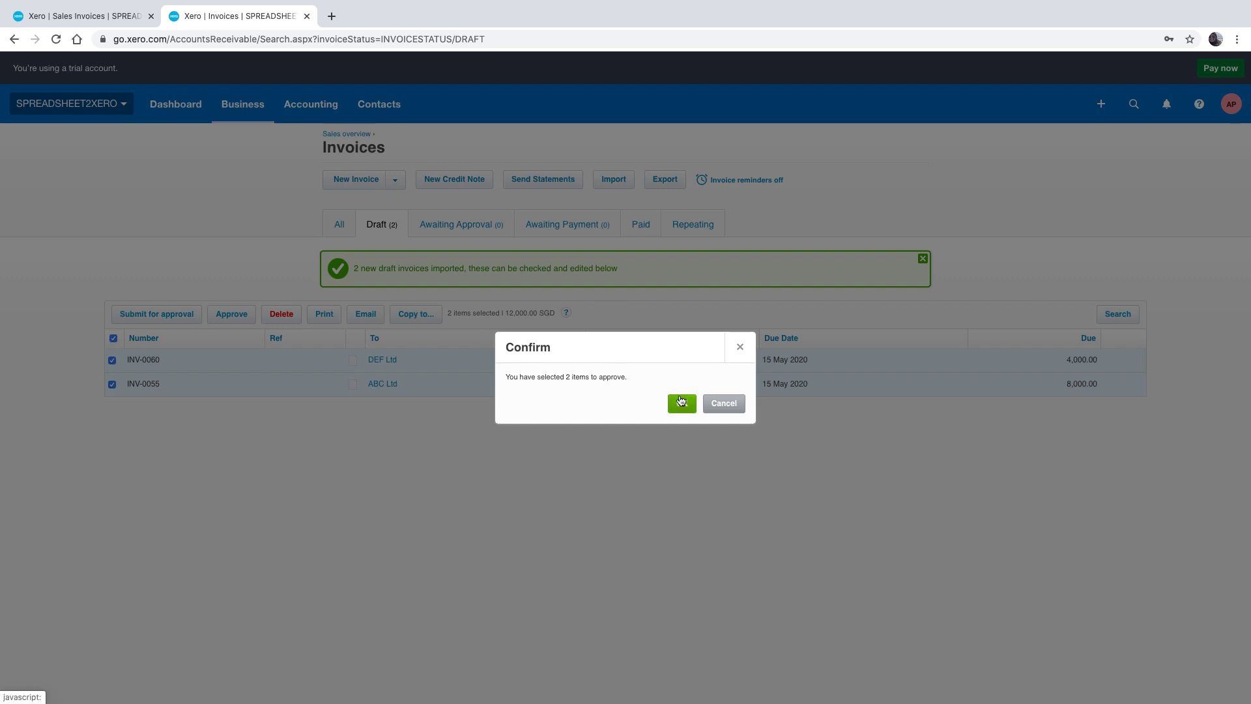
click(682, 404)
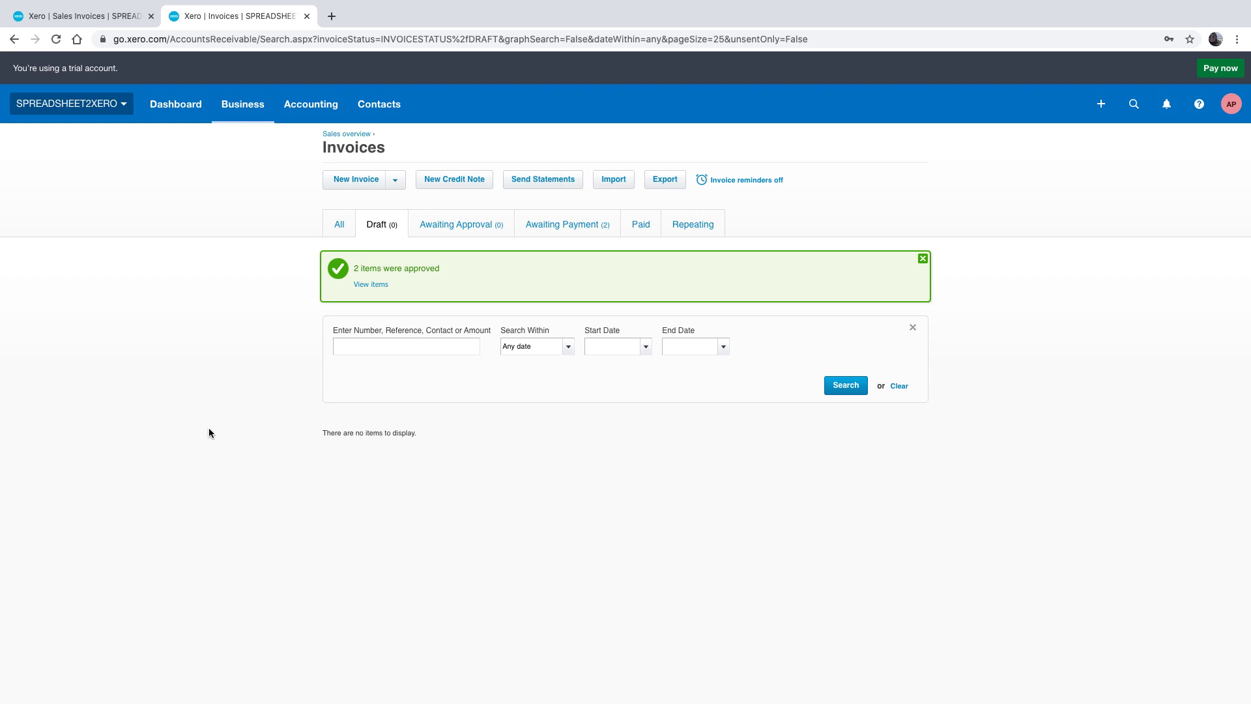
Return to the historic Sales Invoices page, reload it and continue to the Bills stage of the conversion balances
click(251, 112)
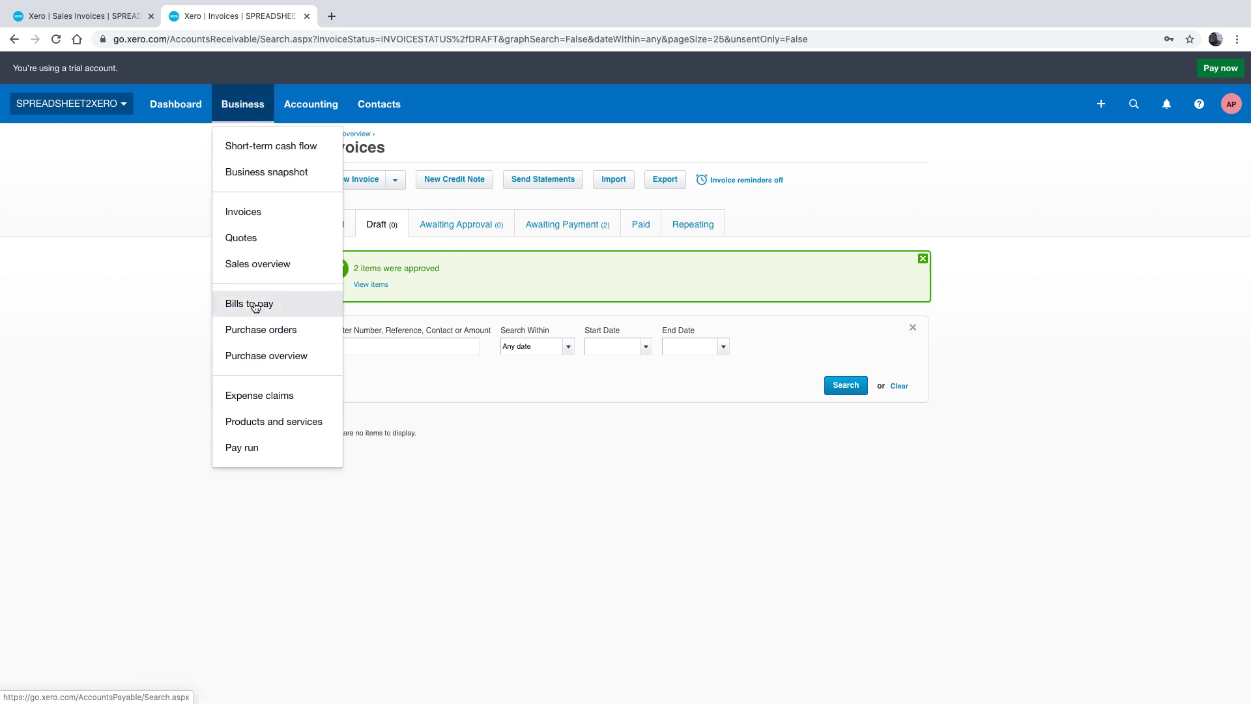
click(159, 335)
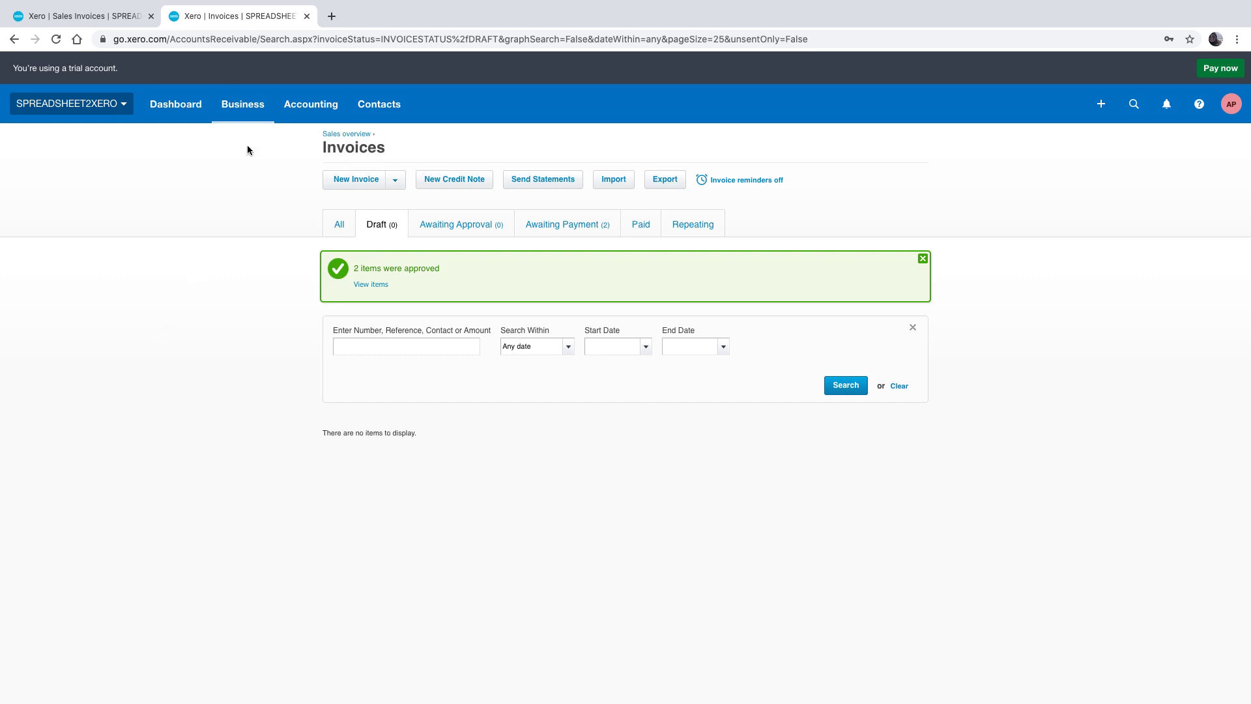
click(307, 16)
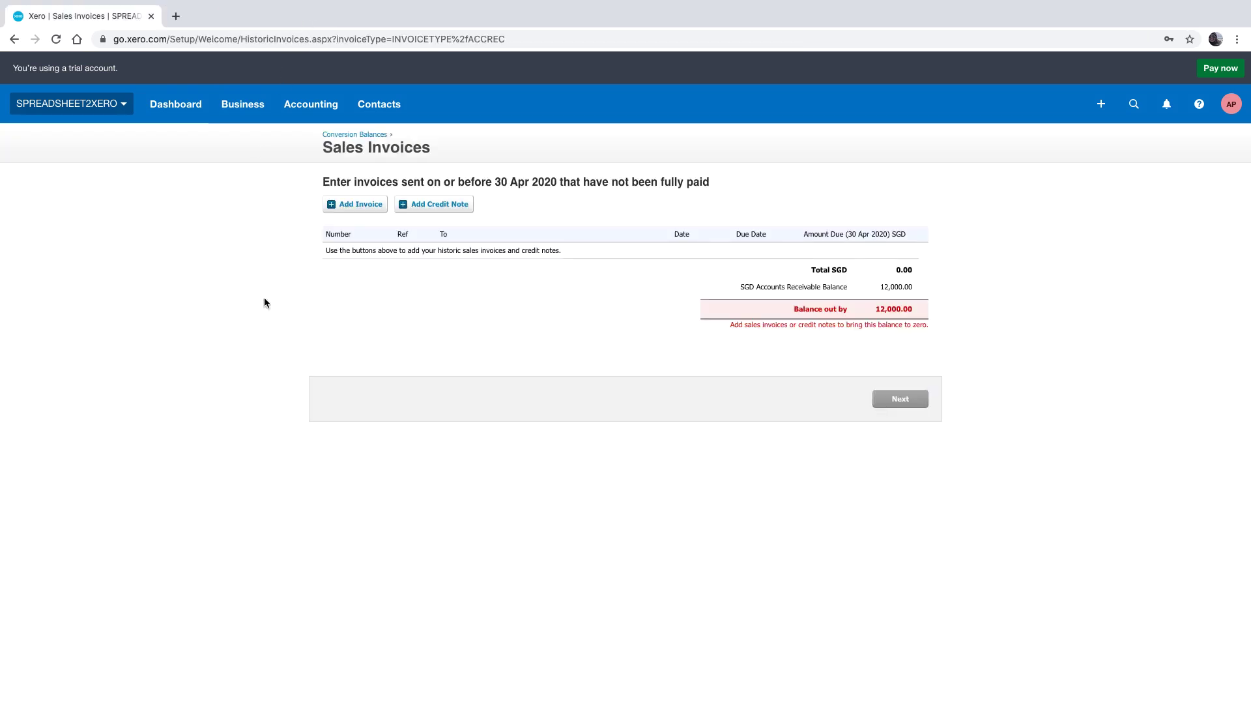
click(56, 39)
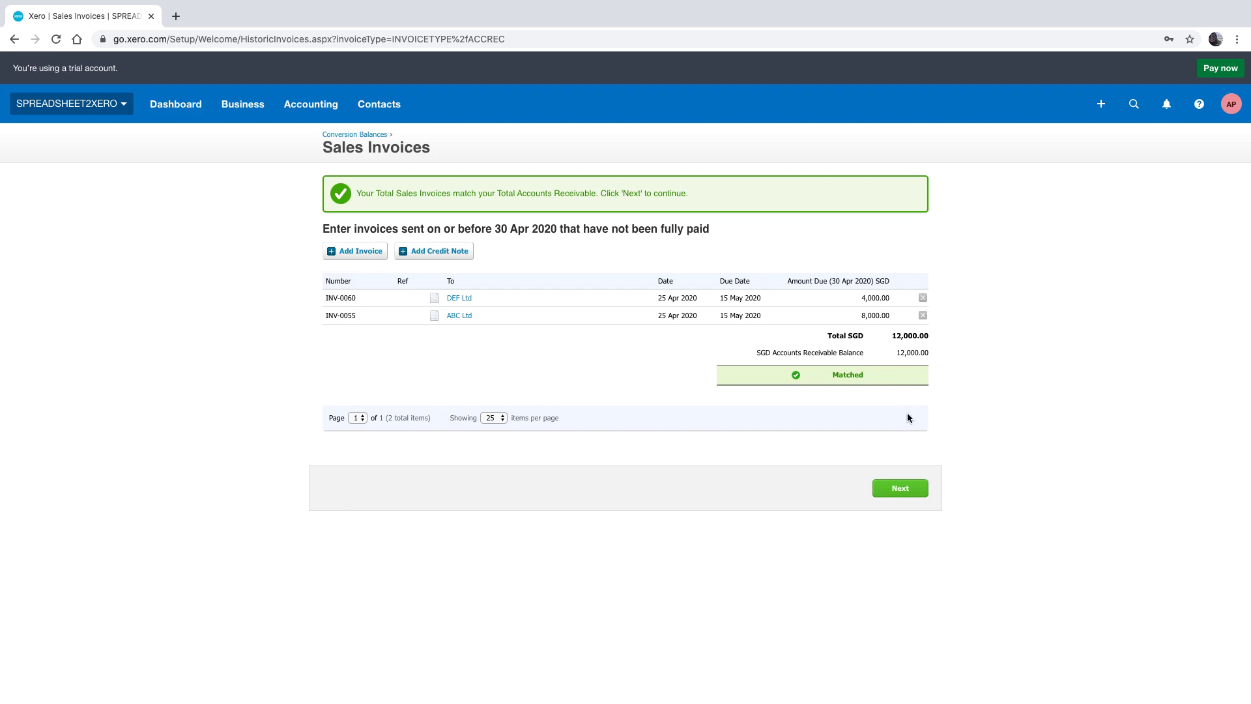
click(893, 489)
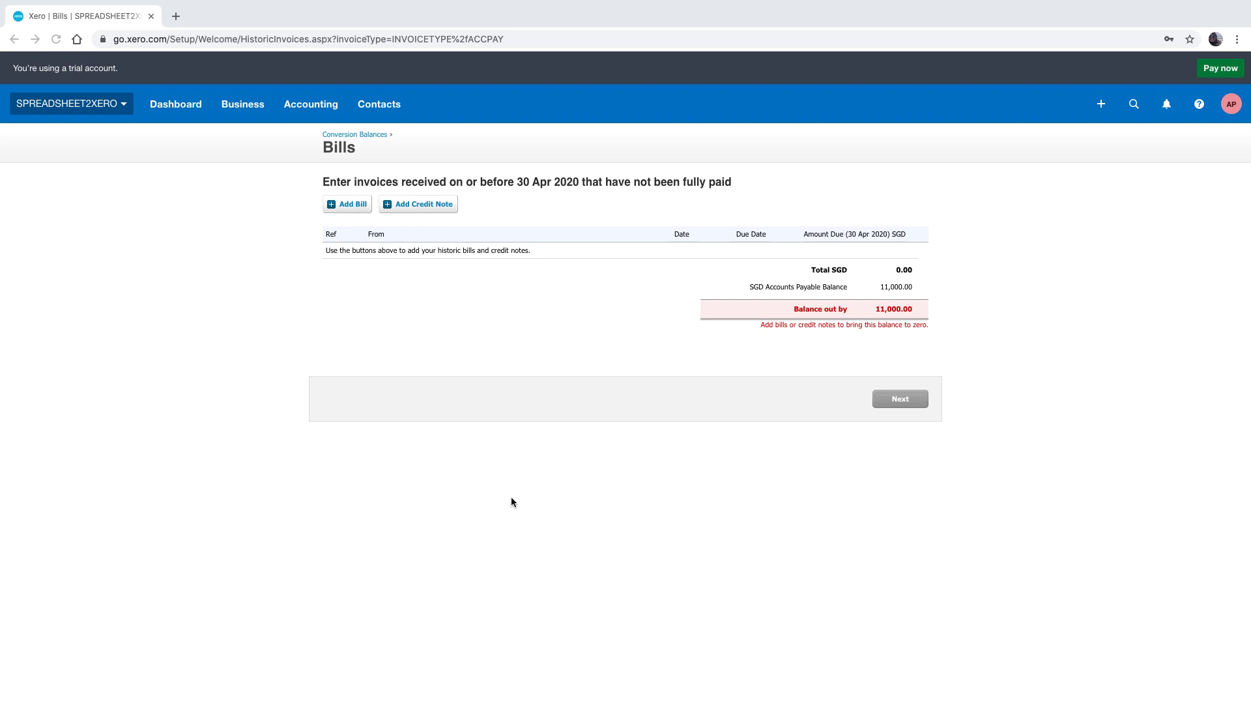
Add a historic bill from the new contact GHI Ltd with due date 20 May 2020 and reference 1234
click(349, 204)
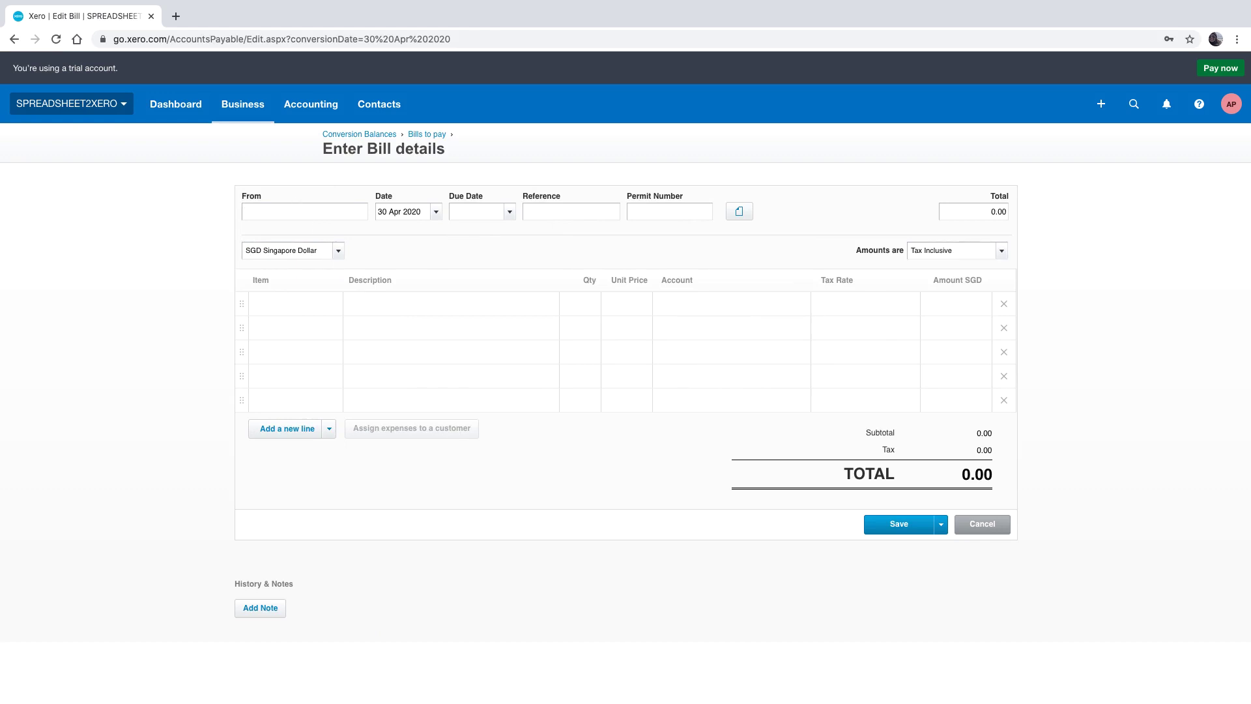
text(GHI Lt)
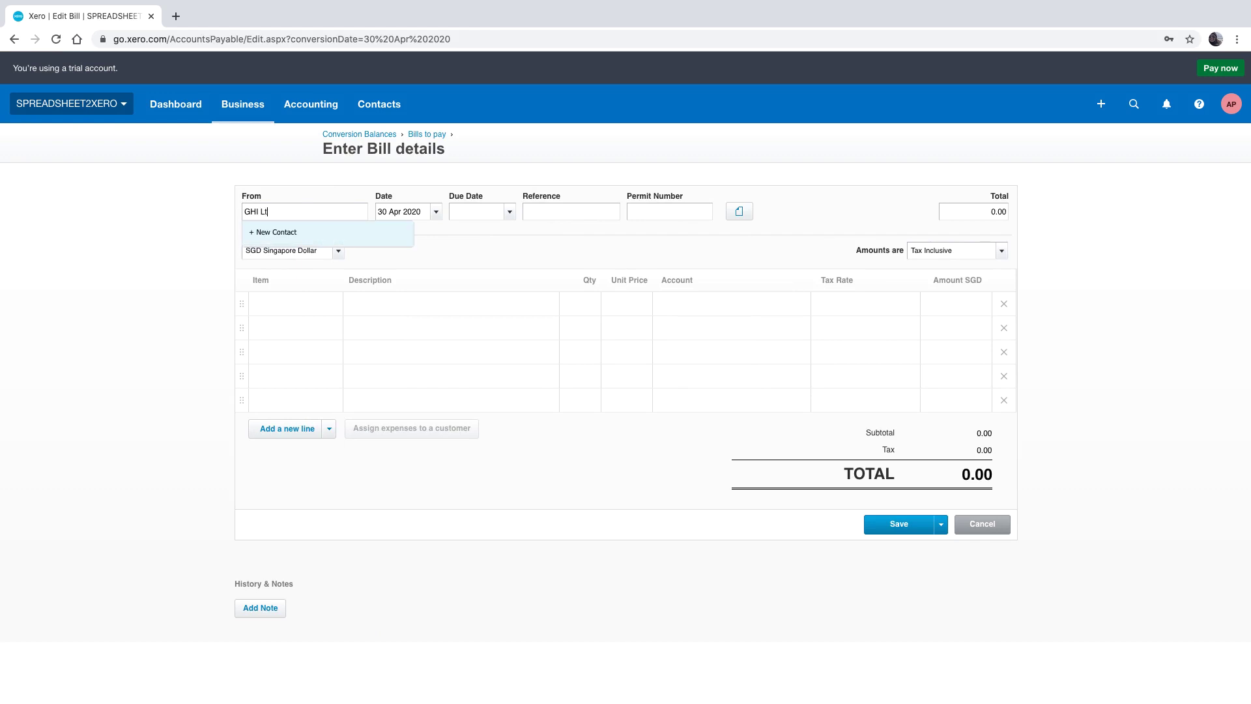
text(d)
key(Tab)
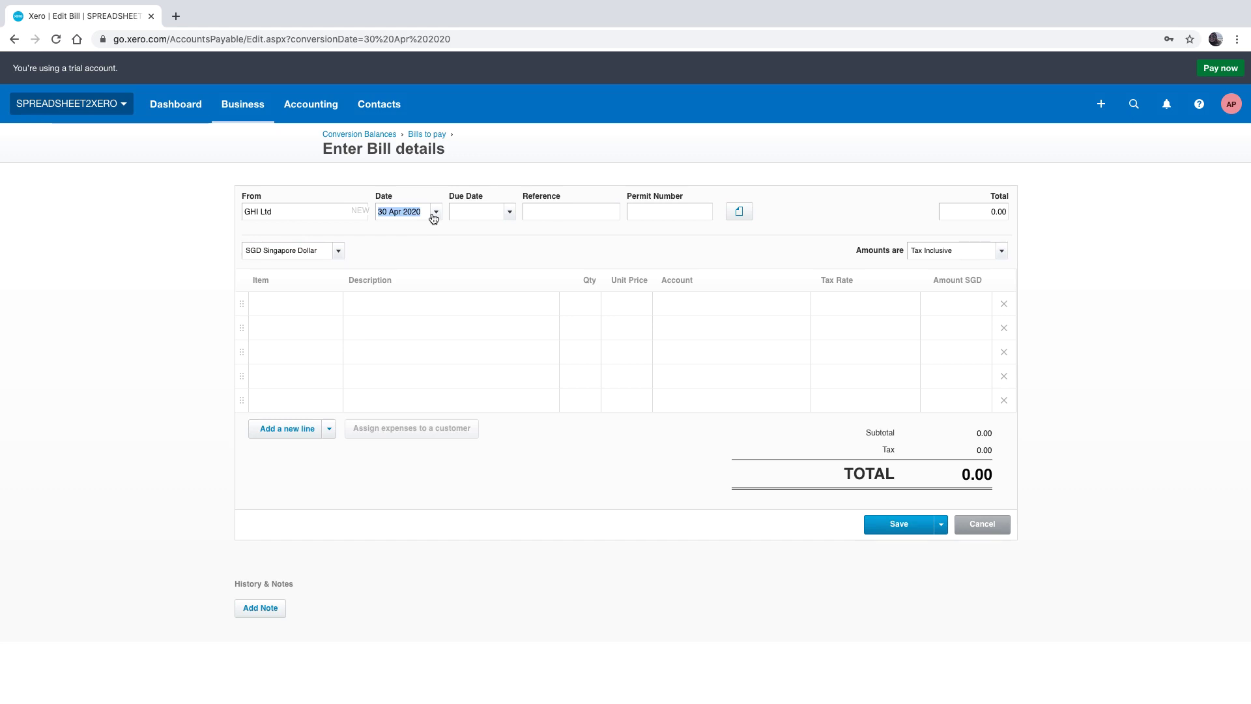
click(484, 215)
text(20)
text(5/2020)
key(Tab)
text(1234)
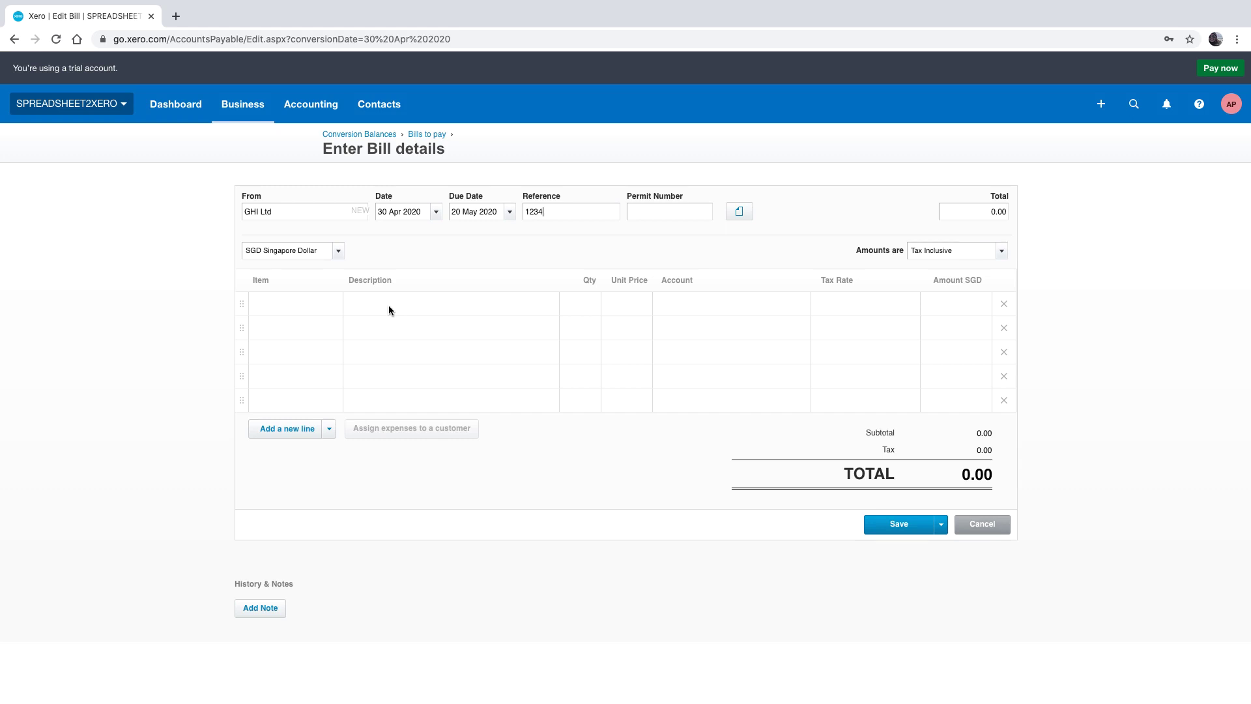
Fill the first bill line with quantity 1, unit price 11,000 and account 441 - Legal expenses
click(581, 306)
text(1)
click(626, 306)
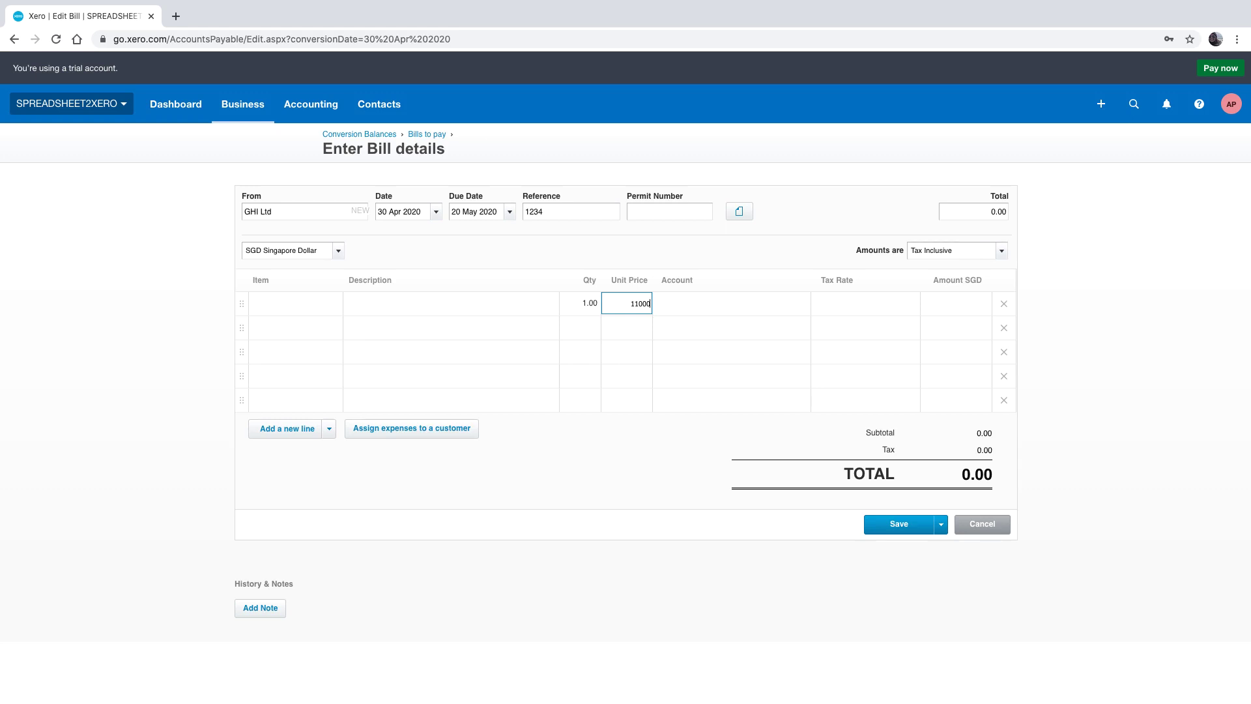
text(11000)
click(688, 305)
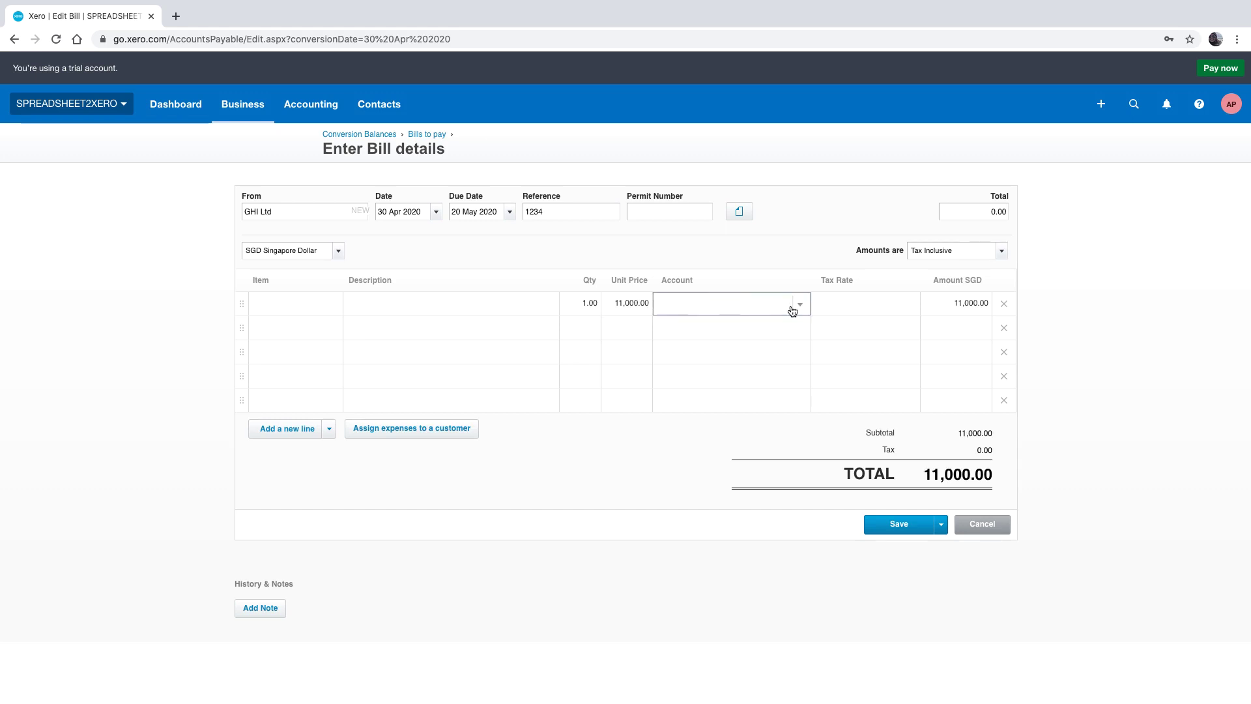
click(799, 306)
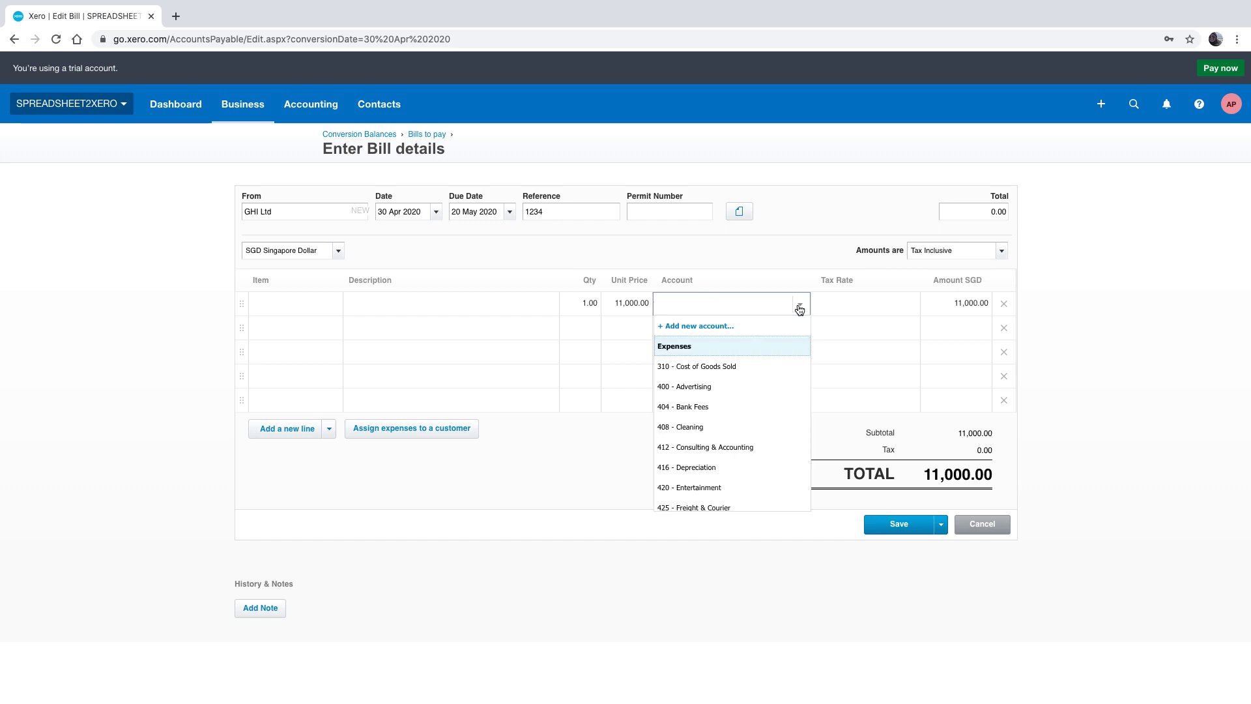
text(lega)
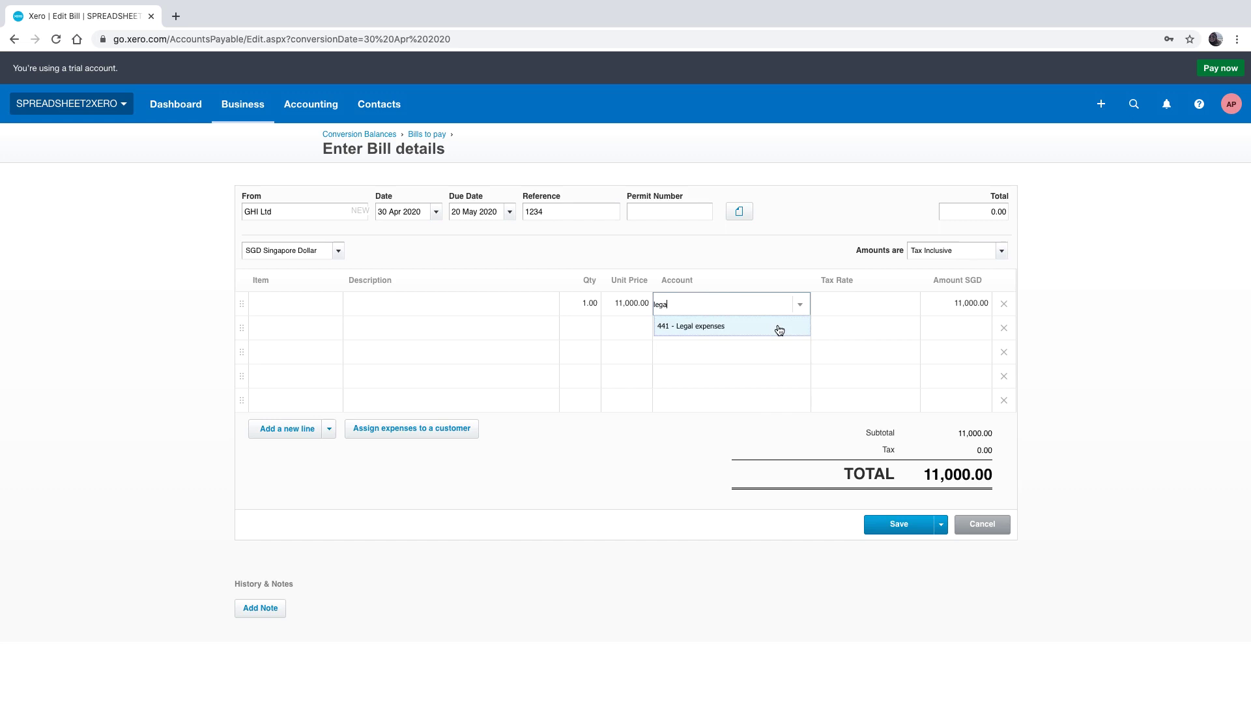
click(779, 327)
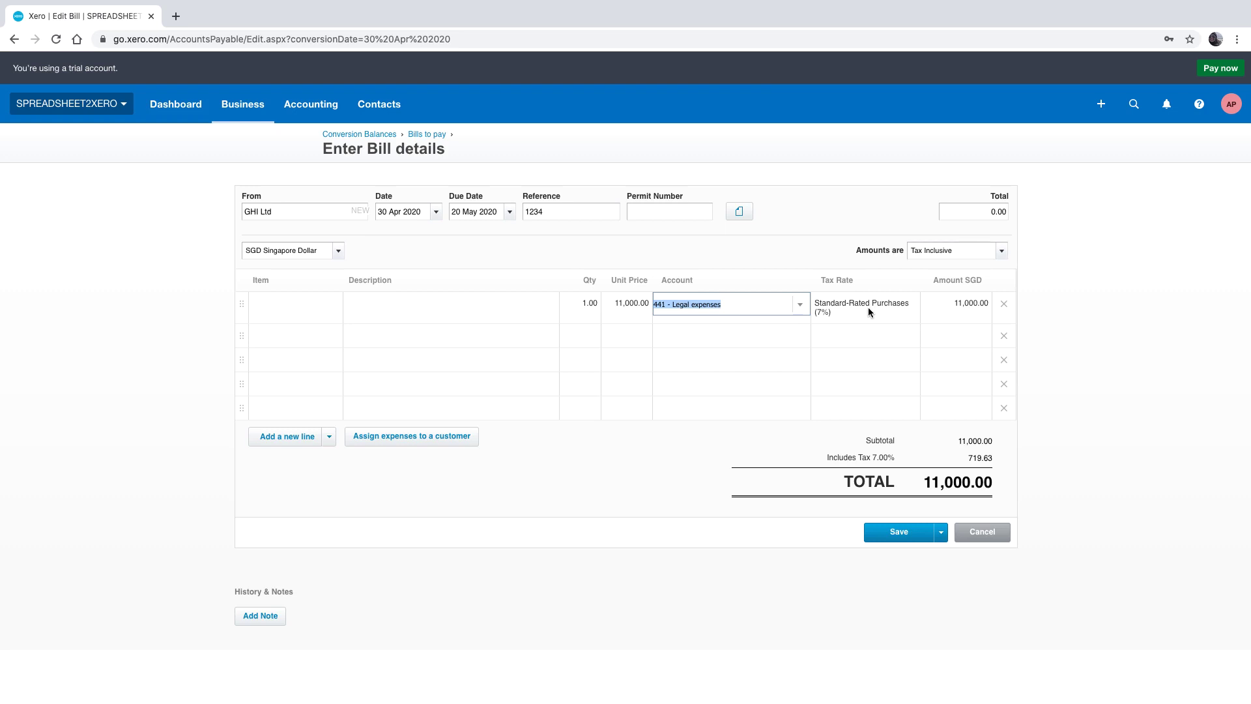
Review the tax options for the GHI Ltd bill's amounts and save the bill as Tax Inclusive
click(1002, 253)
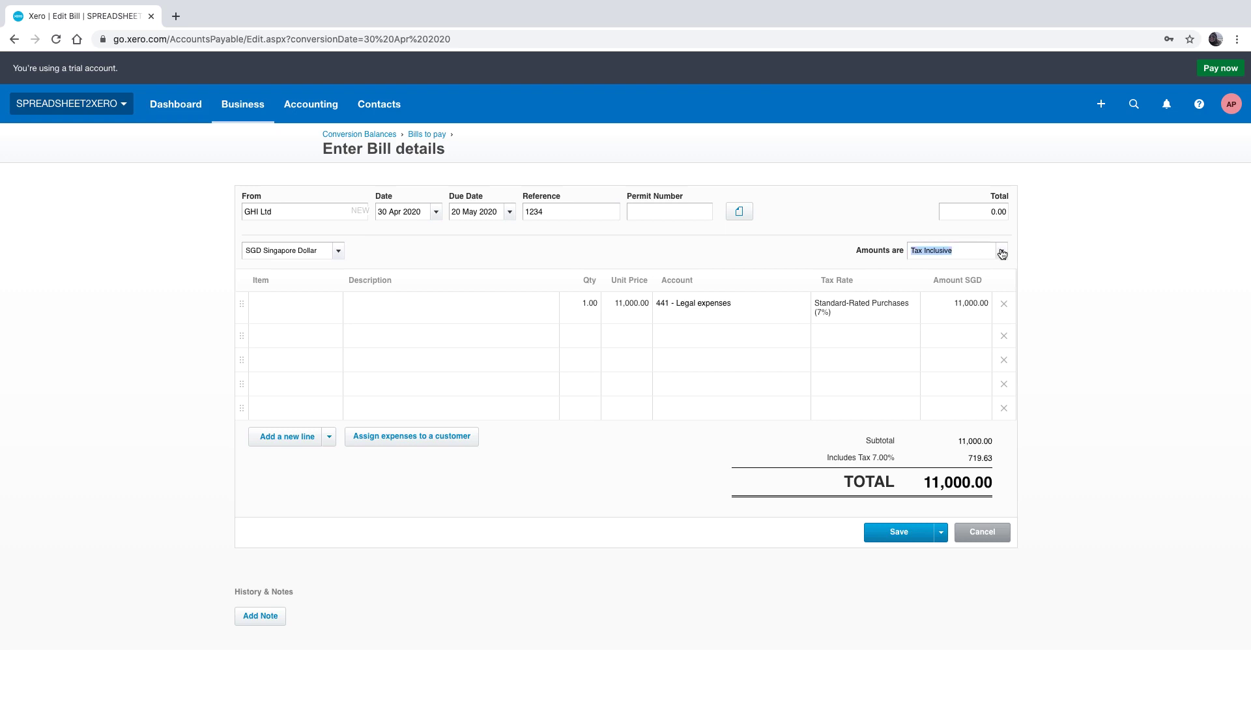
click(1002, 252)
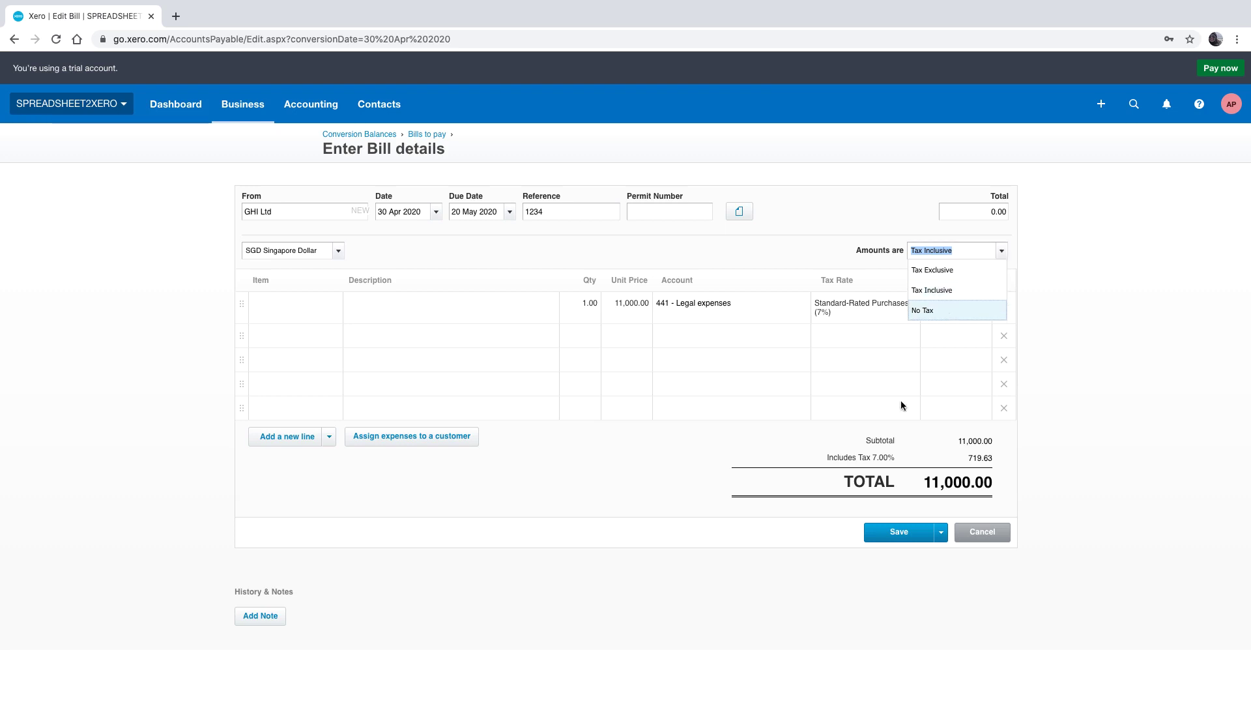
click(733, 695)
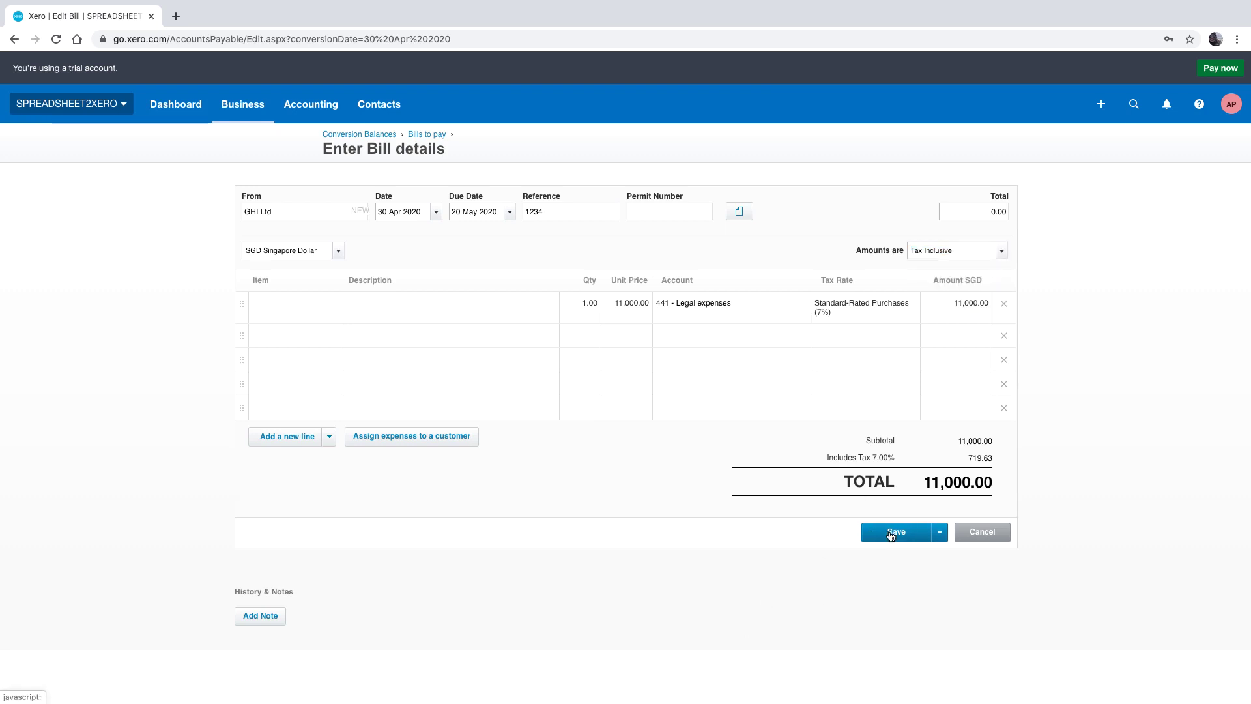
click(884, 533)
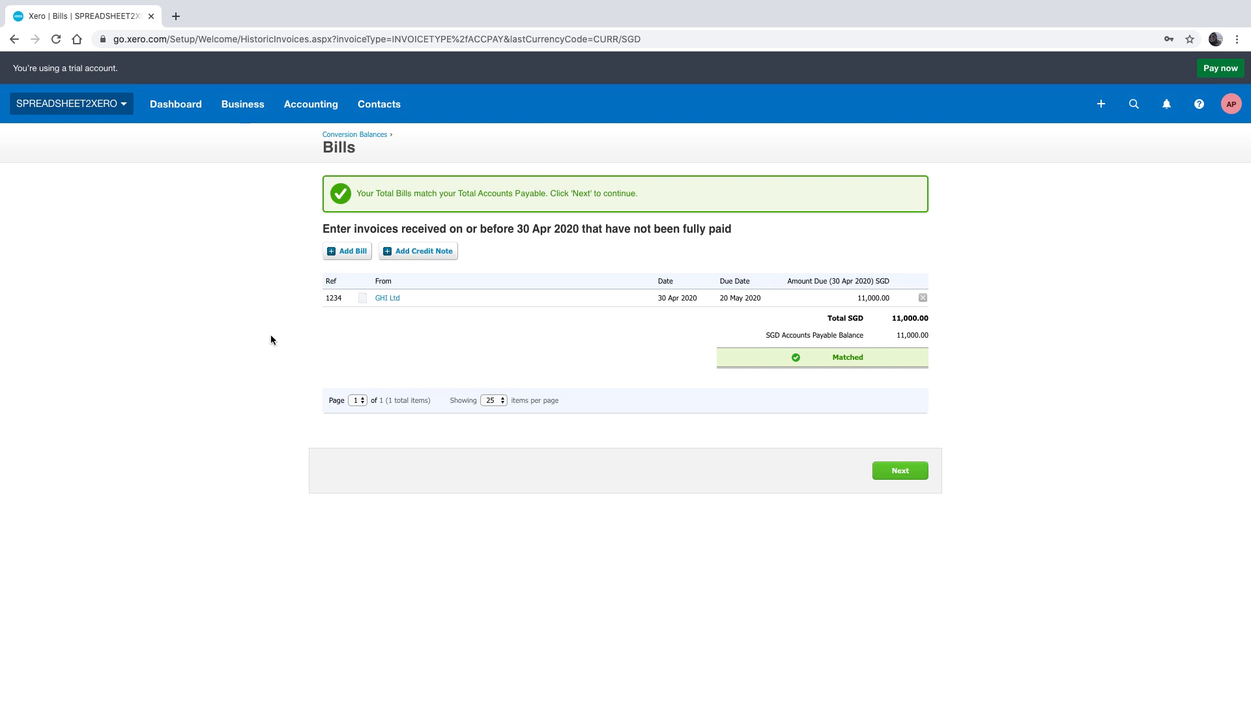
click(243, 104)
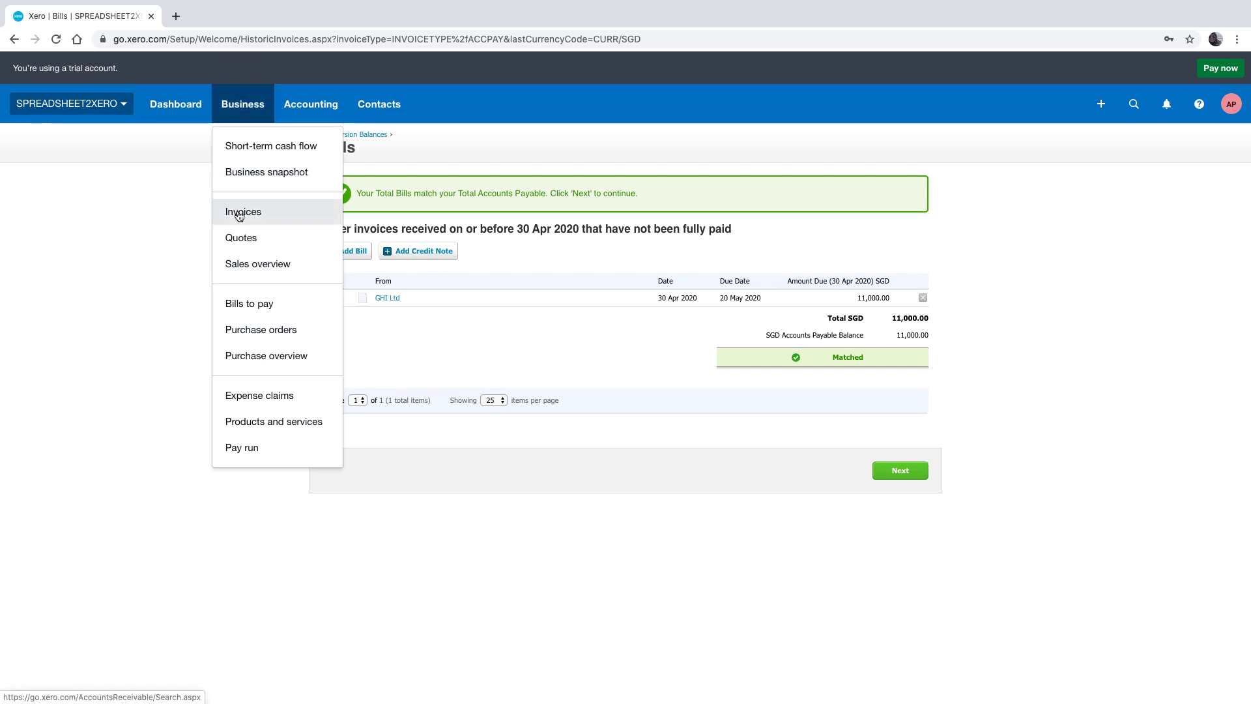
click(165, 316)
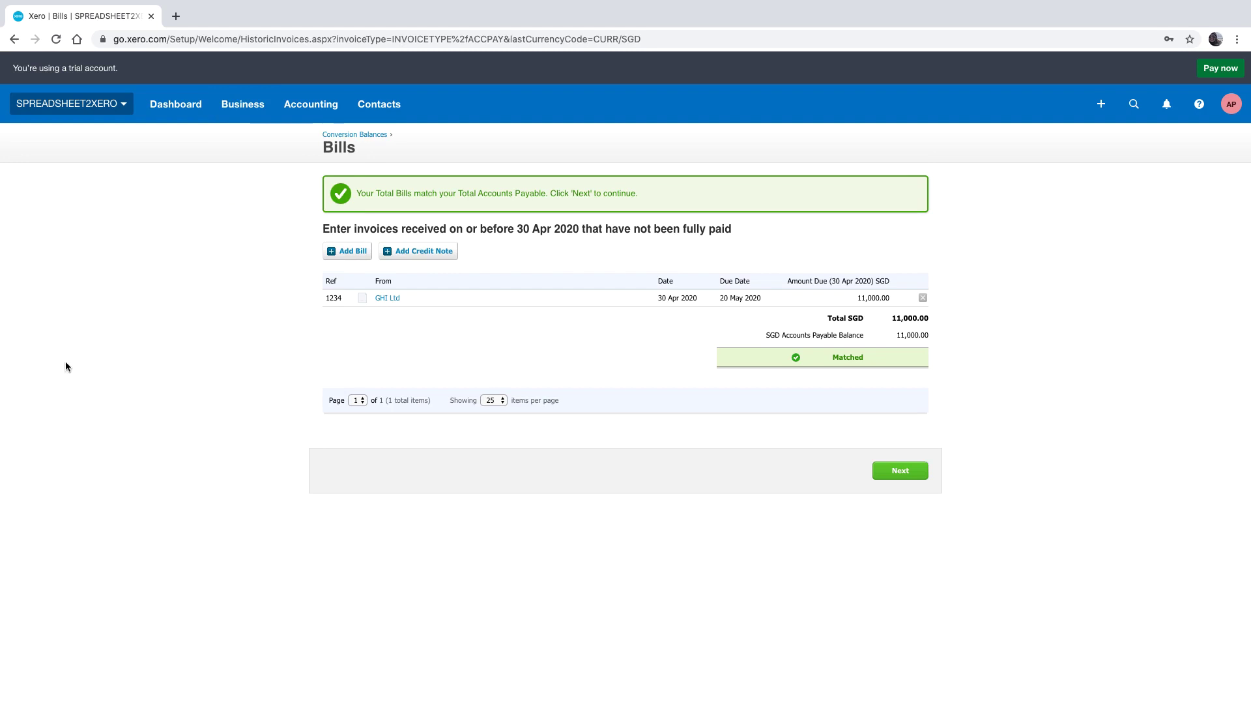
Complete the Bills stage to save the conversion balances for 1 Jan 2020 - 30 Apr 2020, and review the account list
click(901, 470)
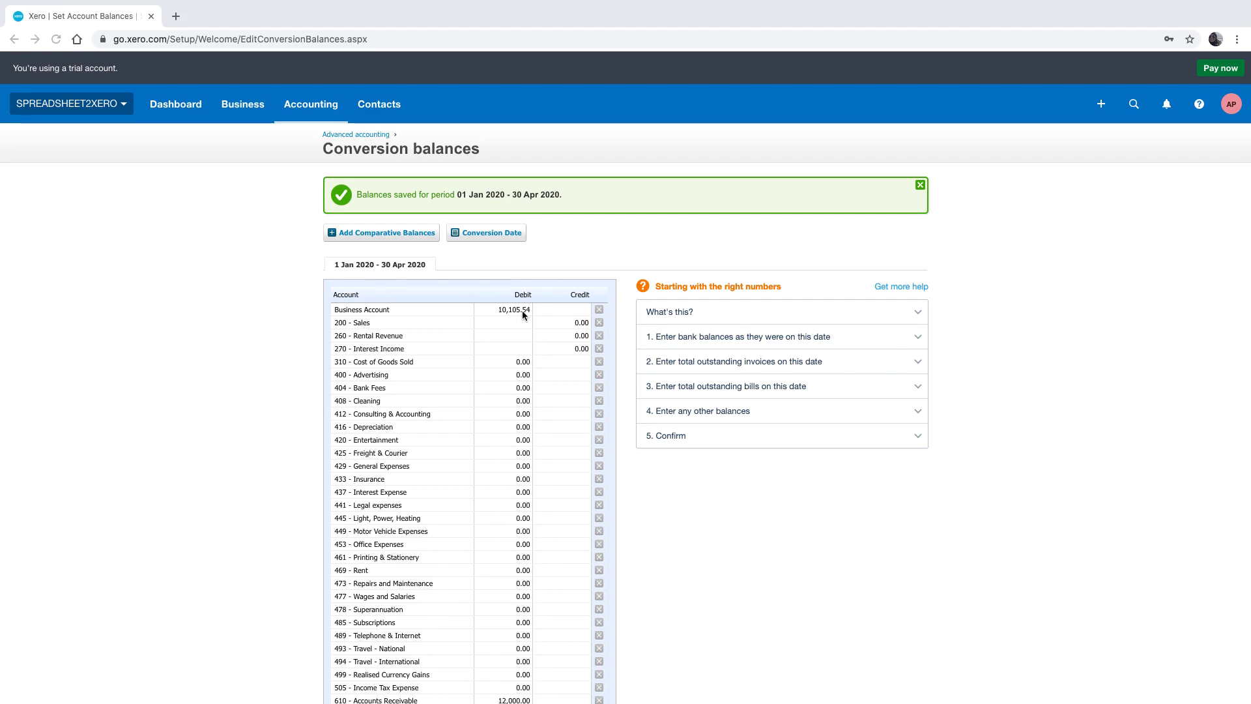
scroll(522, 310, down, 5)
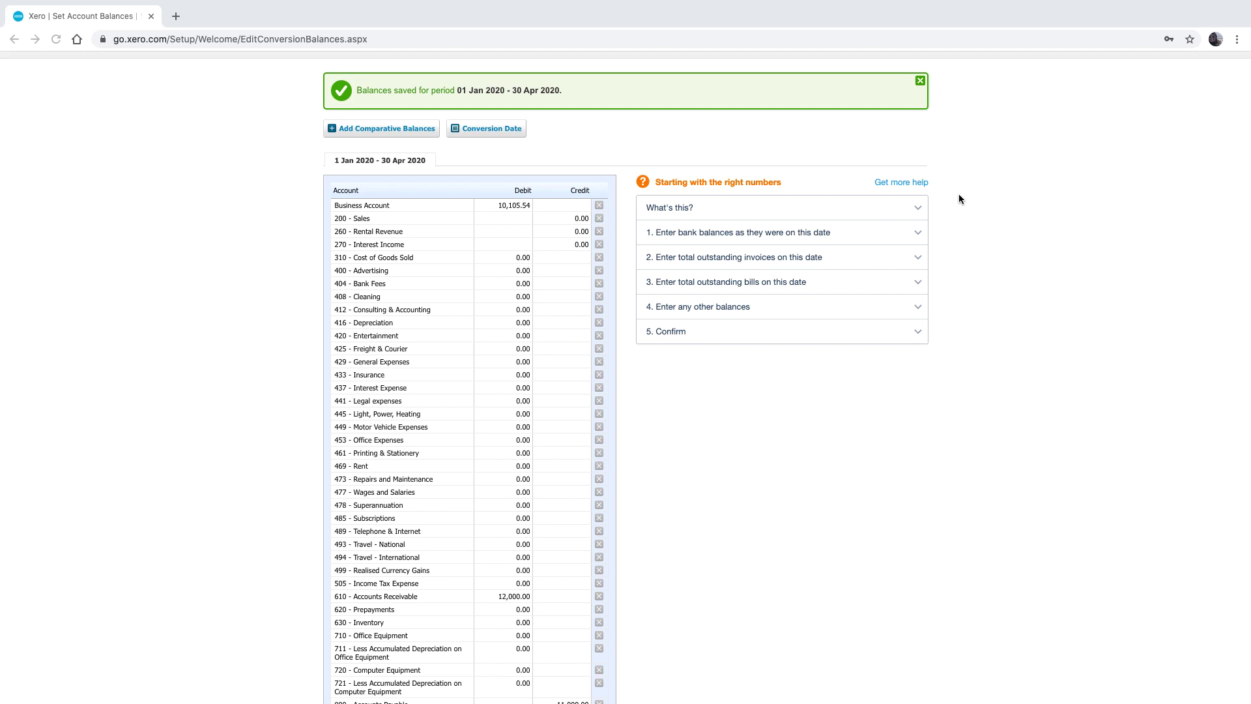
Open the conversion balances help article on Xero Central, search support for "conversion balances" and look through the results
click(905, 183)
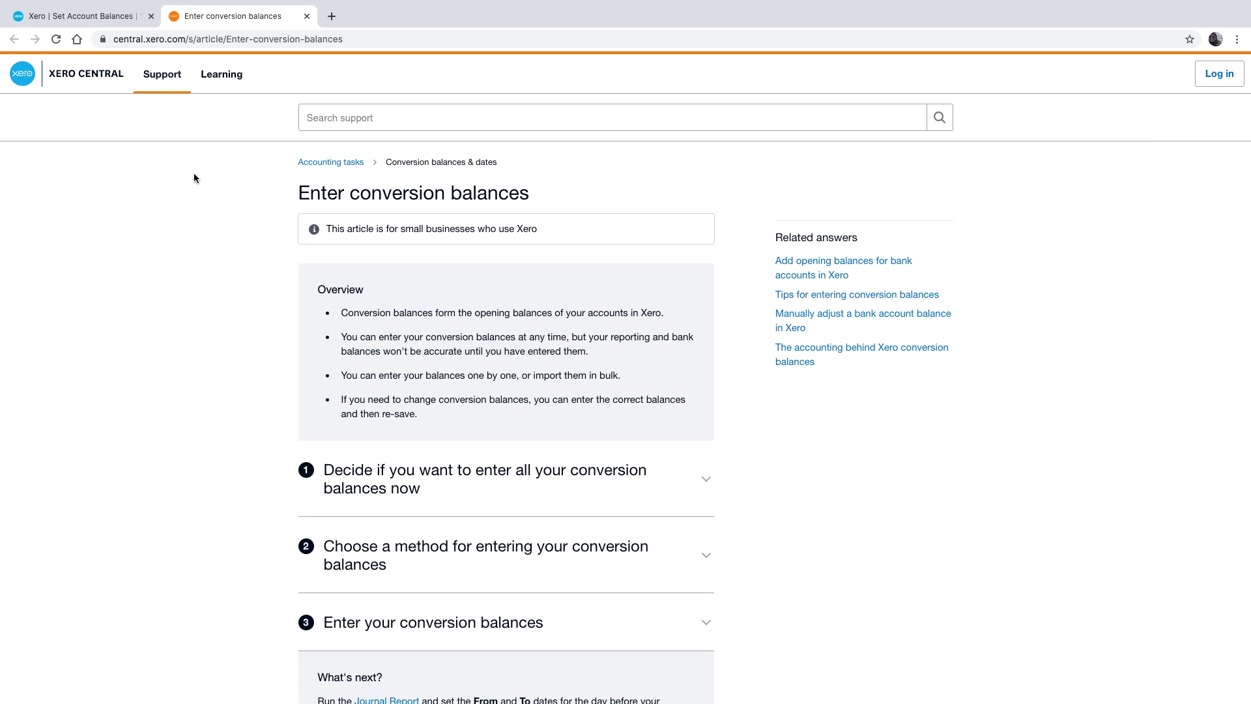
click(309, 116)
text(Conv)
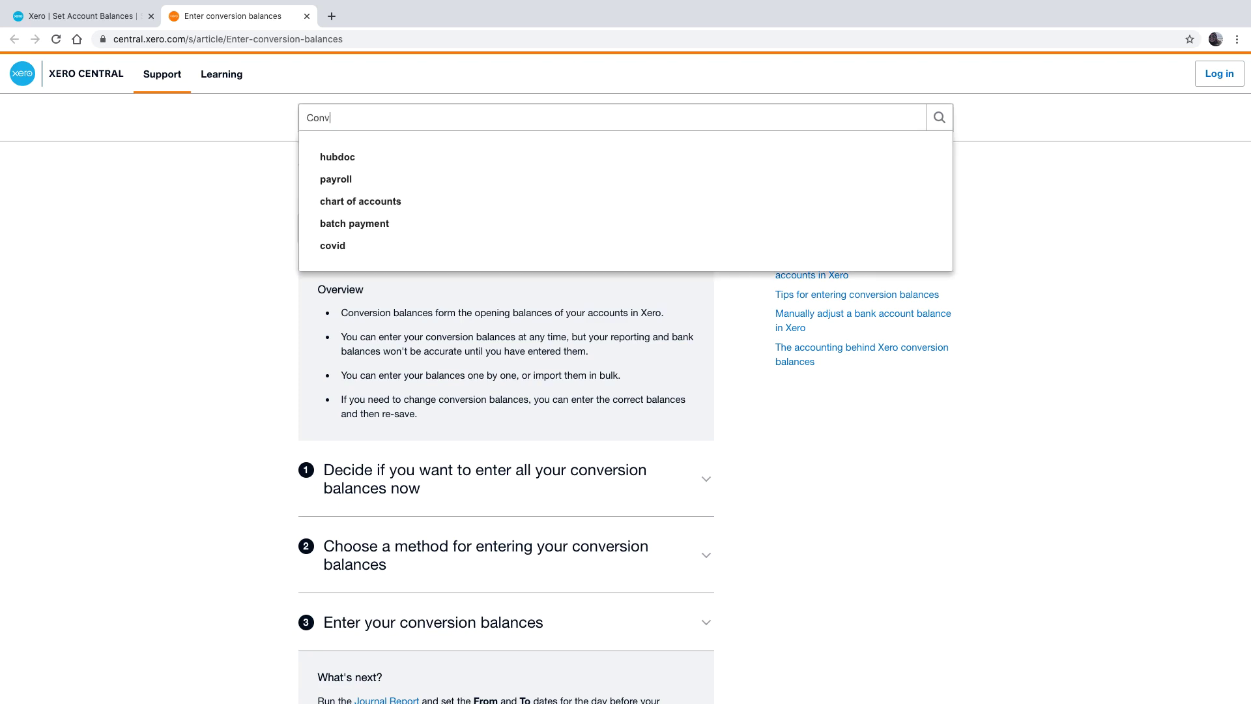
click(319, 179)
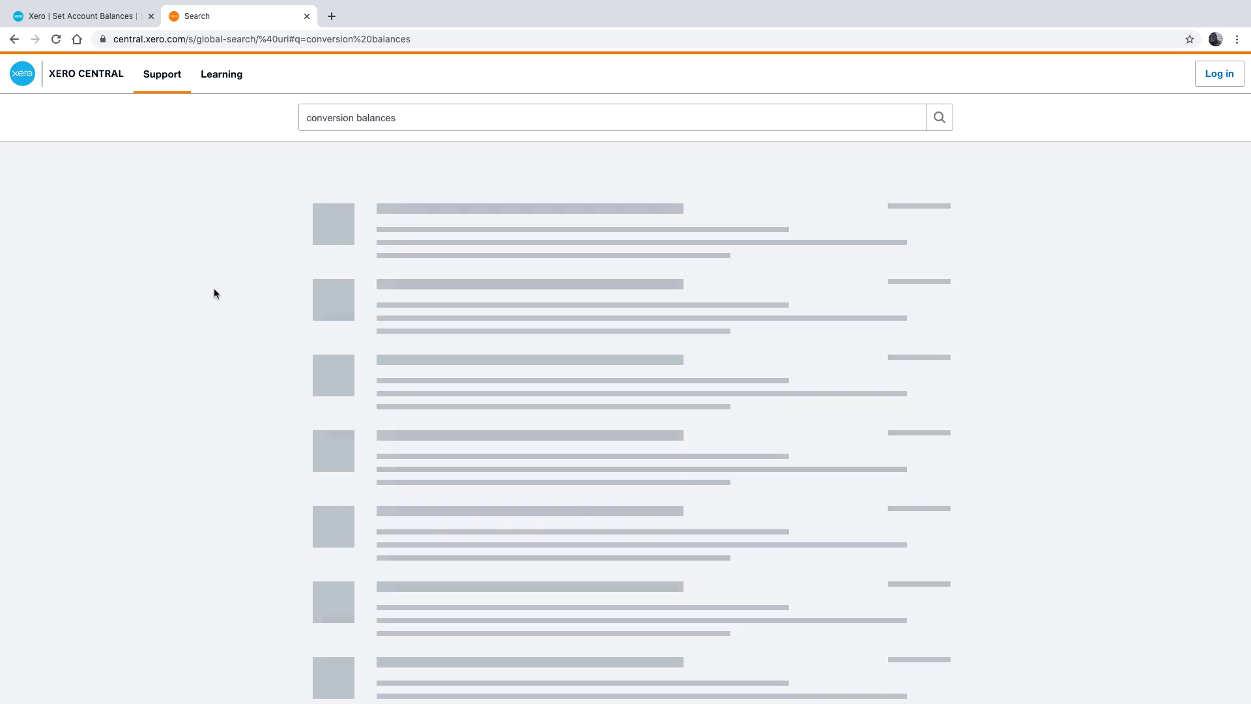
scroll(215, 293, down, 2)
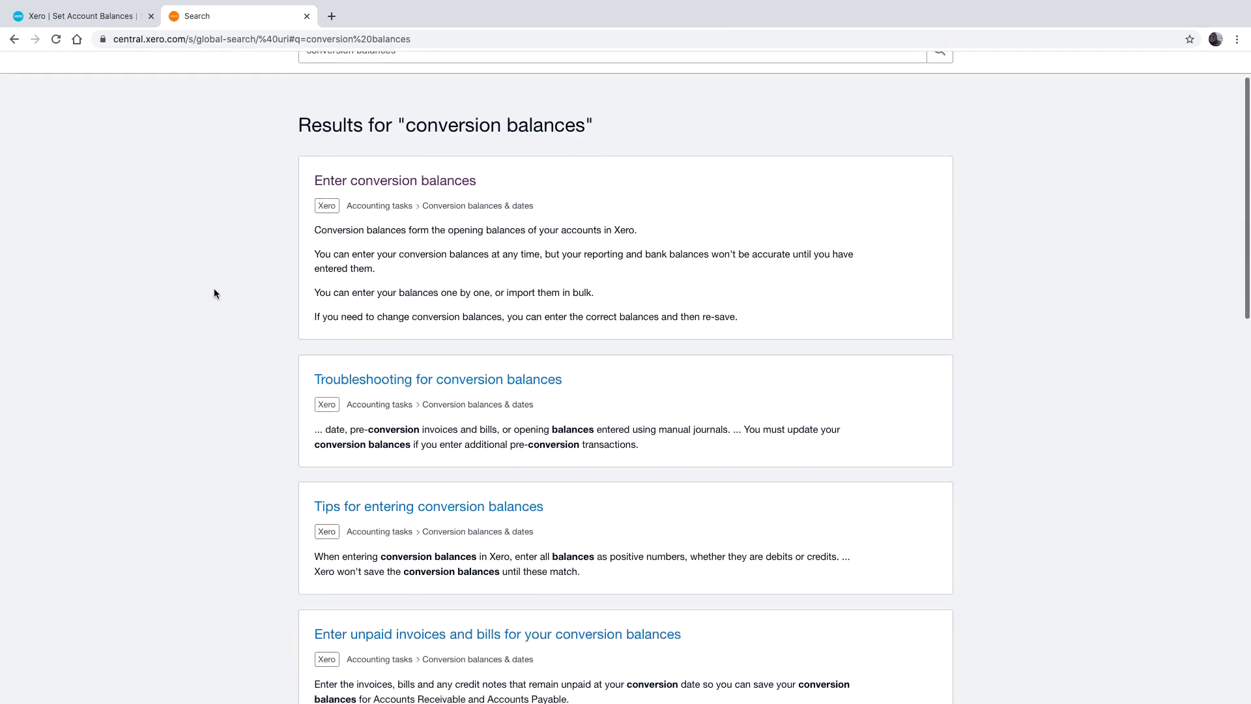
scroll(214, 293, down, 2)
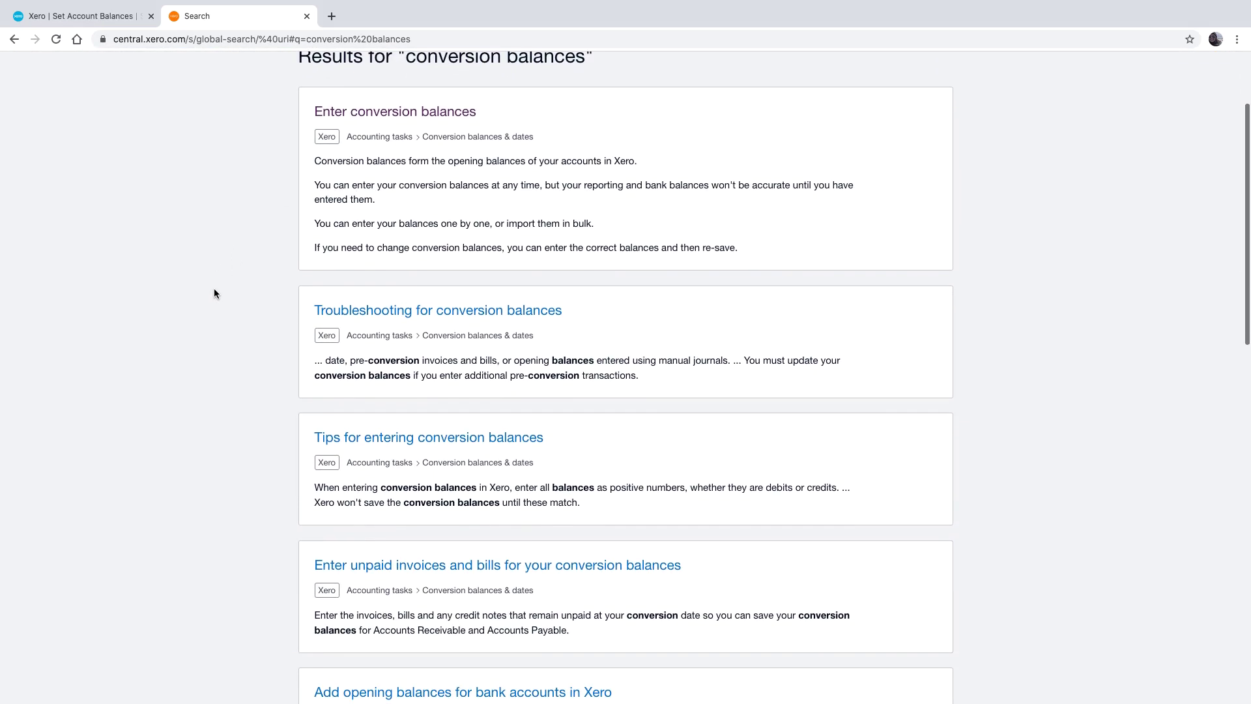
scroll(213, 290, up, 4)
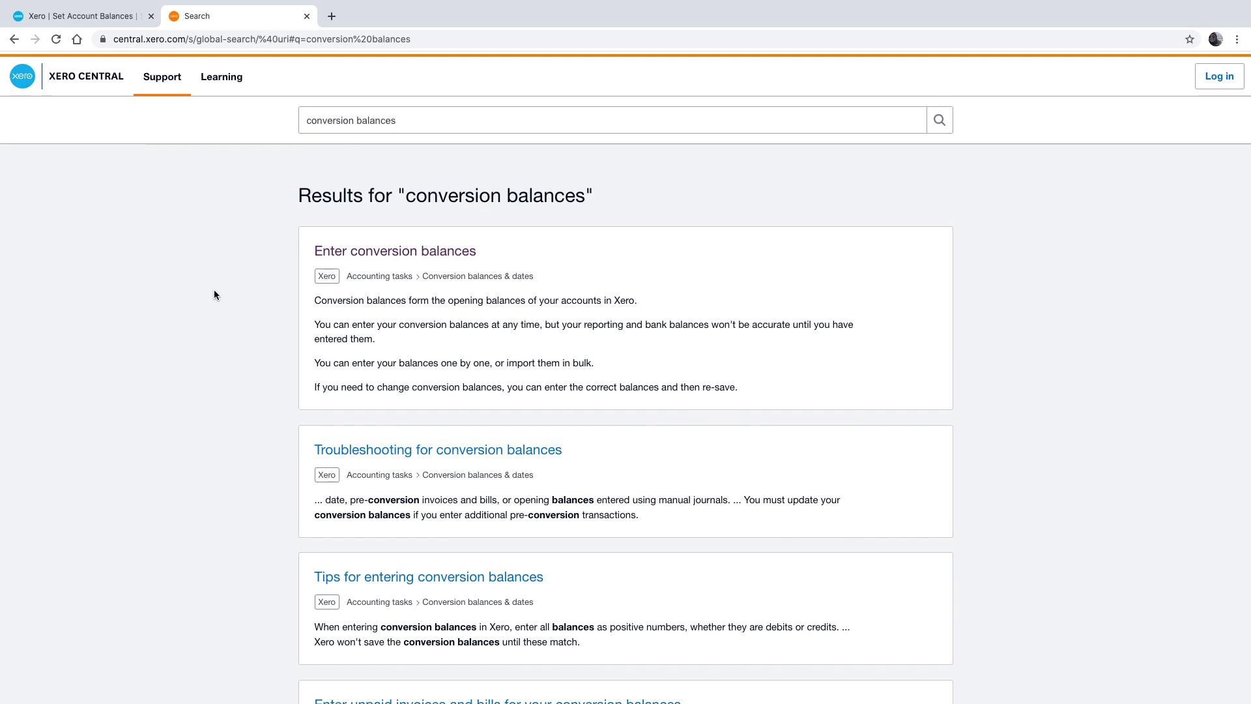
click(211, 77)
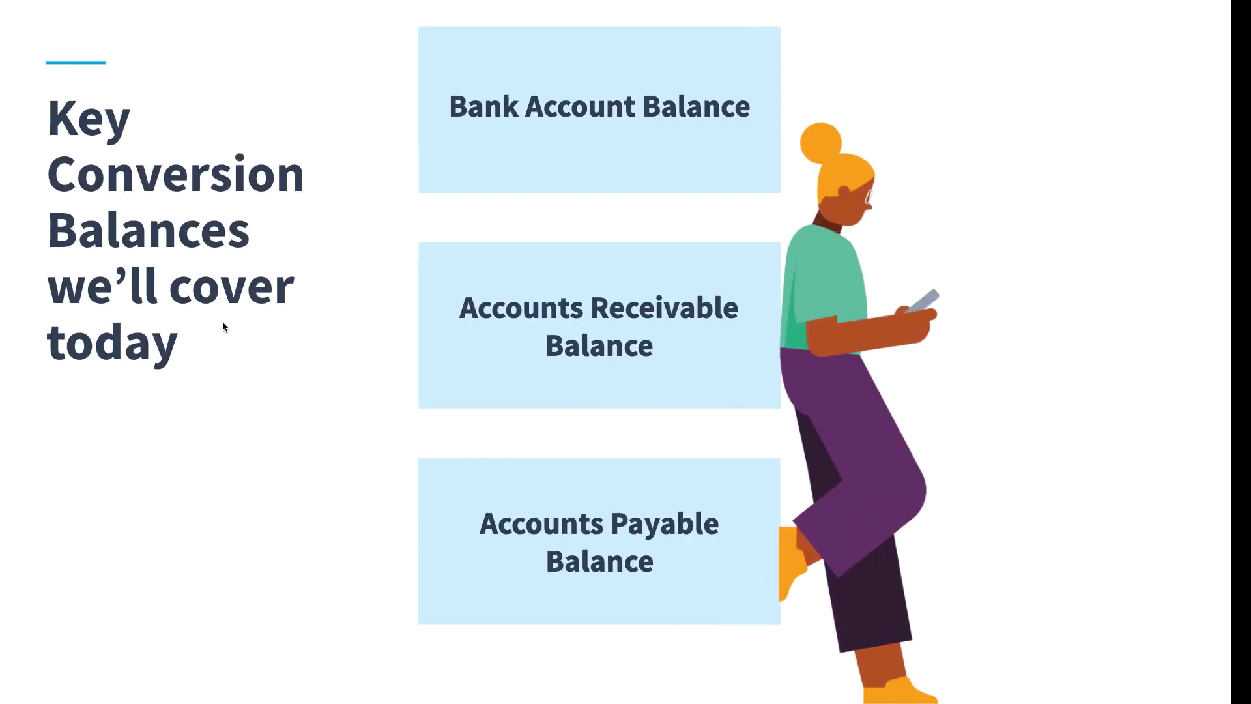
key(Right)
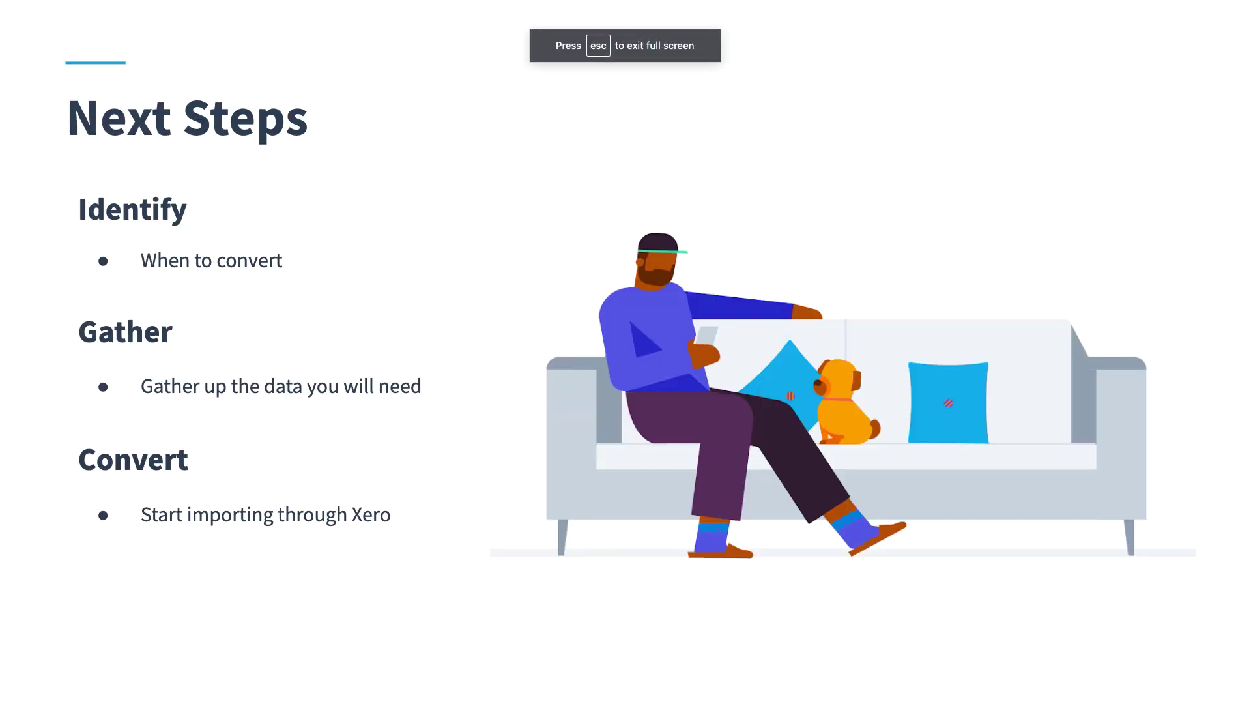